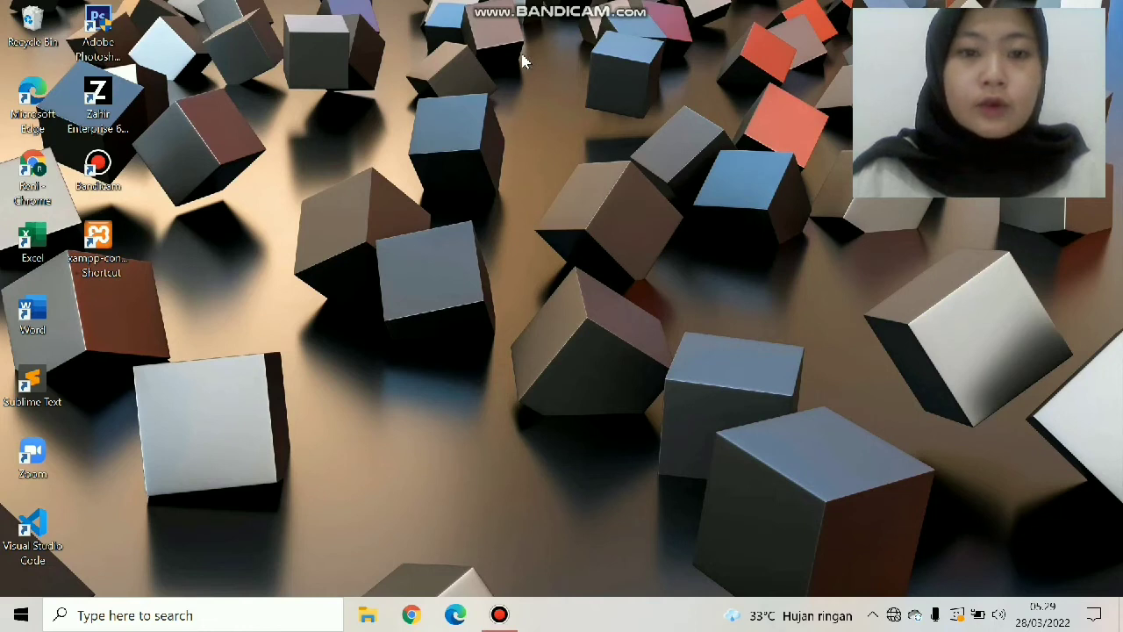
# Adjust the Windows number format settings in Control Panel's region settings.
pyautogui.click(181, 614)
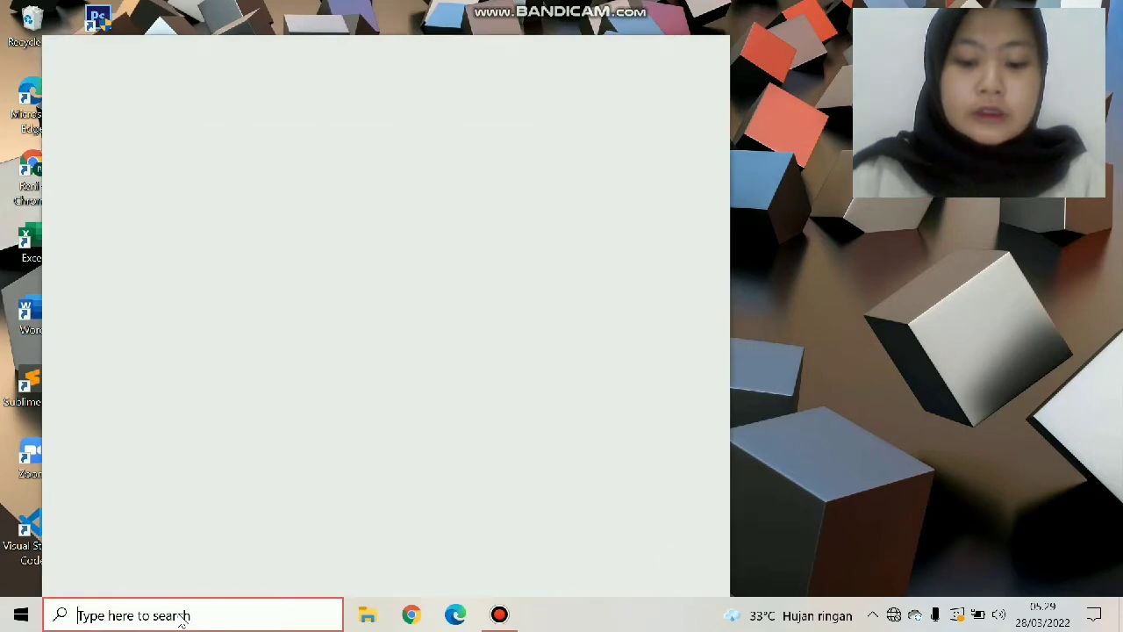
pyautogui.write('contro')
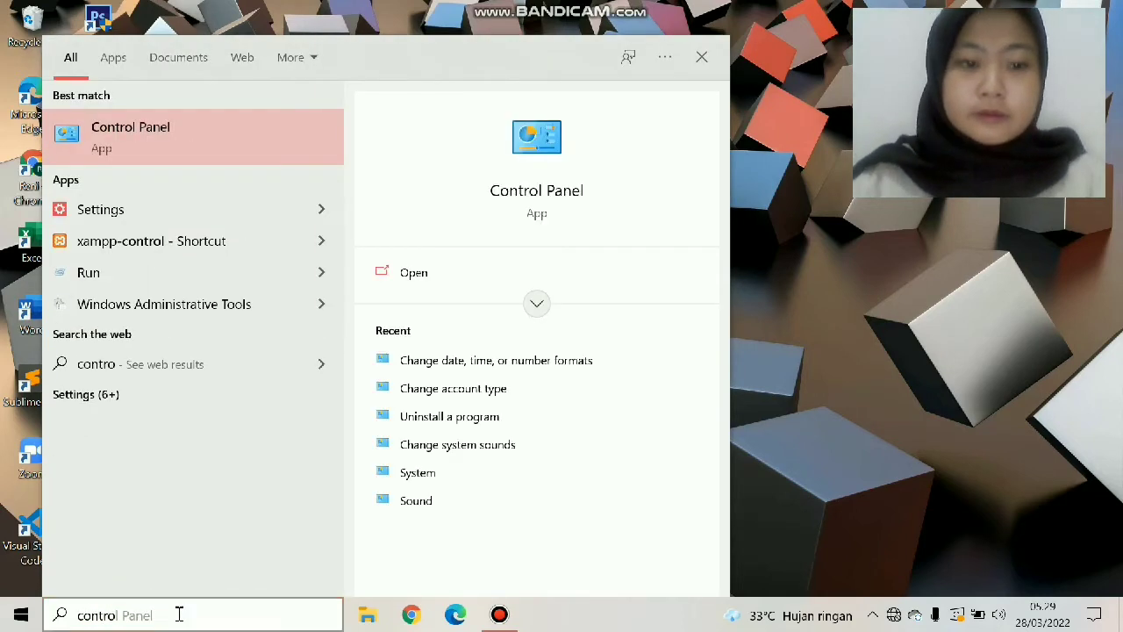
pyautogui.press('Return')
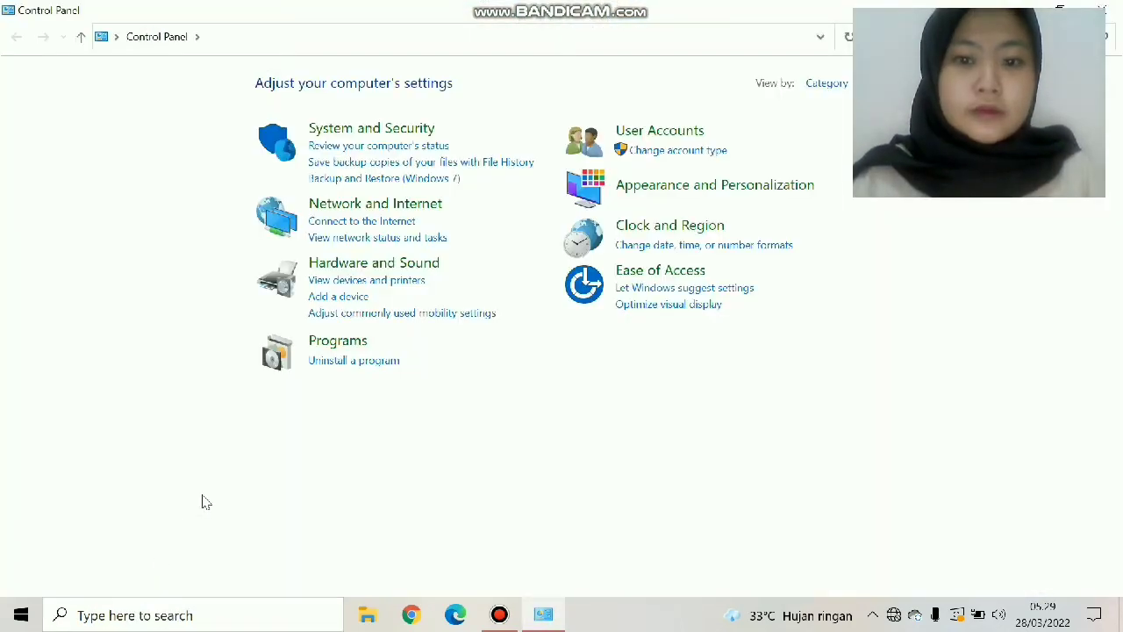
pyautogui.click(641, 252)
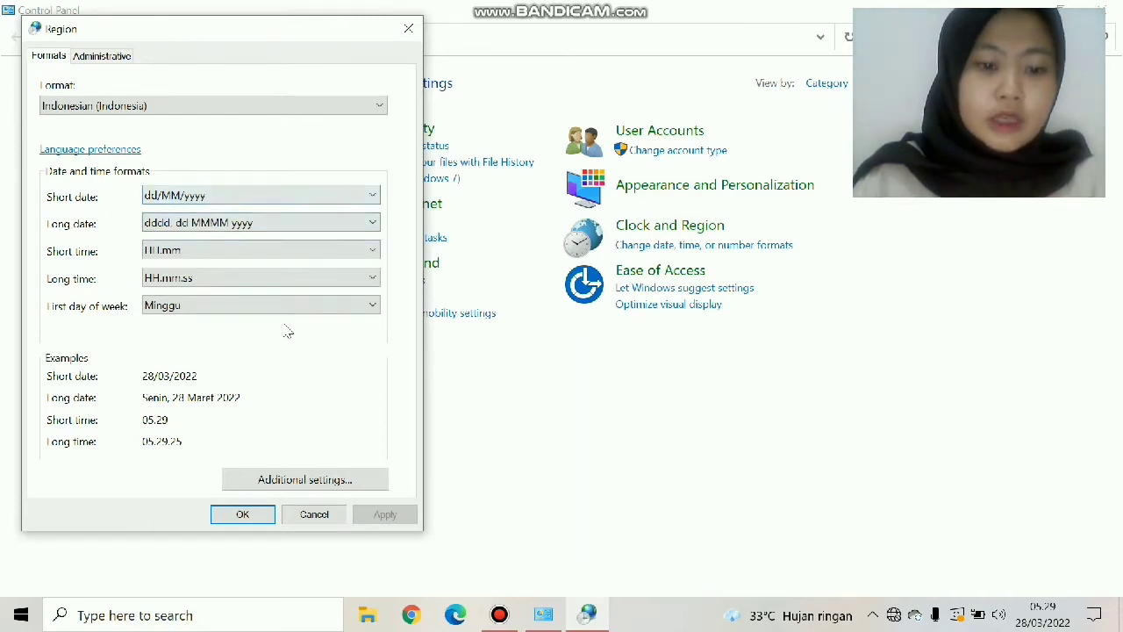
pyautogui.click(295, 480)
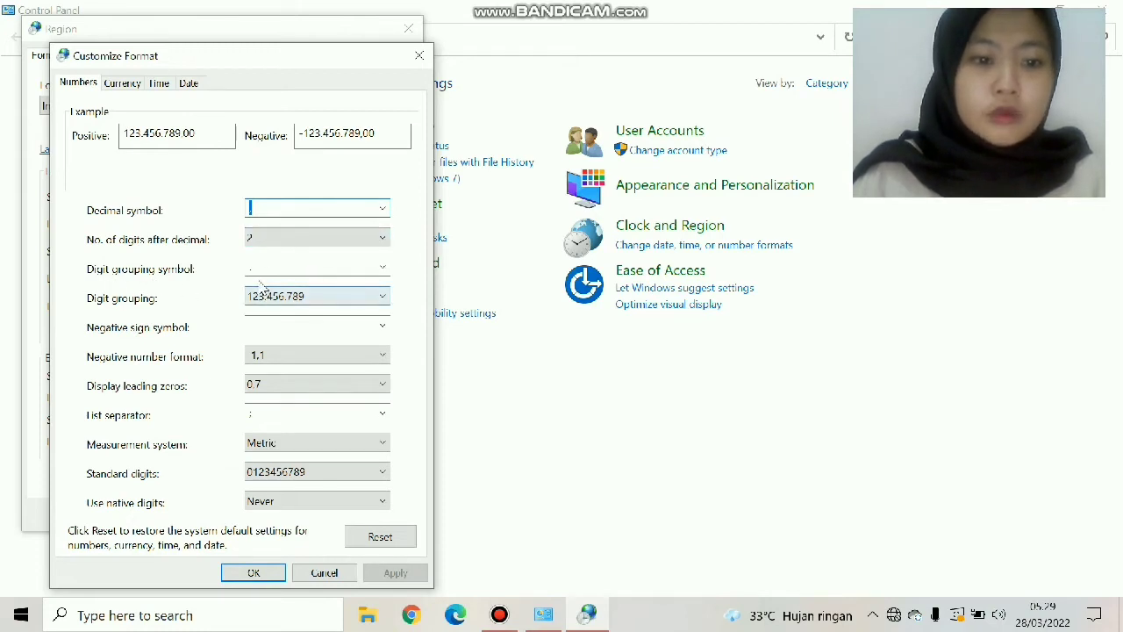
pyautogui.click(241, 576)
pyautogui.click(253, 514)
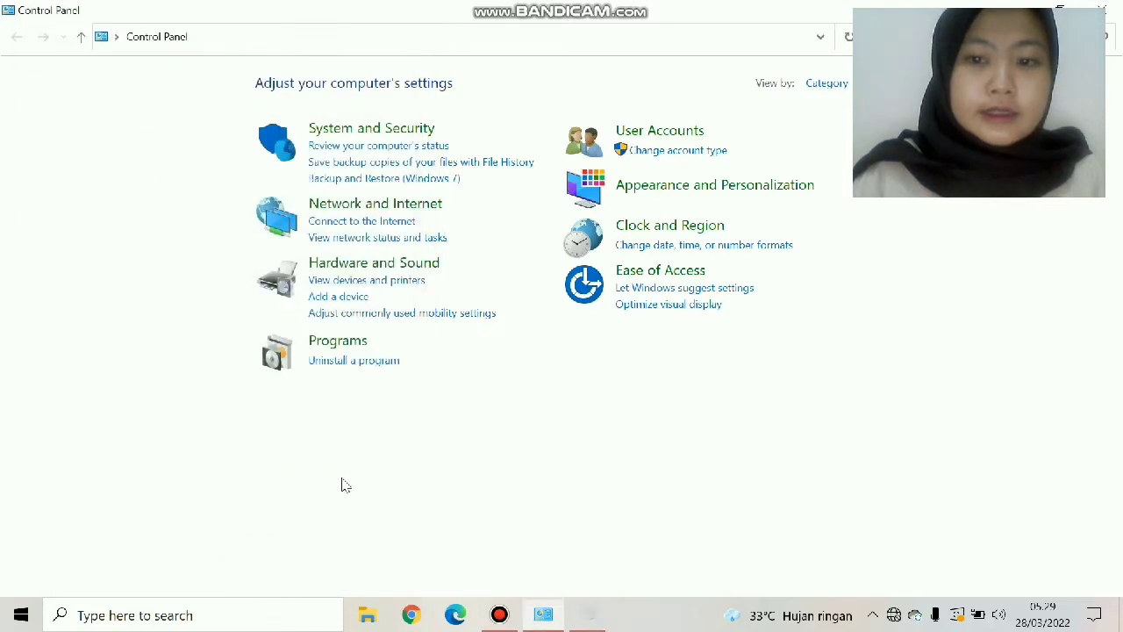
# Close Control Panel, launch Zahir Accounting 6 and begin a new company database.
pyautogui.click(1102, 10)
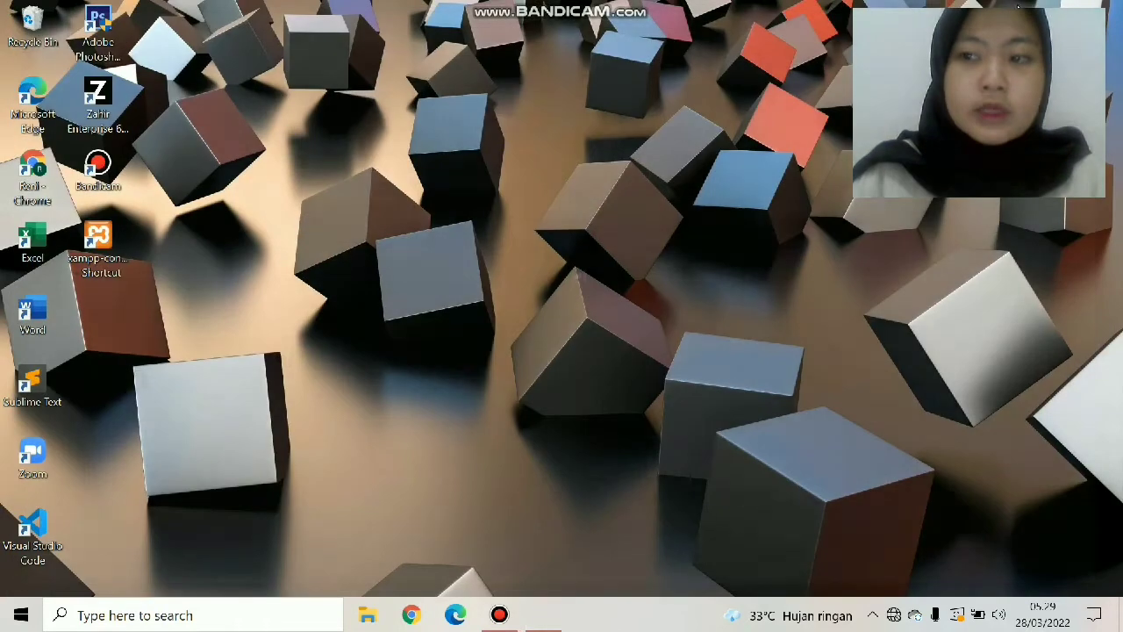
pyautogui.doubleClick(101, 132)
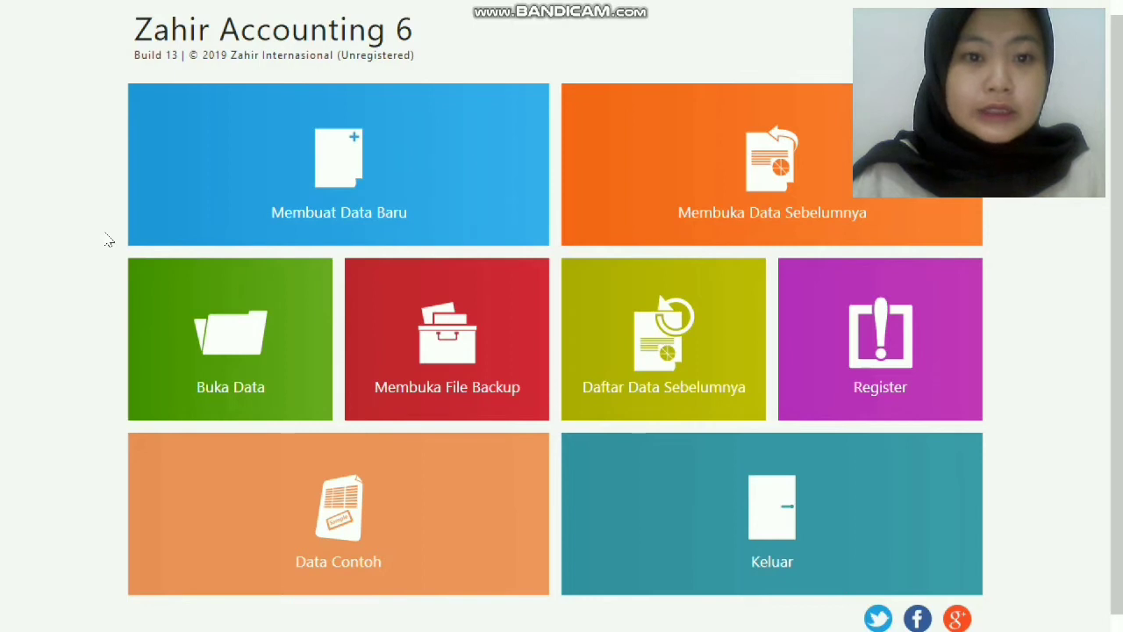
pyautogui.click(241, 172)
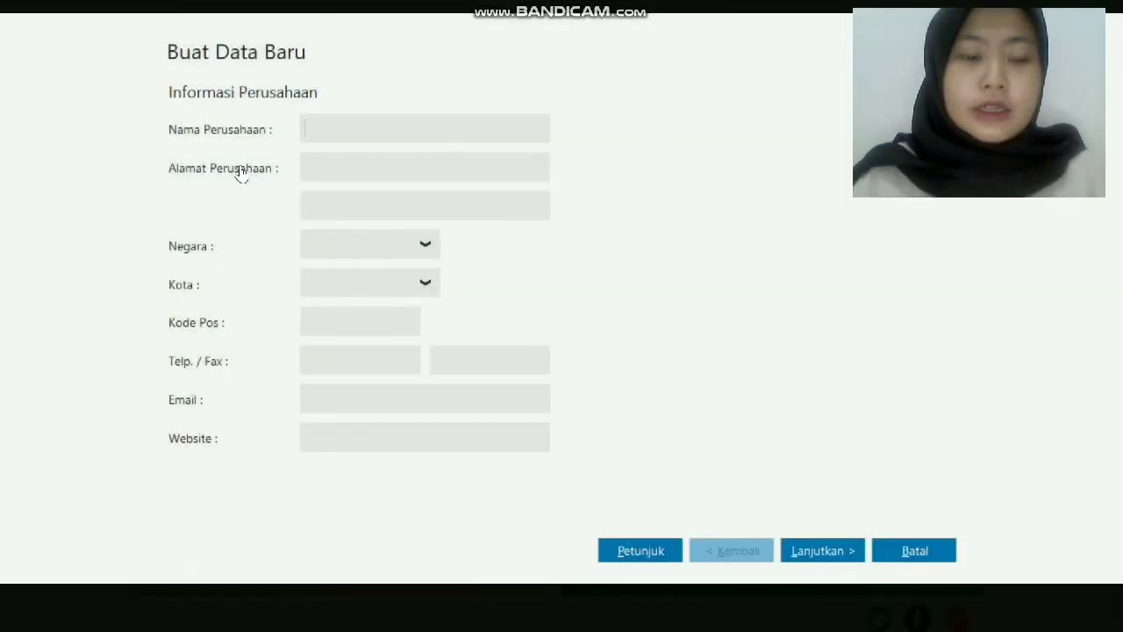
# Enter the company name PT NJ Elektronik and its street address.
pyautogui.click(396, 130)
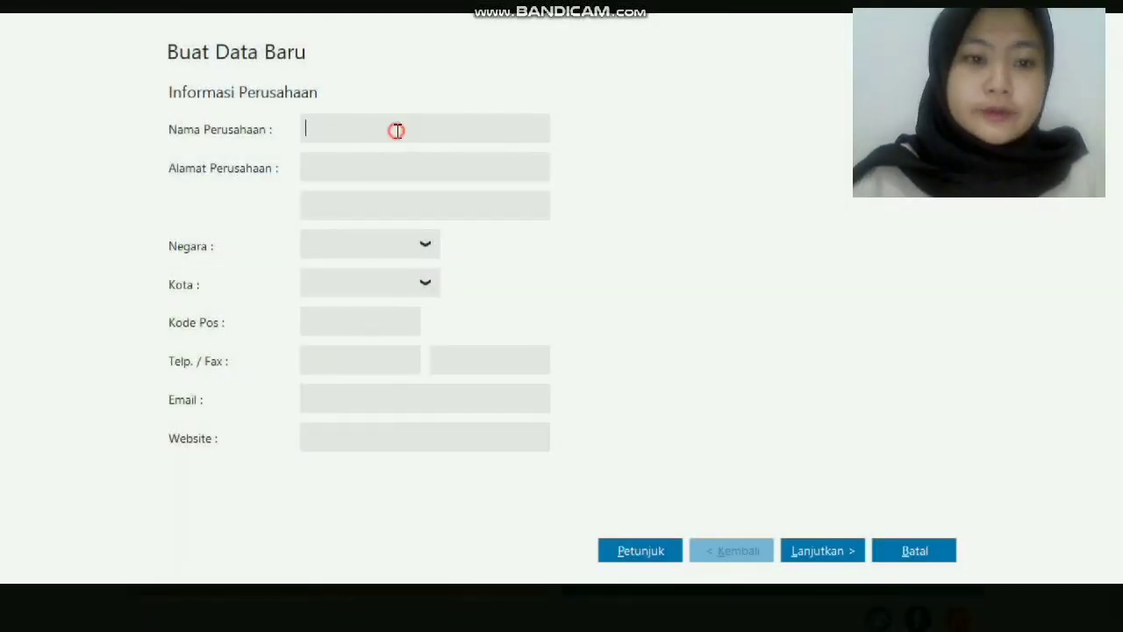
pyautogui.press('capslock')
pyautogui.write('PT NJ E')
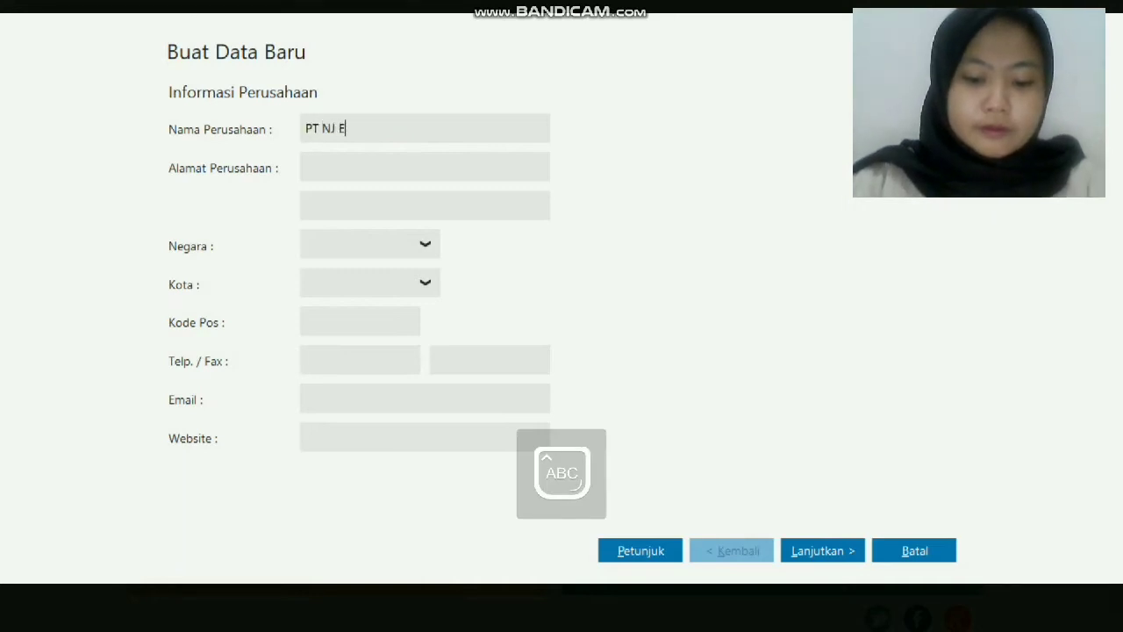
pyautogui.press('capslock')
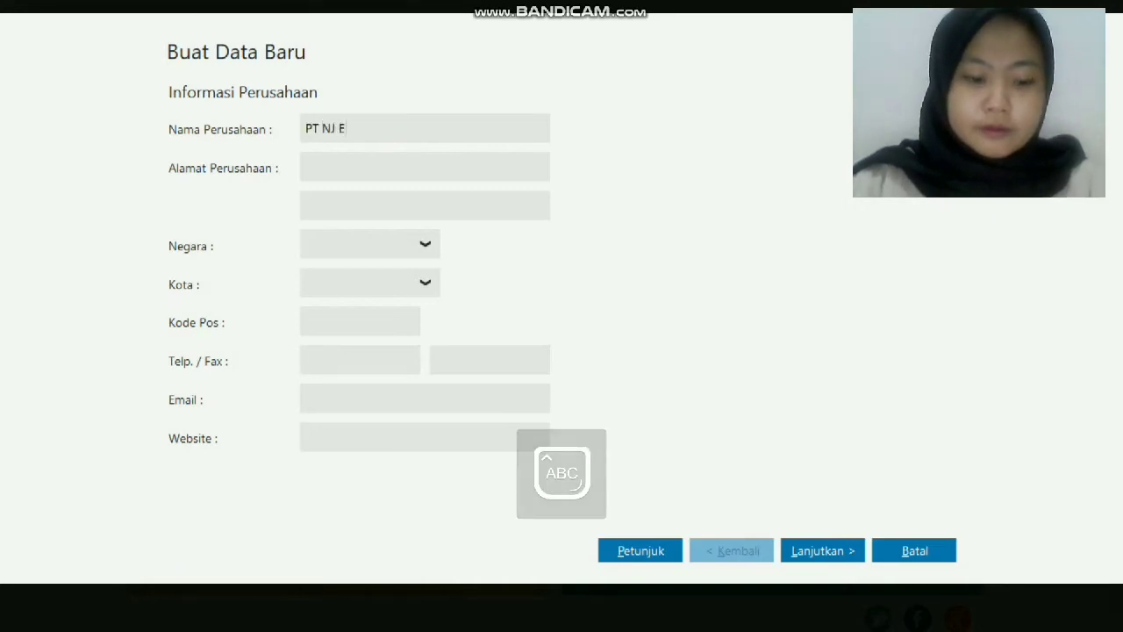
pyautogui.write('lektronik')
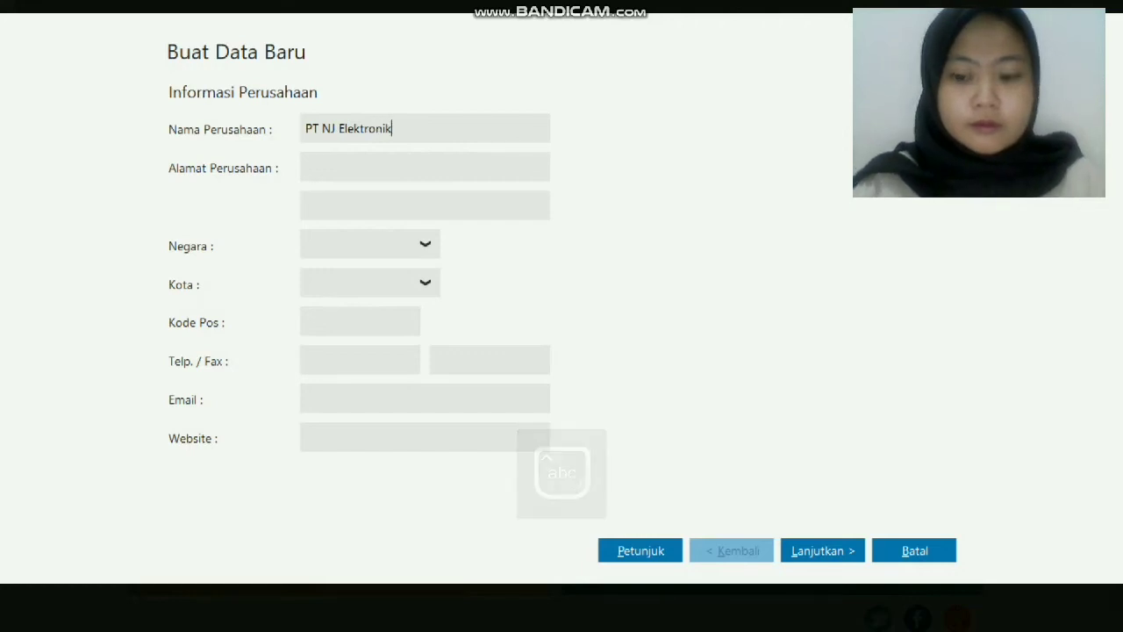
pyautogui.click(390, 167)
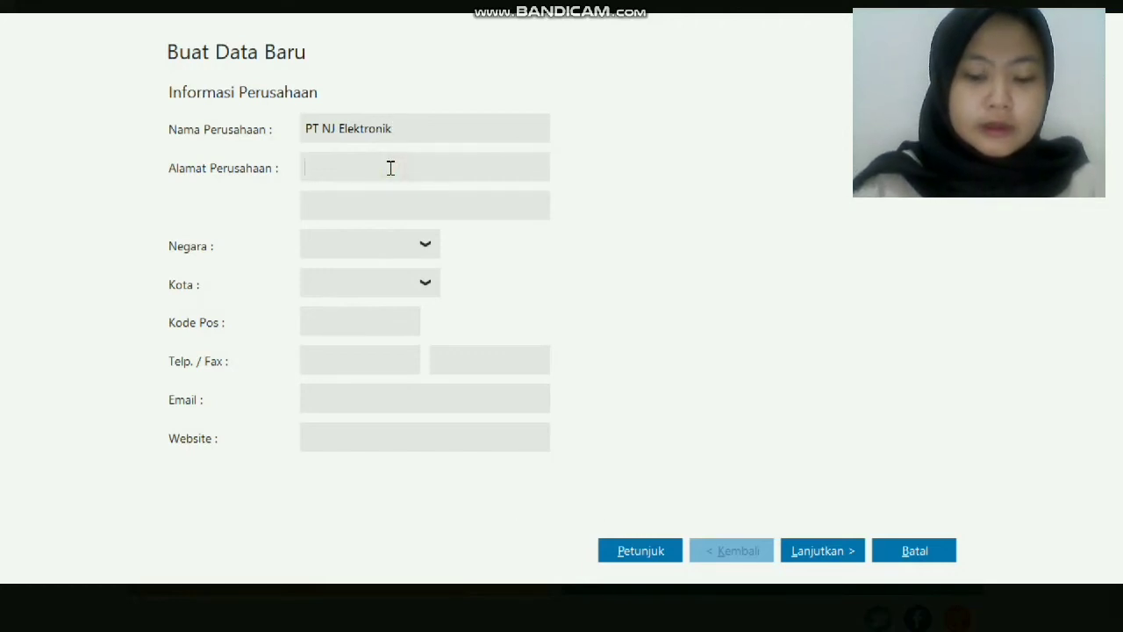
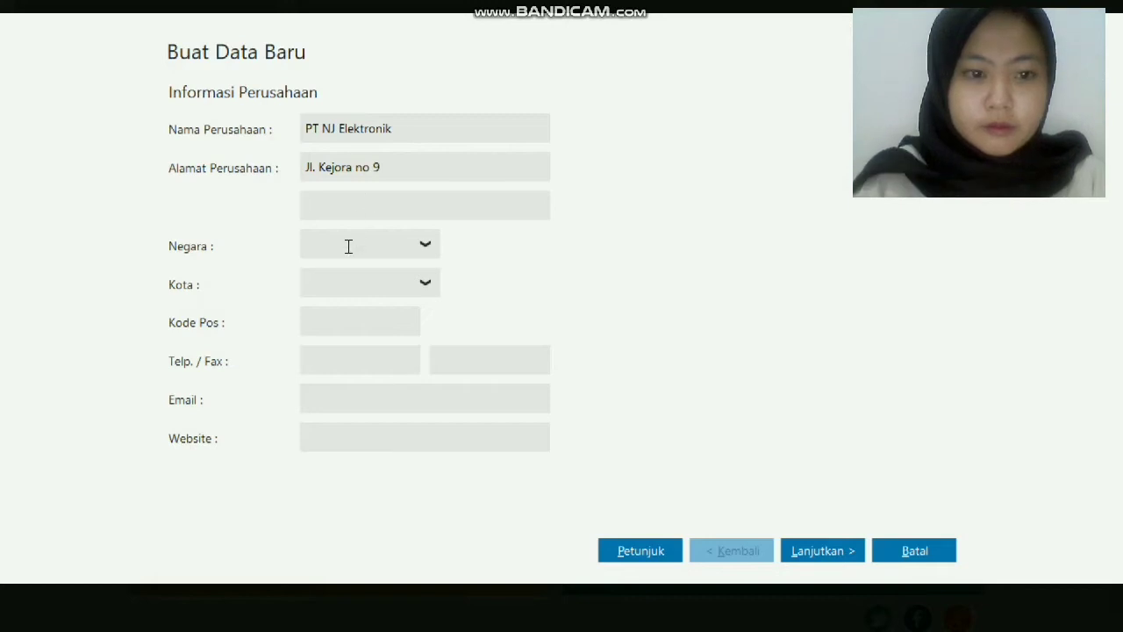
# Set country Indonesia, city Jakarta, postal code 16320, and enter the phone and fax numbers.
pyautogui.click(425, 245)
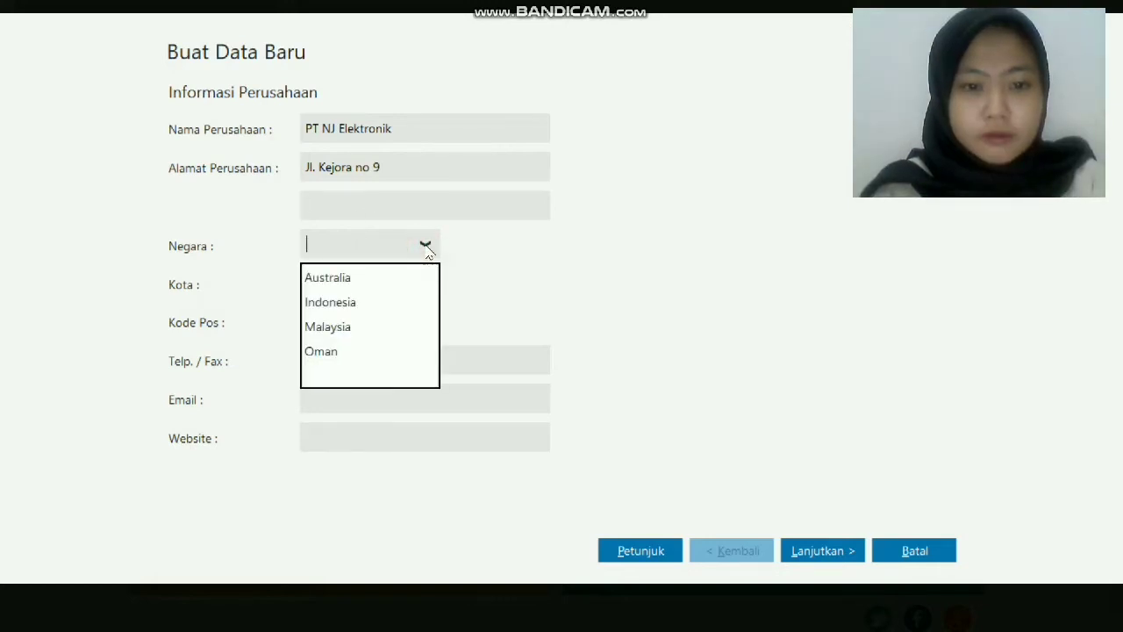
pyautogui.click(377, 301)
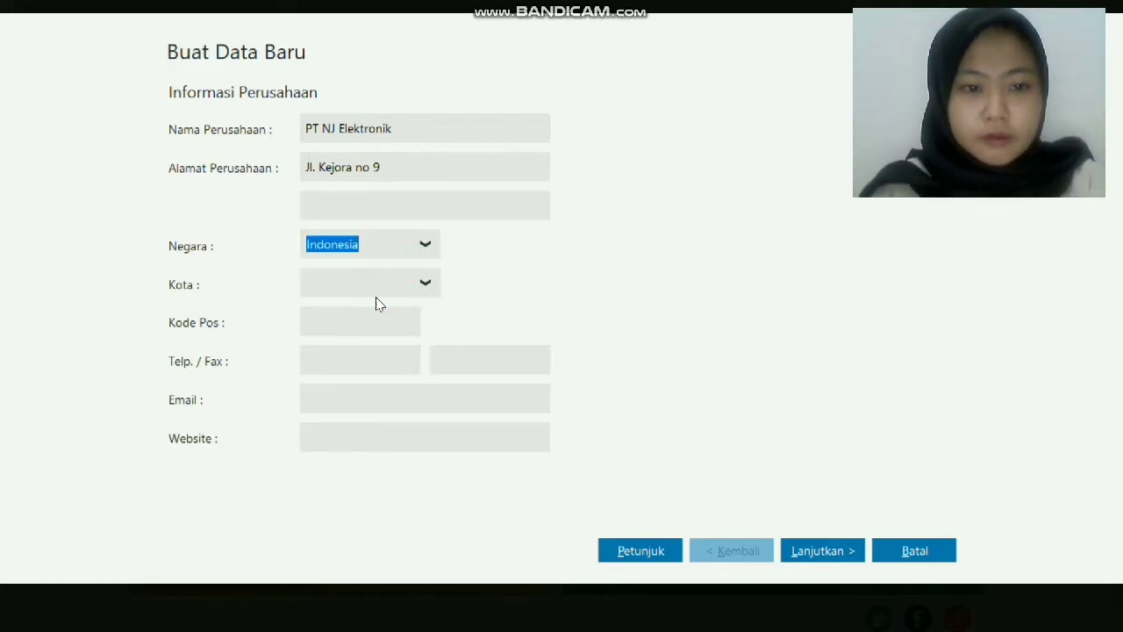
pyautogui.click(427, 282)
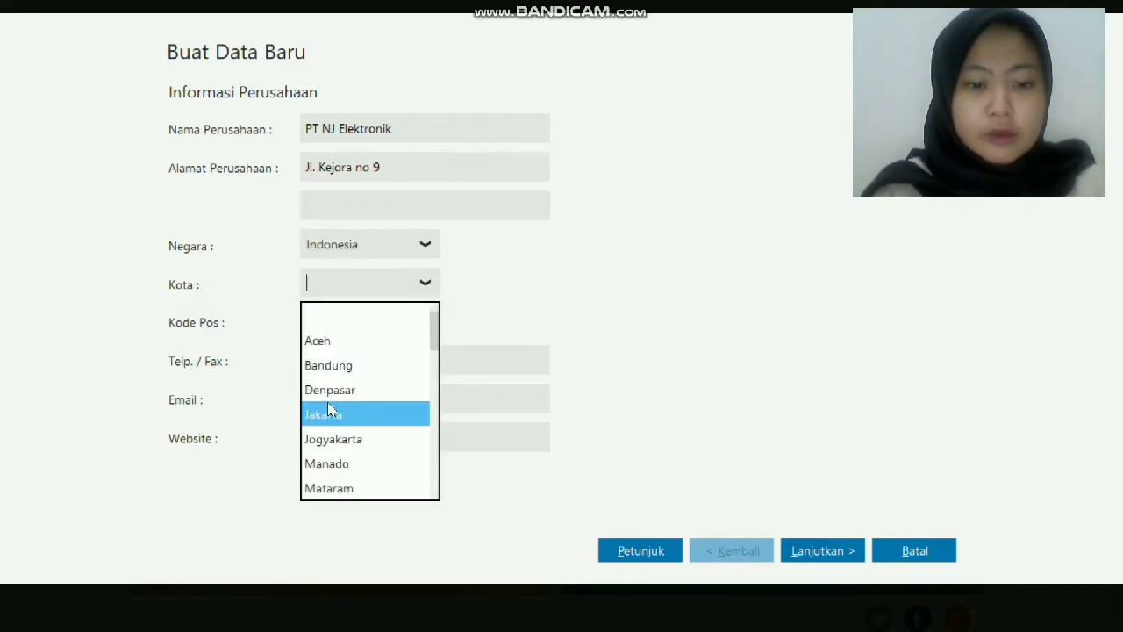
pyautogui.click(326, 408)
pyautogui.click(342, 322)
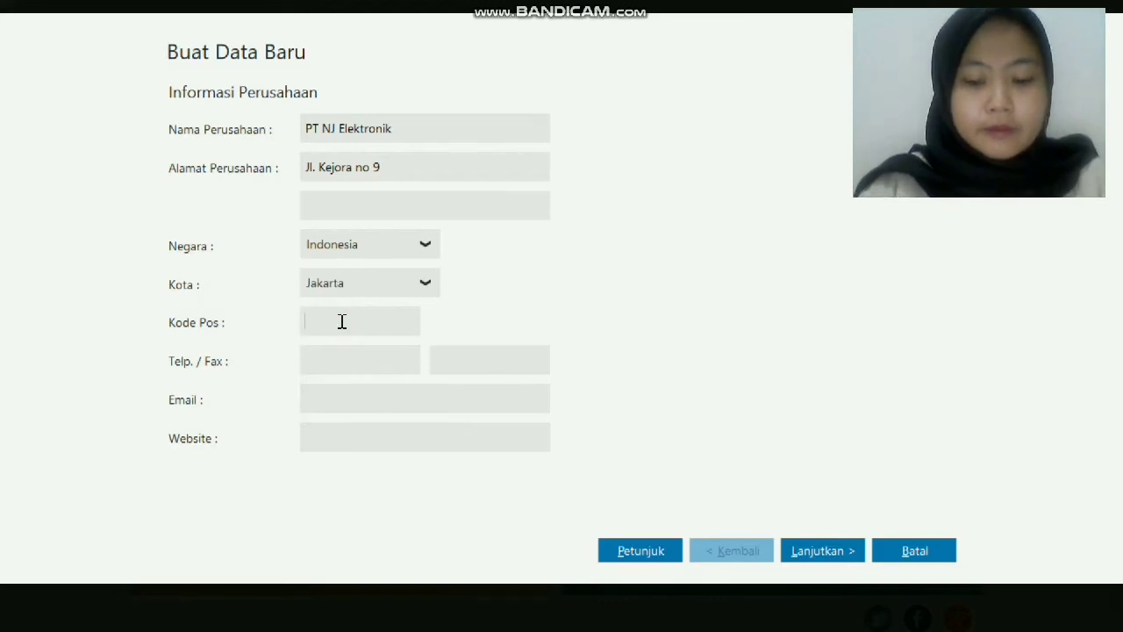
pyautogui.write('16320')
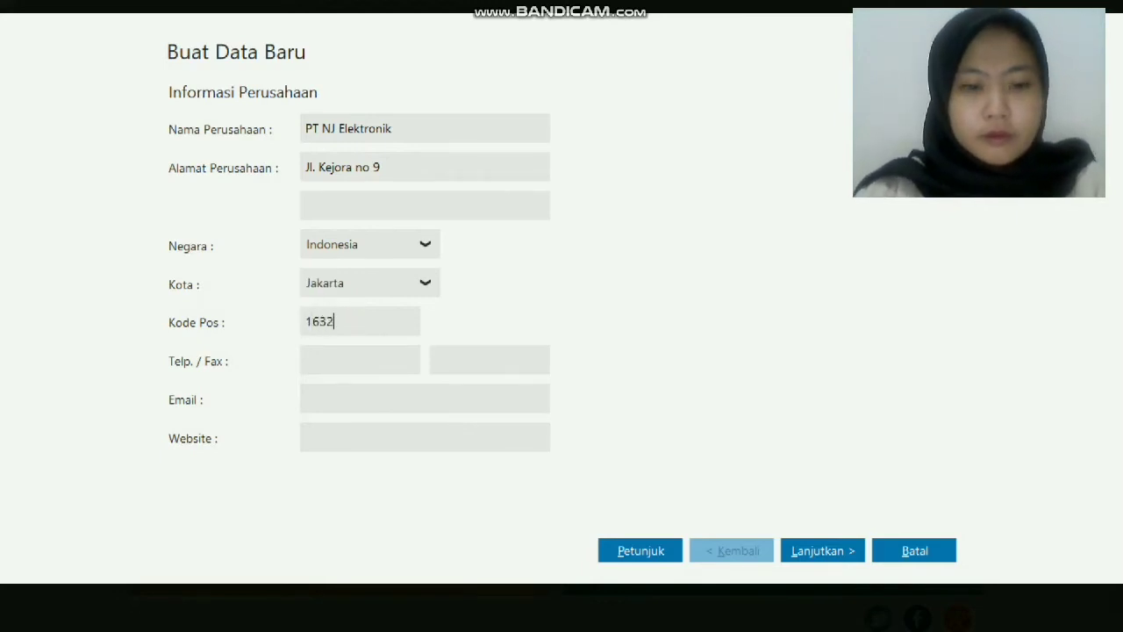
pyautogui.click(367, 356)
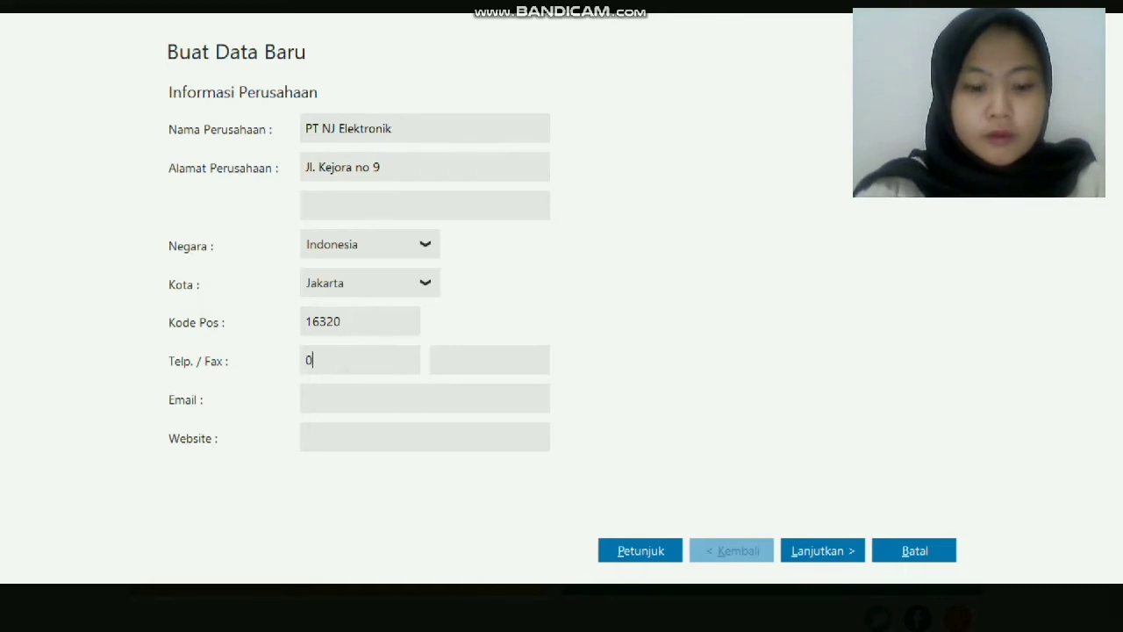
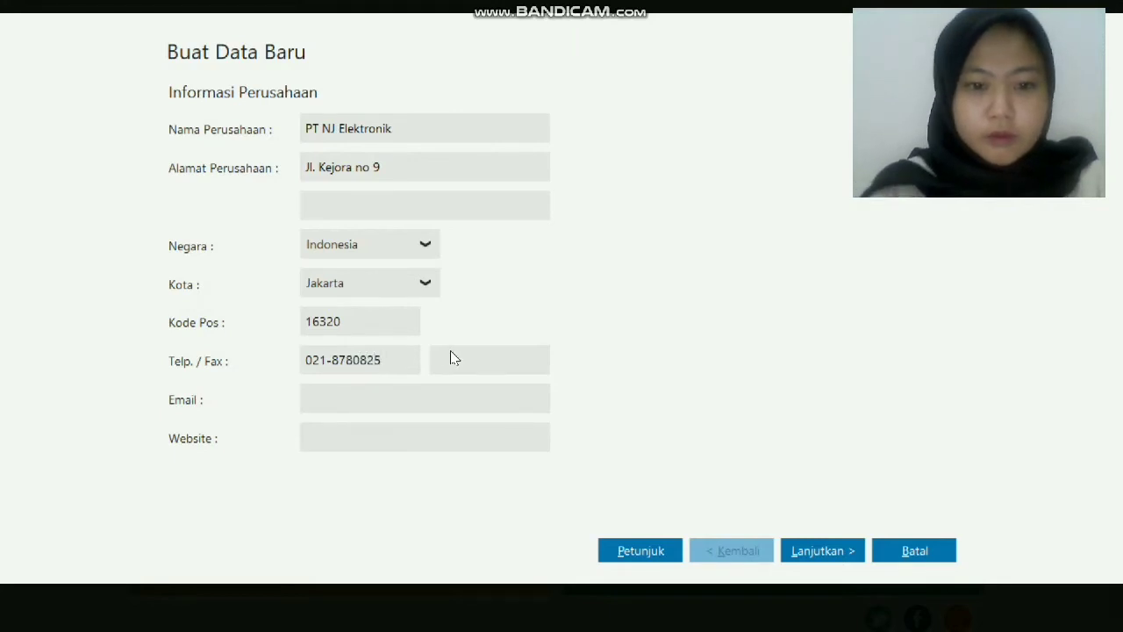
pyautogui.click(454, 356)
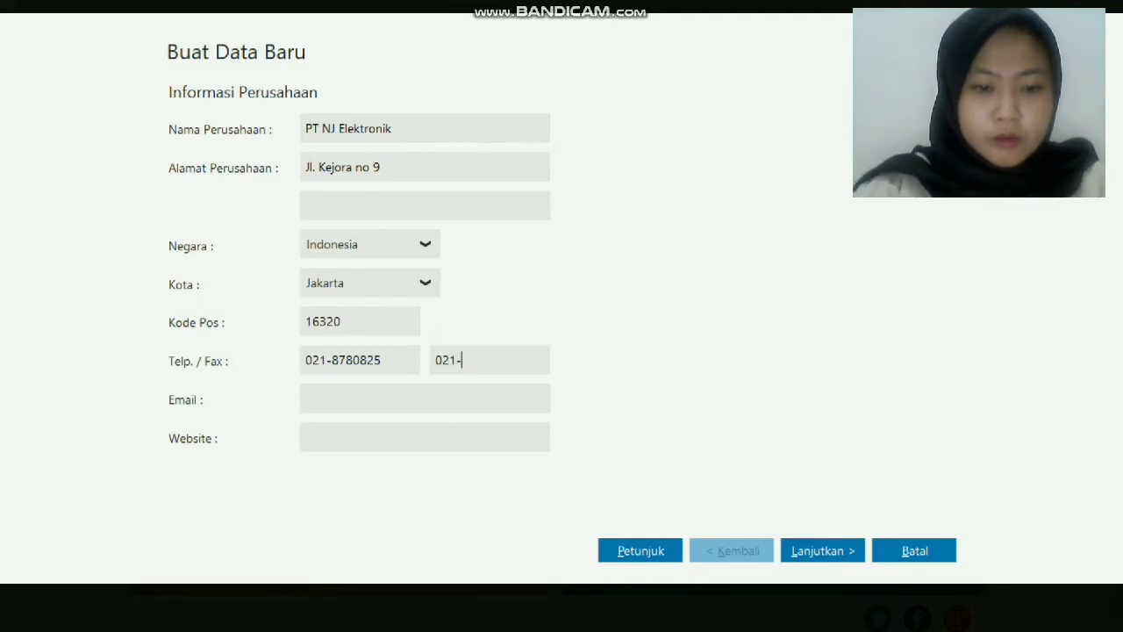
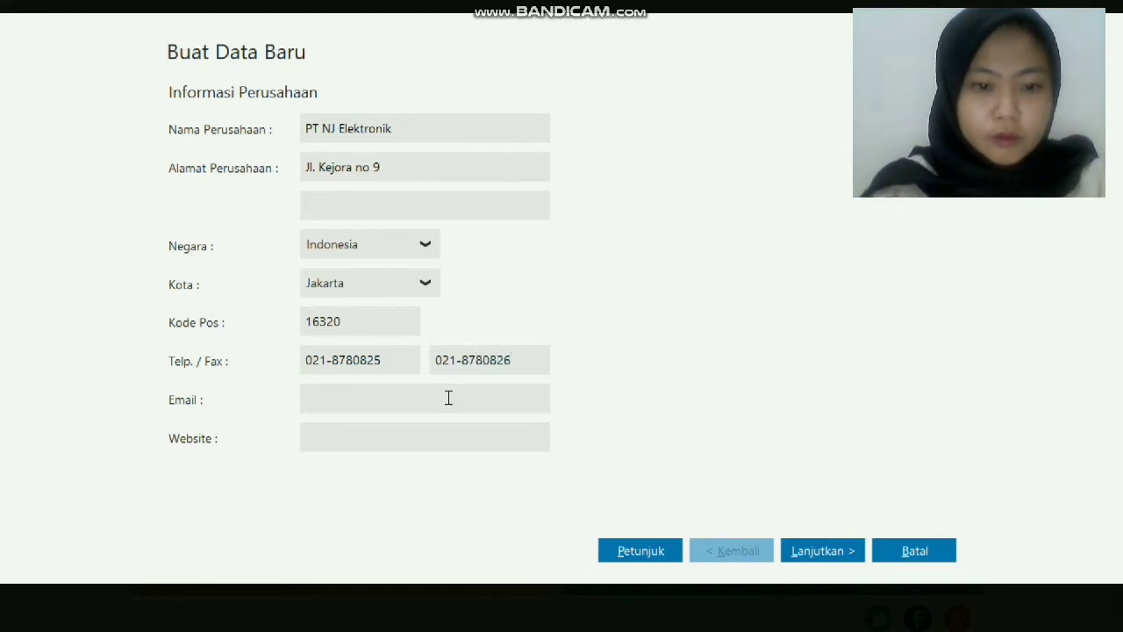
# Enter the company e-mail and the website njelektronik.com.
pyautogui.click(398, 397)
pyautogui.write('n')
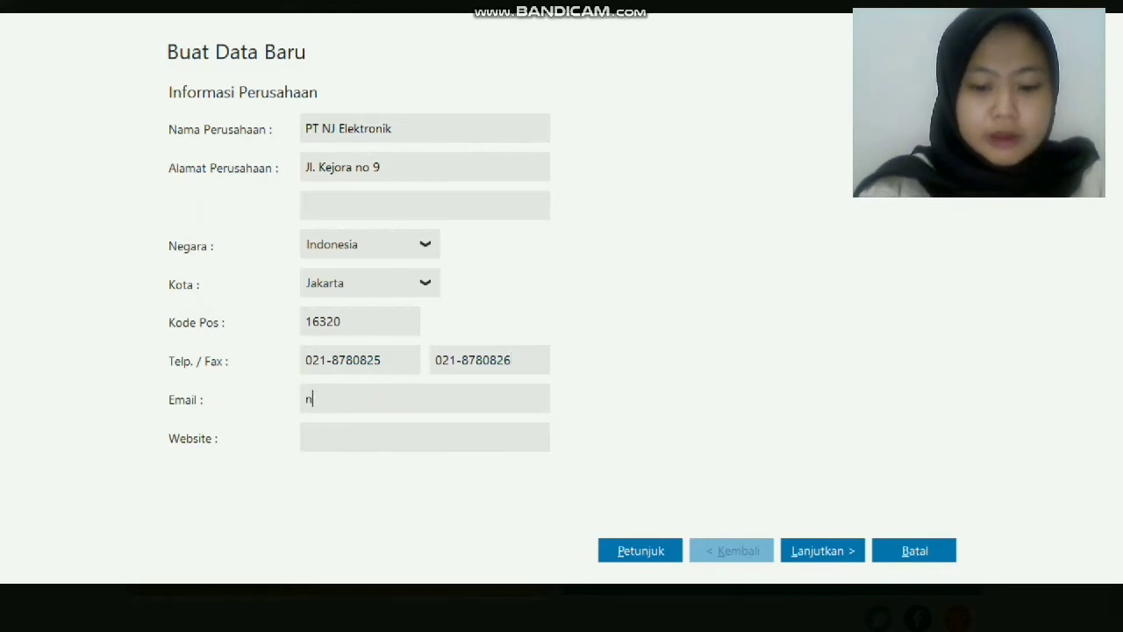
pyautogui.write('jelk')
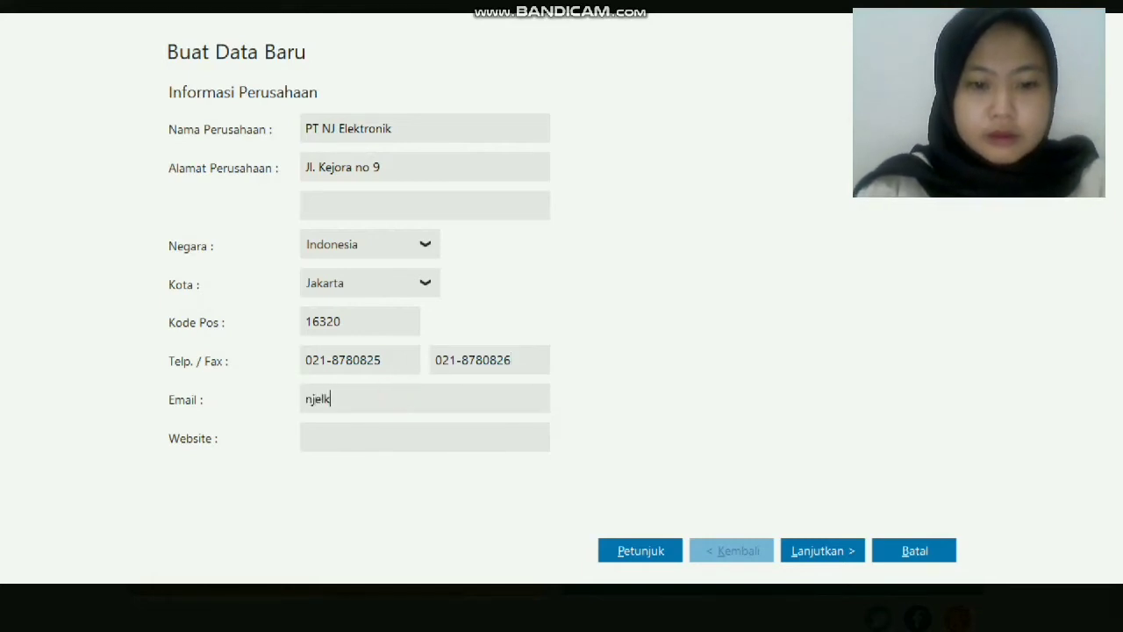
pyautogui.press('BackSpace')
pyautogui.write('ektro')
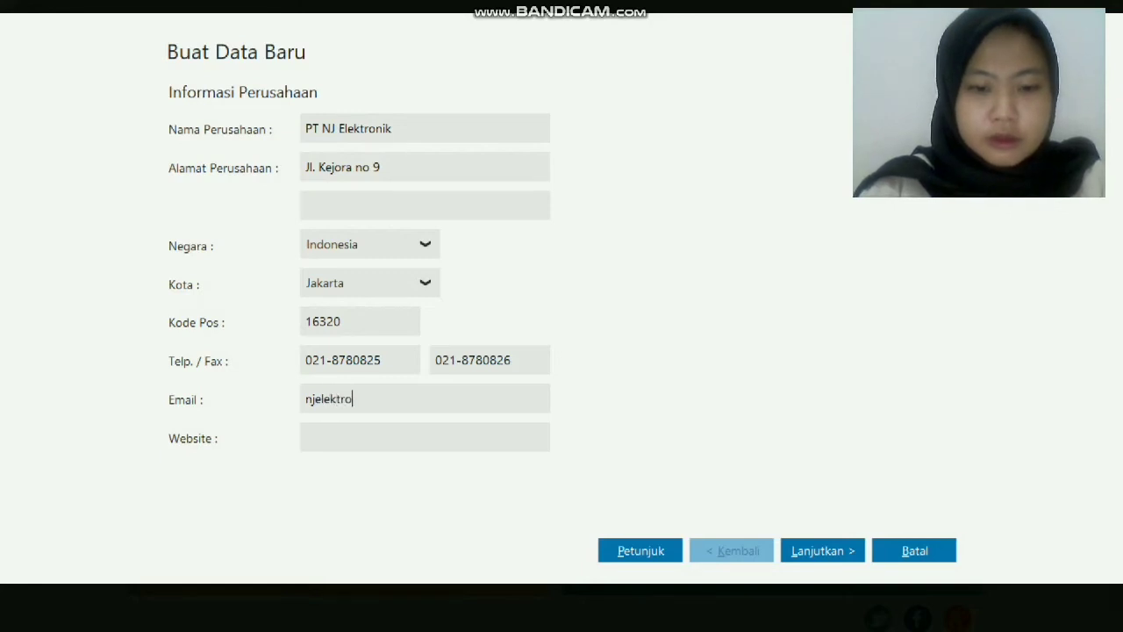
pyautogui.write('nik.net')
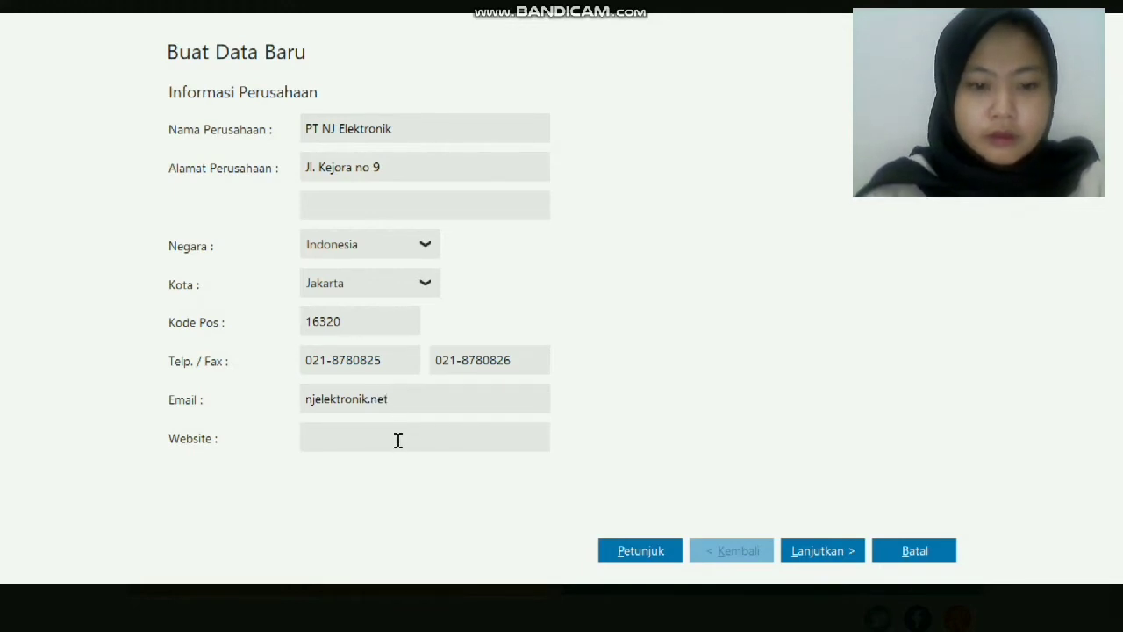
pyautogui.click(397, 439)
pyautogui.write('njelektronik.com')
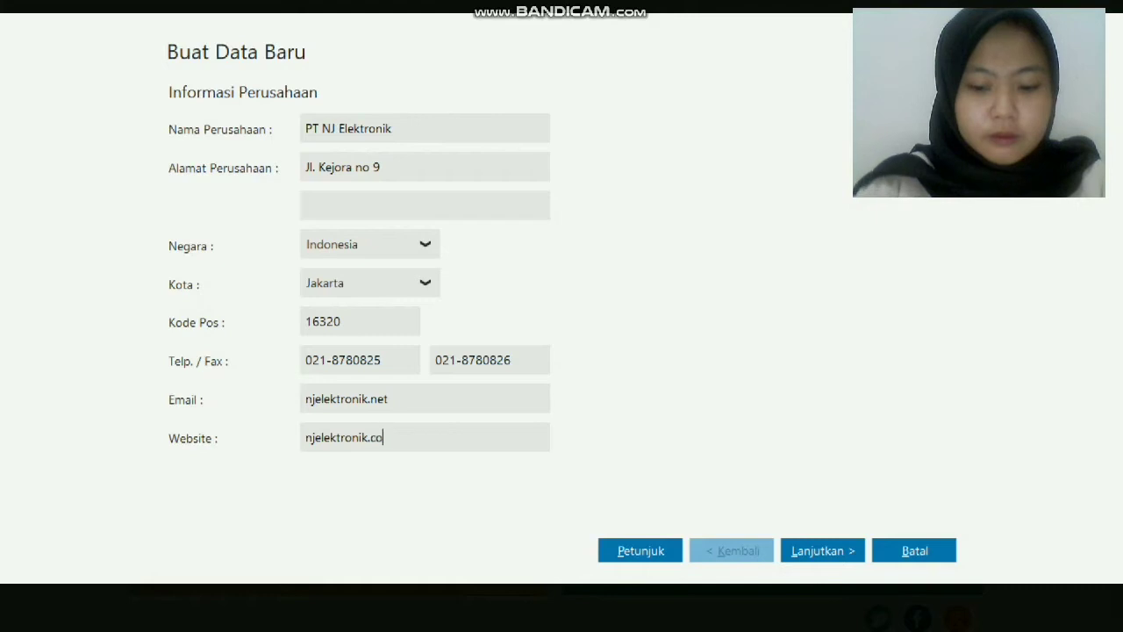
# Set the accounting period start to Januari 2019 and advance to the confirmation summary.
pyautogui.click(810, 551)
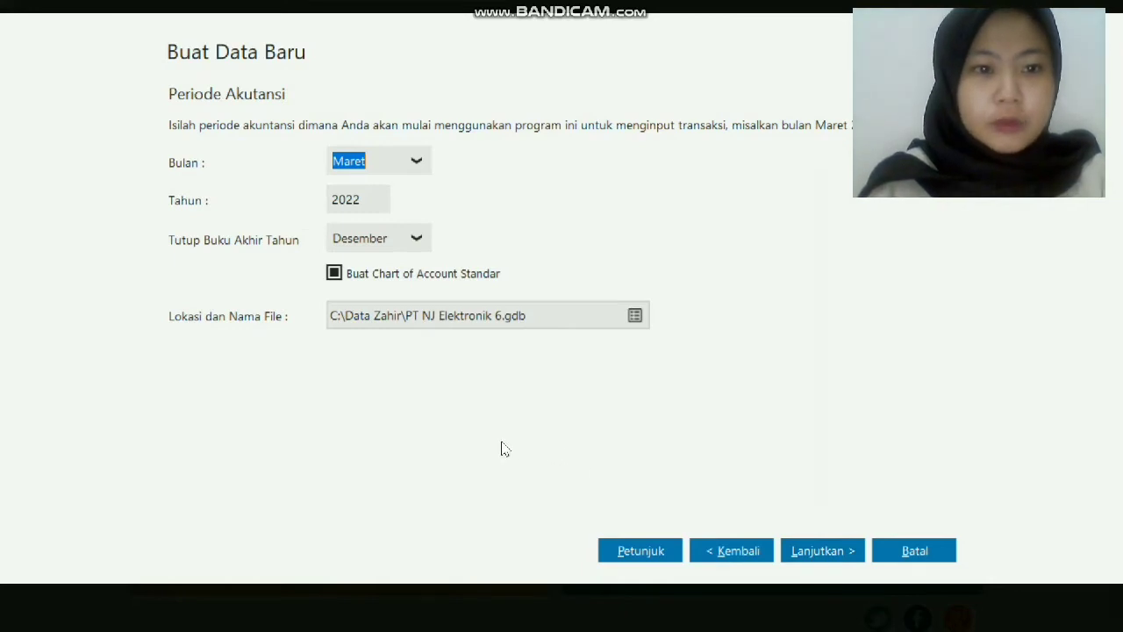
pyautogui.click(418, 158)
pyautogui.scroll(1, 395, 219)
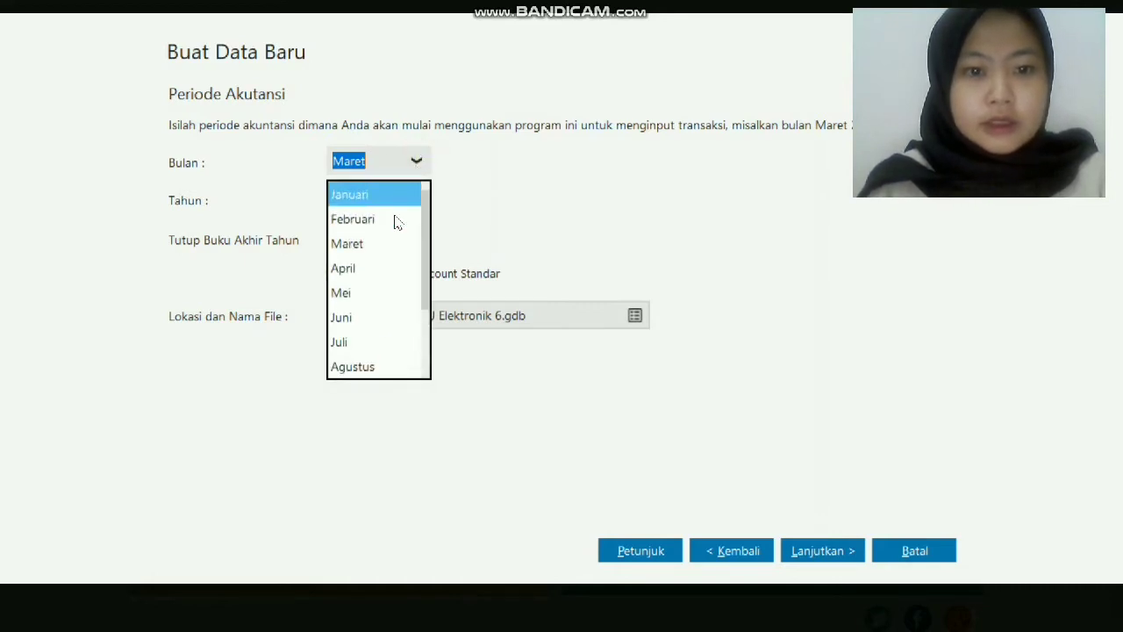
pyautogui.click(395, 195)
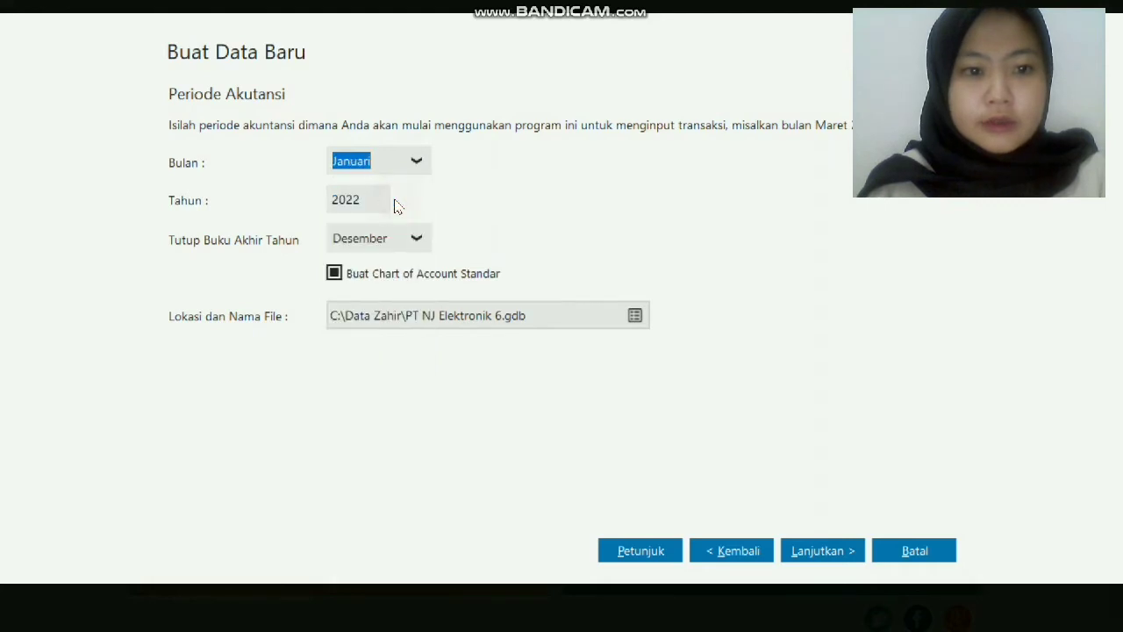
pyautogui.doubleClick(363, 196)
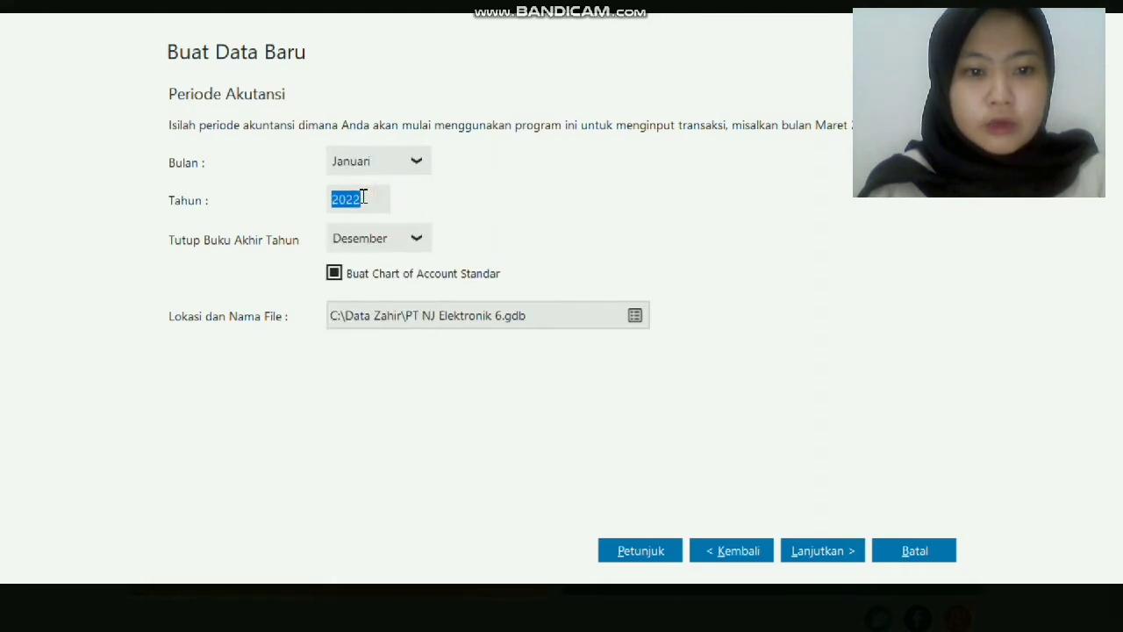
pyautogui.press('BackSpace')
pyautogui.write('20')
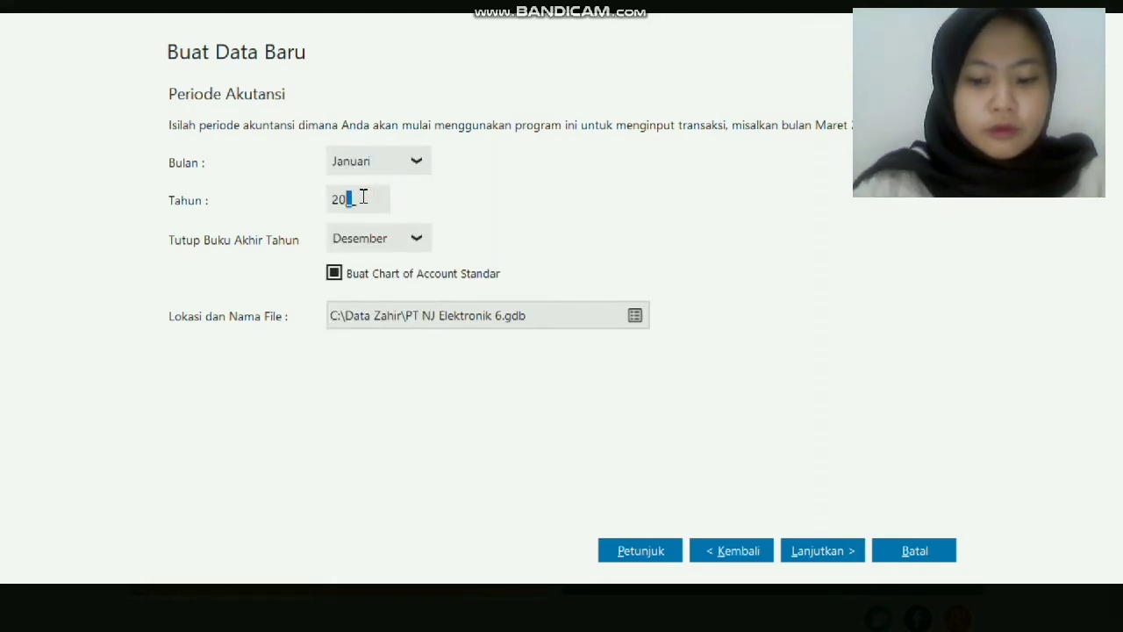
pyautogui.write('19')
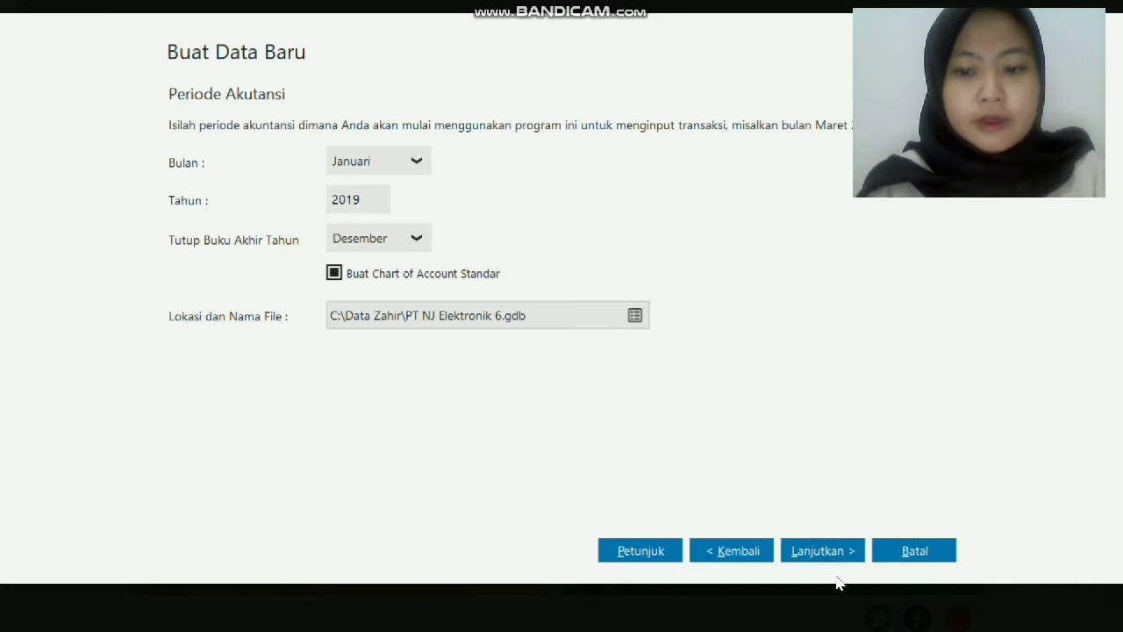
pyautogui.click(821, 550)
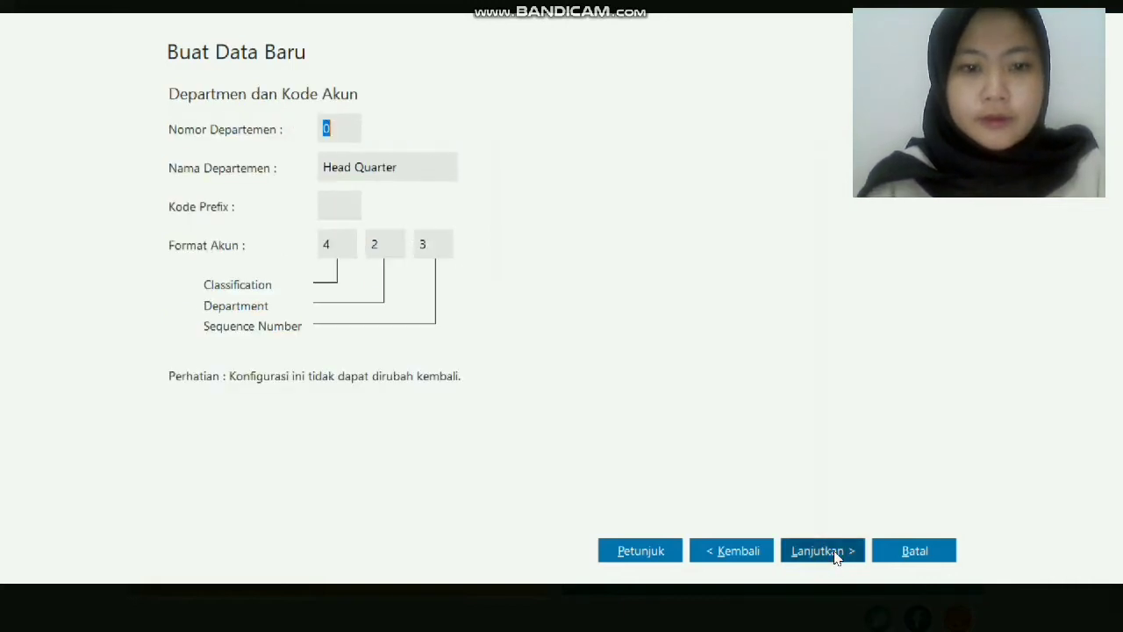
pyautogui.click(834, 553)
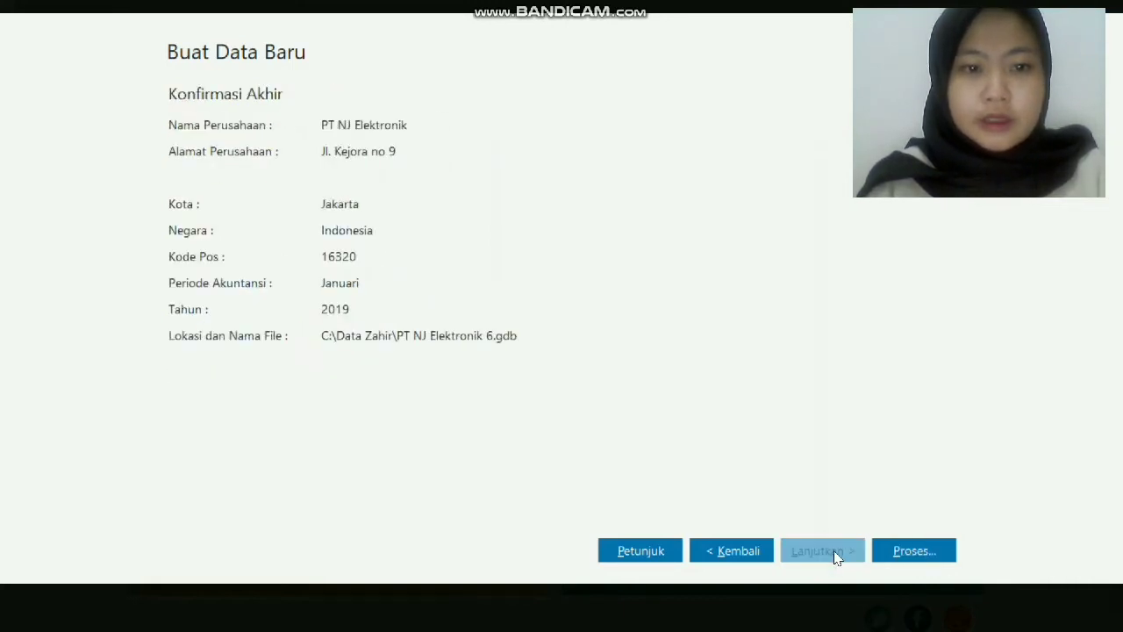
# Process the database with business type Perdagangan Umum and close the password notice.
pyautogui.click(913, 560)
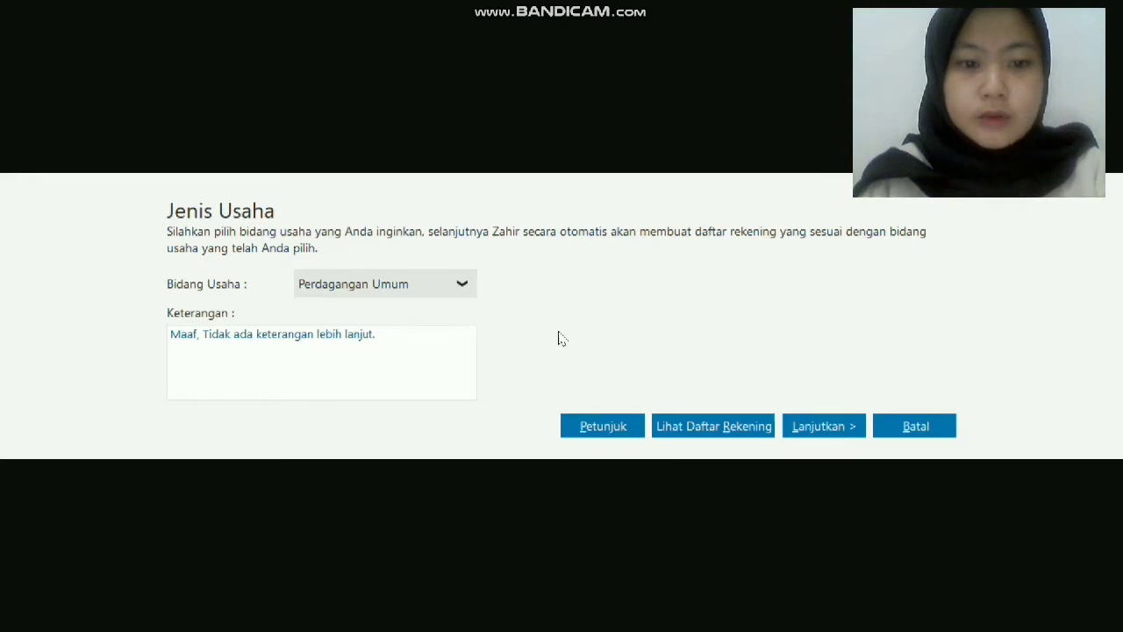
pyautogui.click(822, 427)
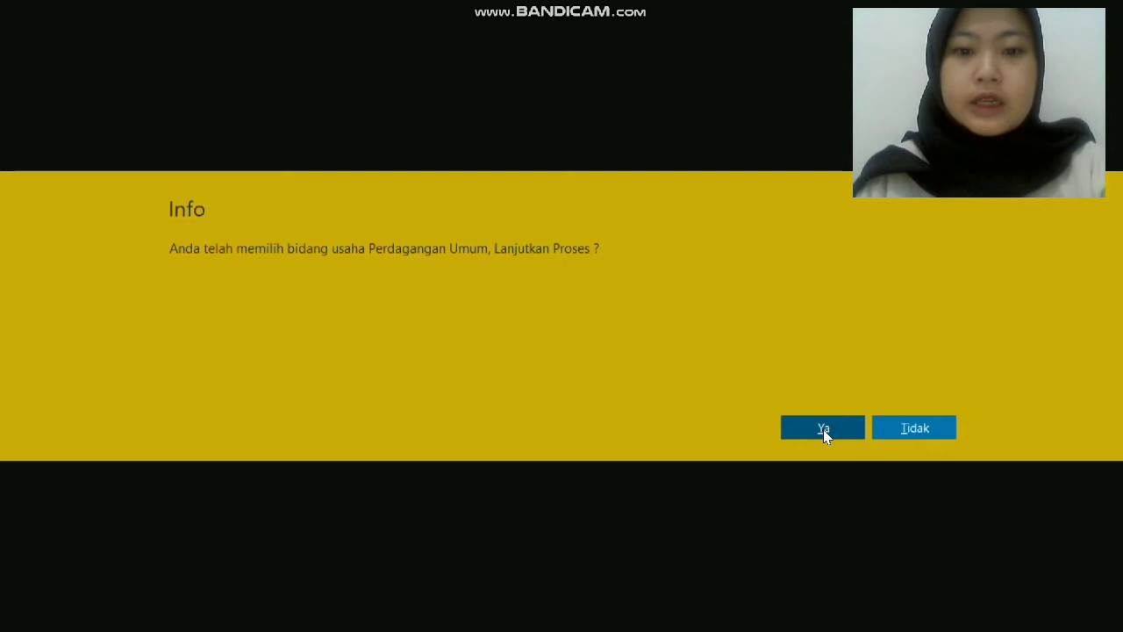
pyautogui.click(824, 429)
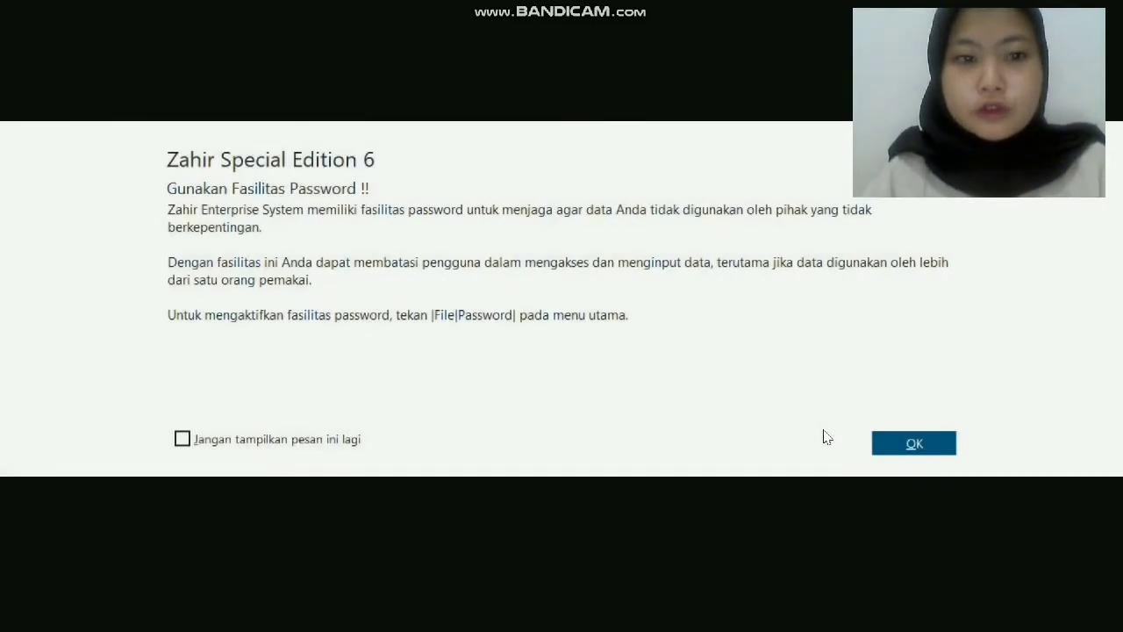
pyautogui.click(912, 441)
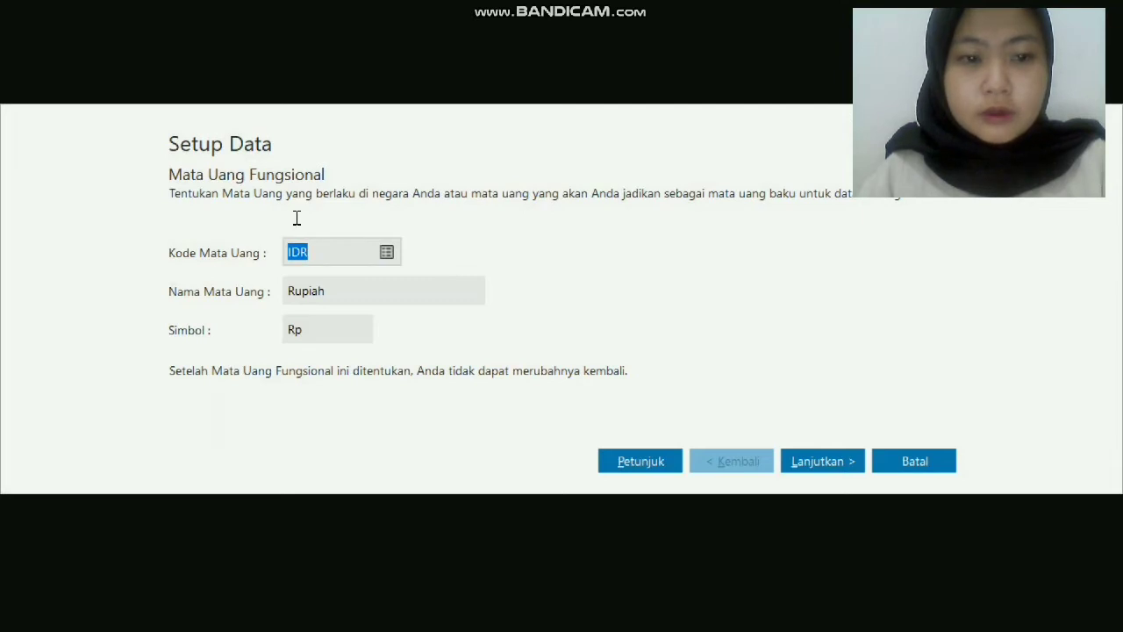
# Keep Rupiah as functional currency and Dollar as foreign currency, then finish setup.
pyautogui.click(851, 469)
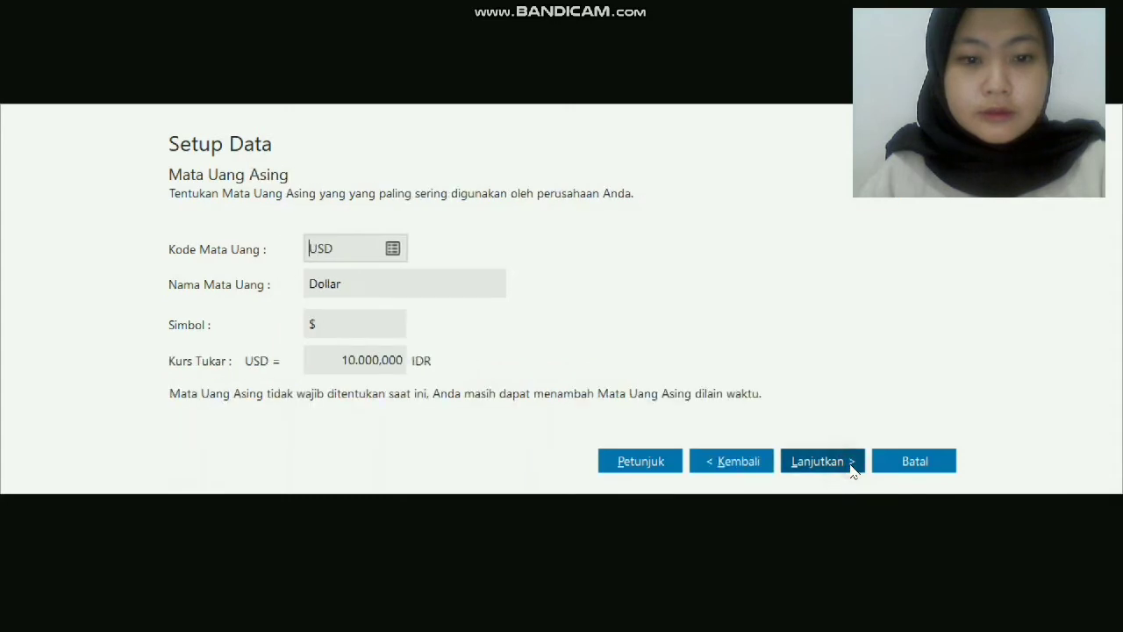
pyautogui.click(851, 467)
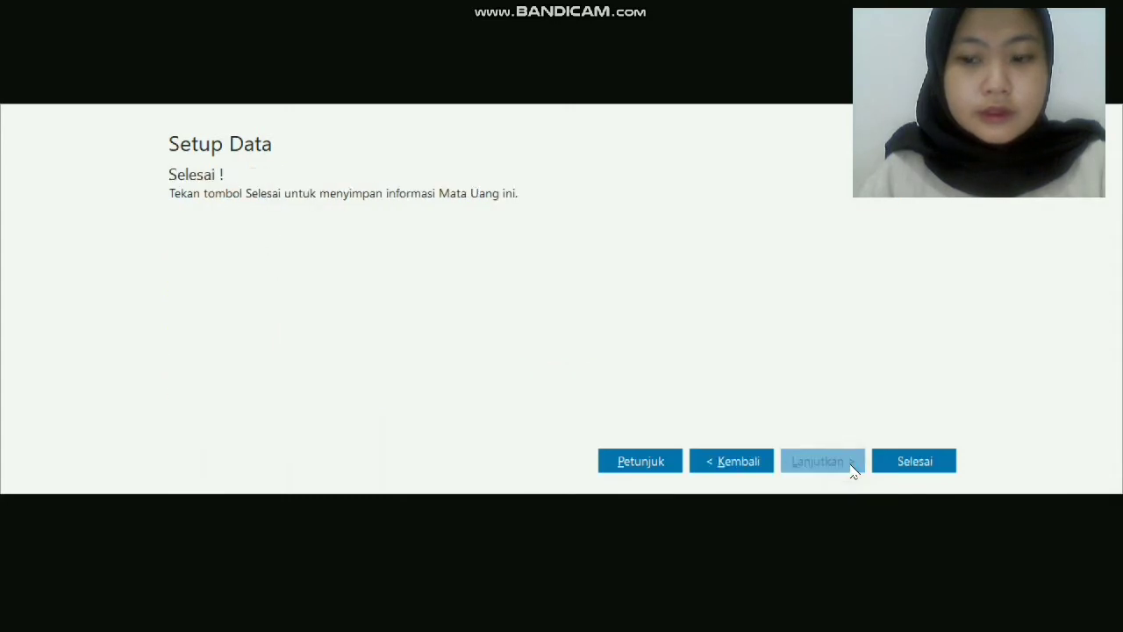
pyautogui.click(915, 461)
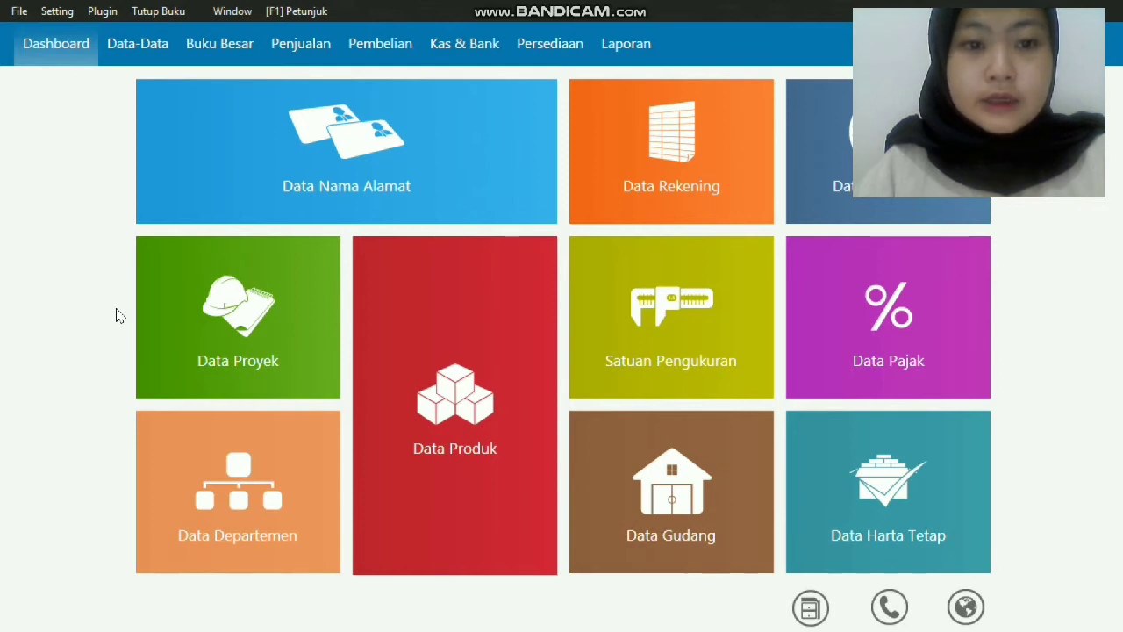
pyautogui.moveTo(316, 181)
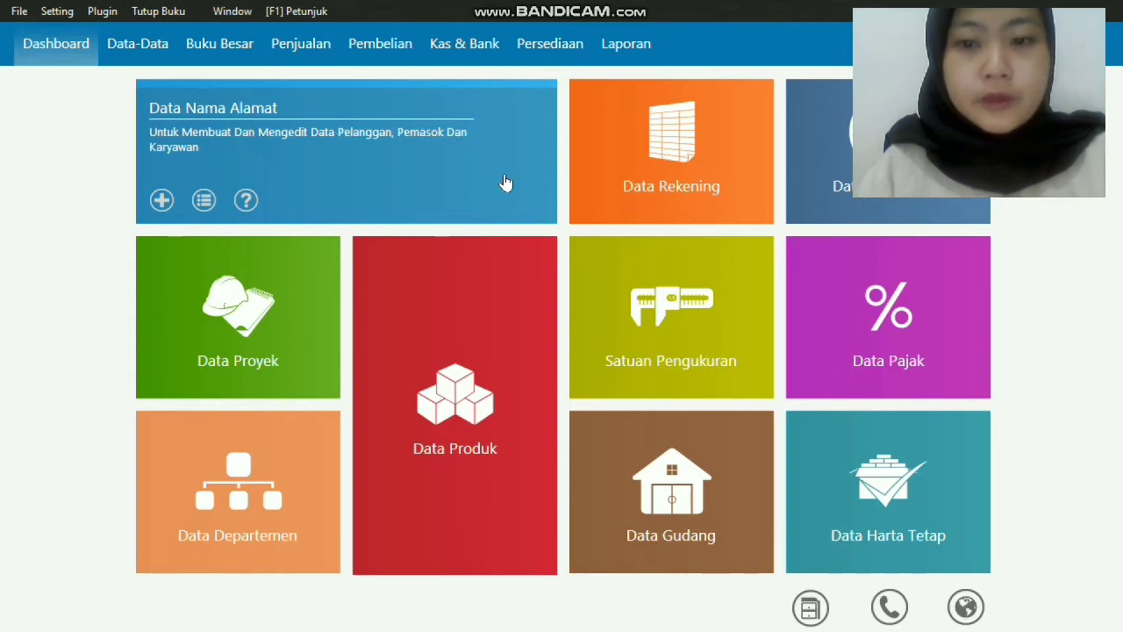
pyautogui.moveTo(850, 167)
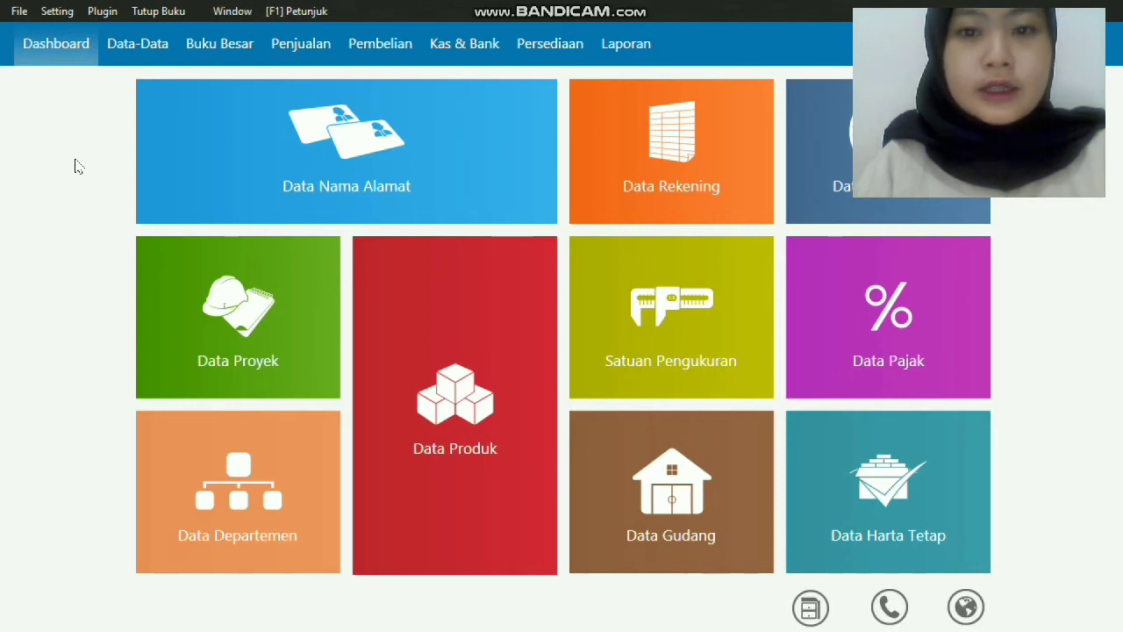
# Switch the interface language to Bahasa Indonesia, then open Setting > Setup Program.
pyautogui.click(63, 14)
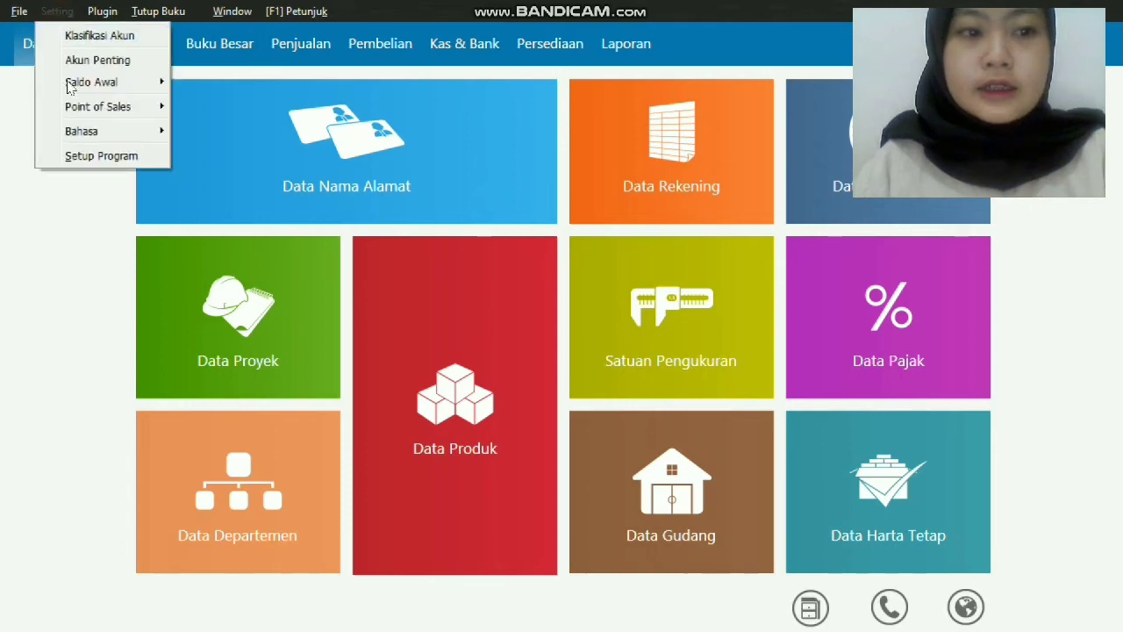
pyautogui.moveTo(78, 132)
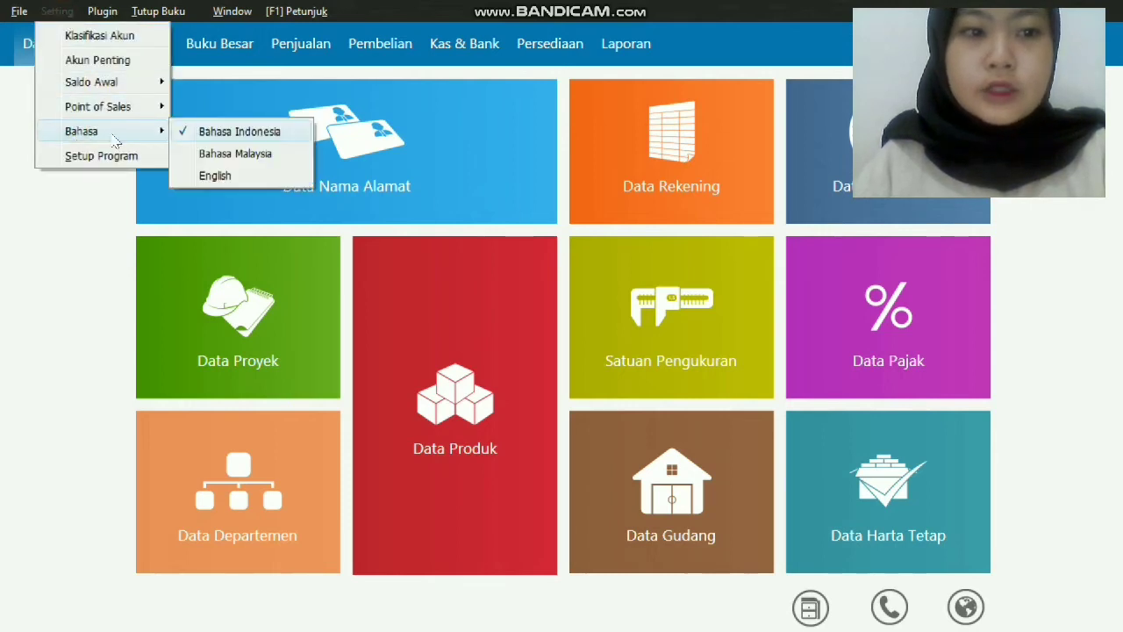
pyautogui.click(193, 134)
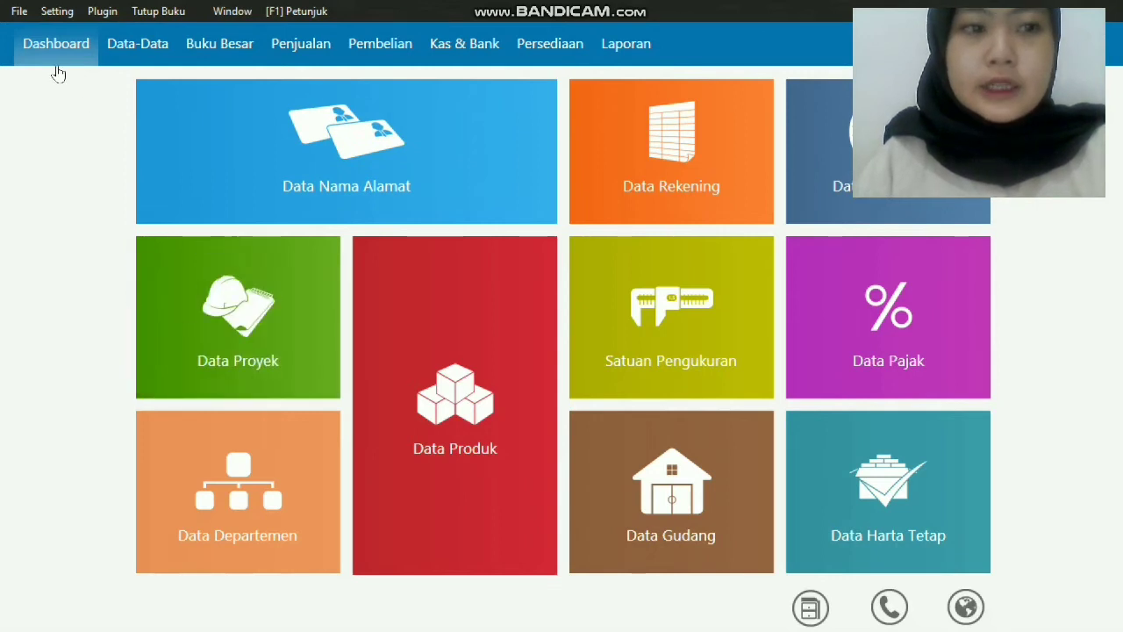
pyautogui.click(60, 10)
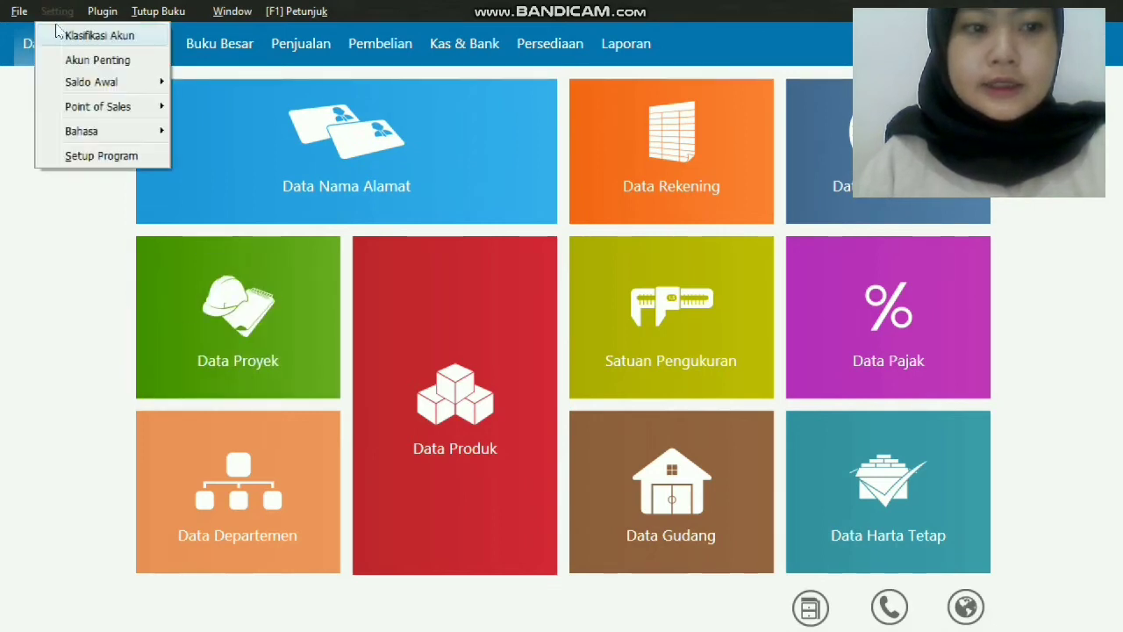
pyautogui.click(62, 158)
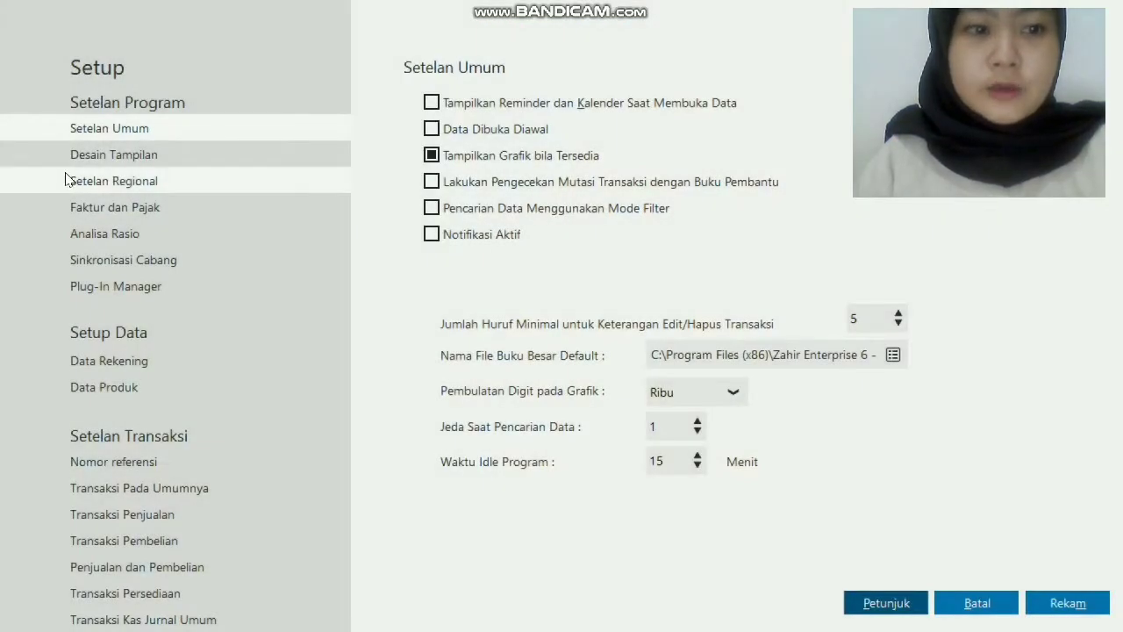
# Enable 'Menggunakan modul uang muka' under Transaksi Pada Umumnya and save the setup.
pyautogui.click(67, 179)
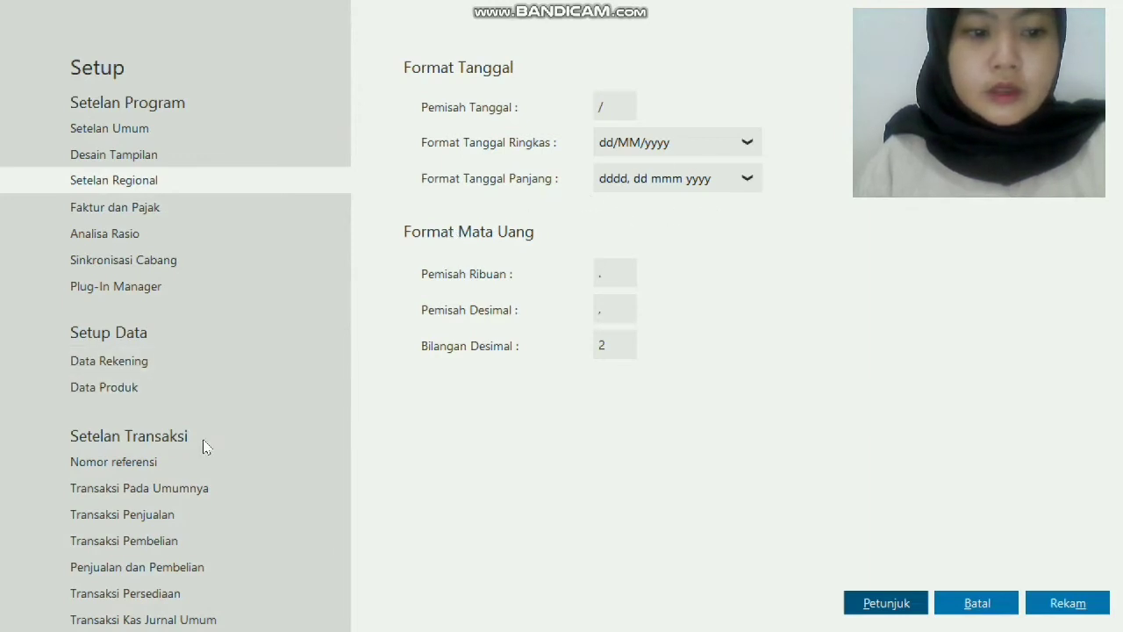
pyautogui.click(204, 488)
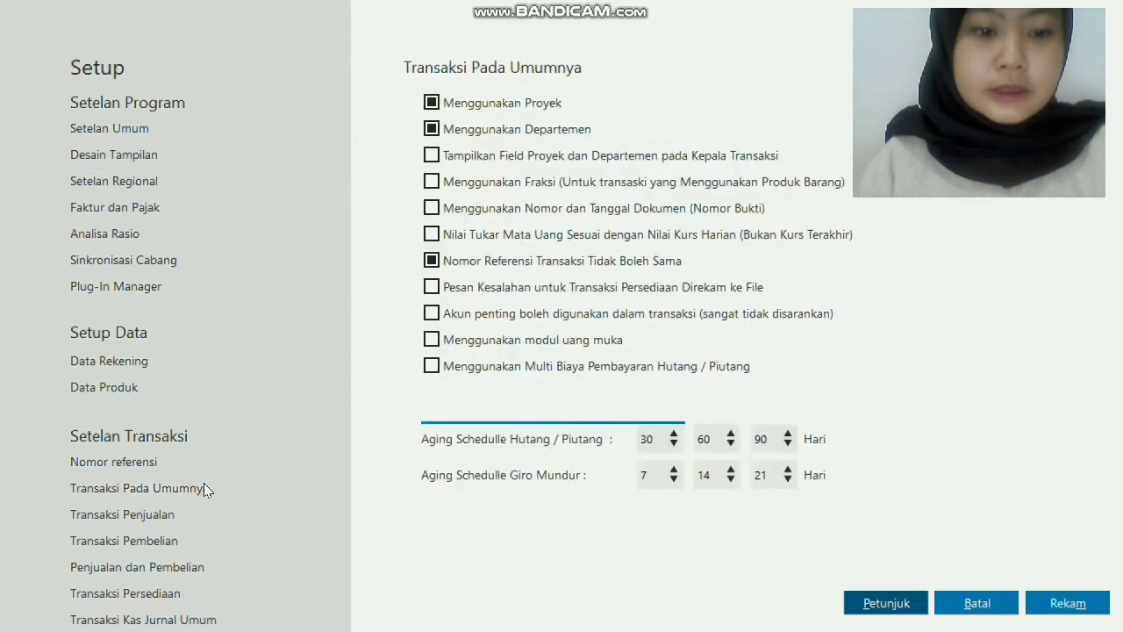
pyautogui.click(430, 344)
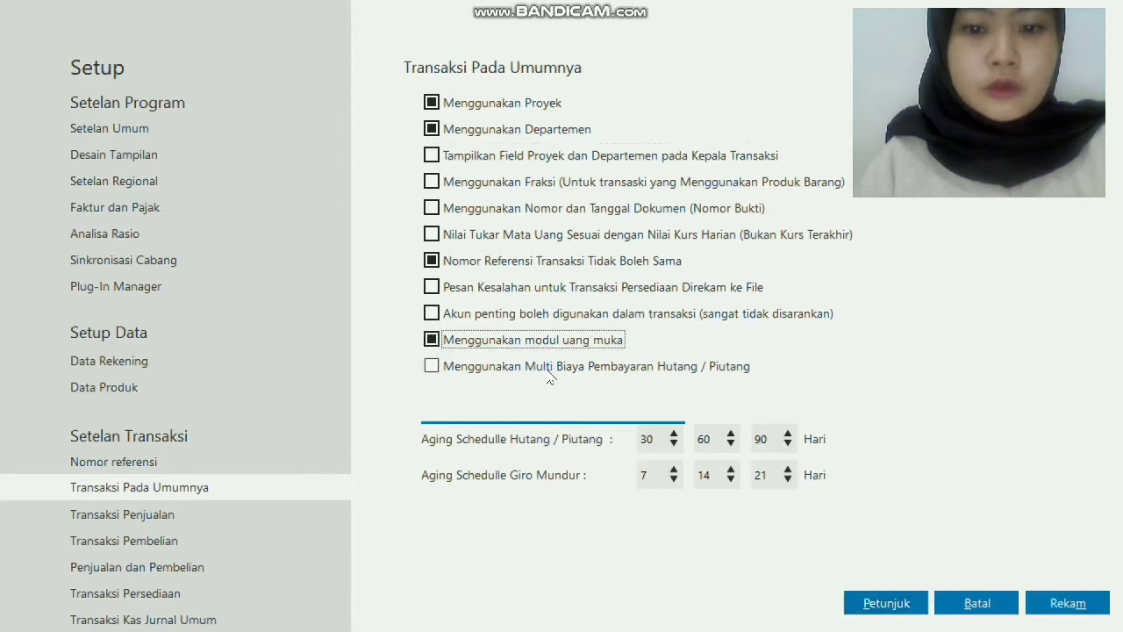
pyautogui.click(1044, 600)
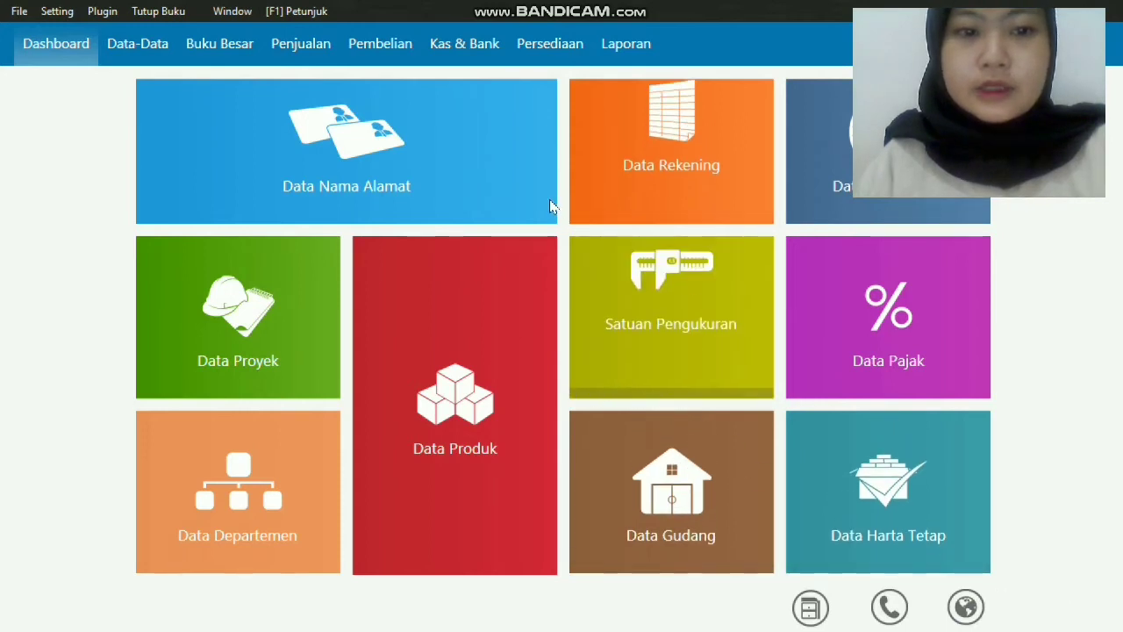
# Go to Data Nama Alamat from the Dashboard and add a new contact.
pyautogui.moveTo(548, 207)
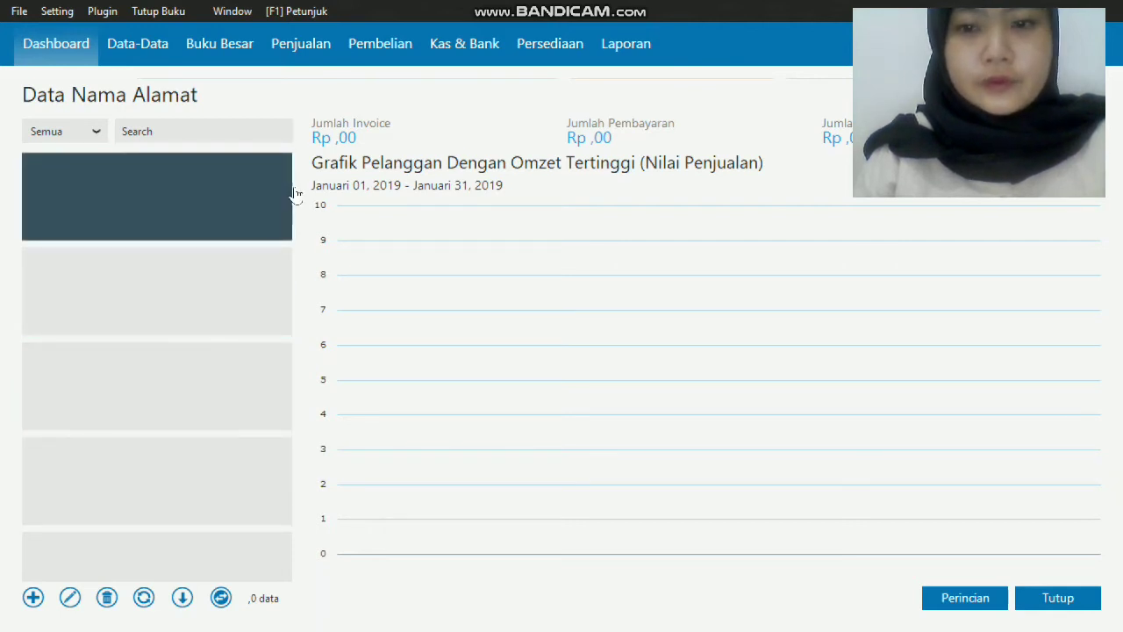
pyautogui.click(32, 598)
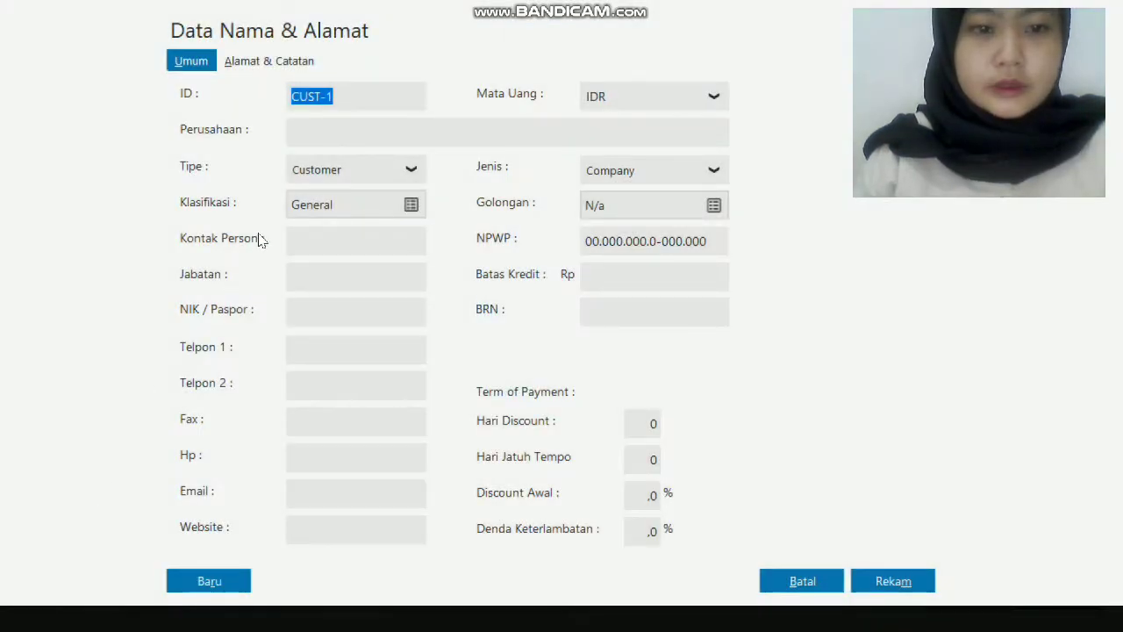
# Keep the contact type as Customer and change the ID from CUST-1 to PE-001.
pyautogui.click(408, 170)
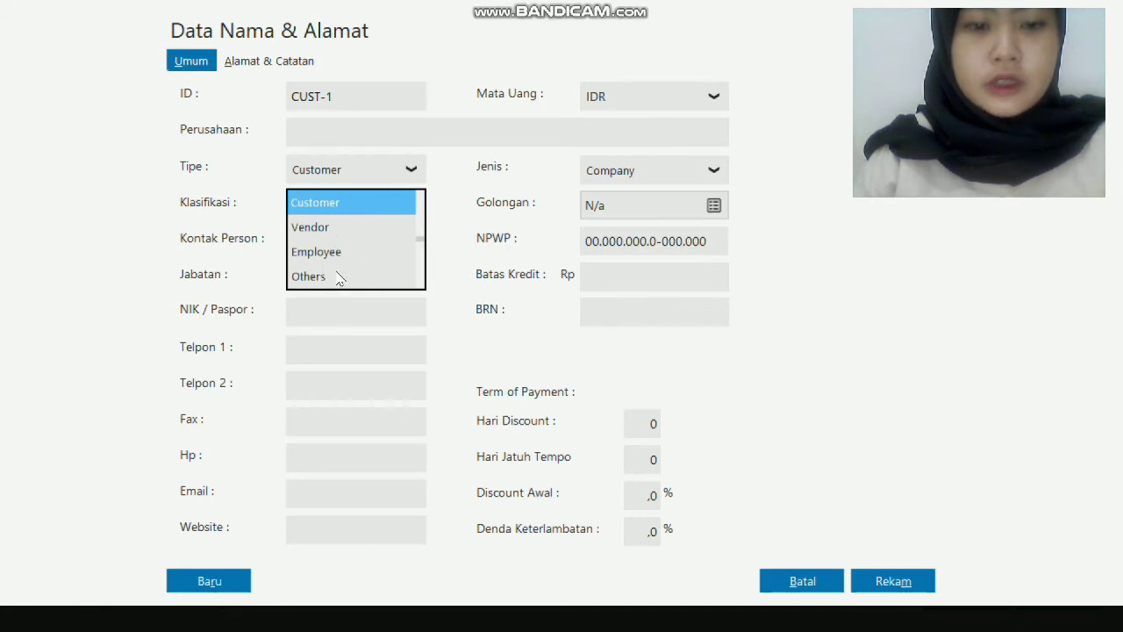
pyautogui.click(413, 171)
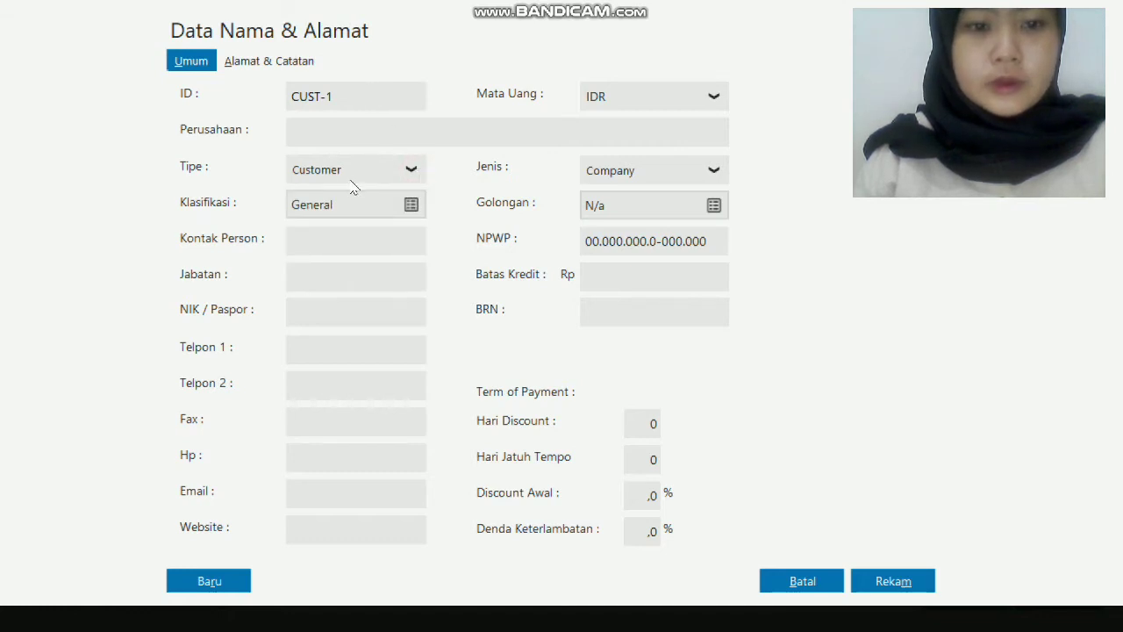
pyautogui.click(359, 96)
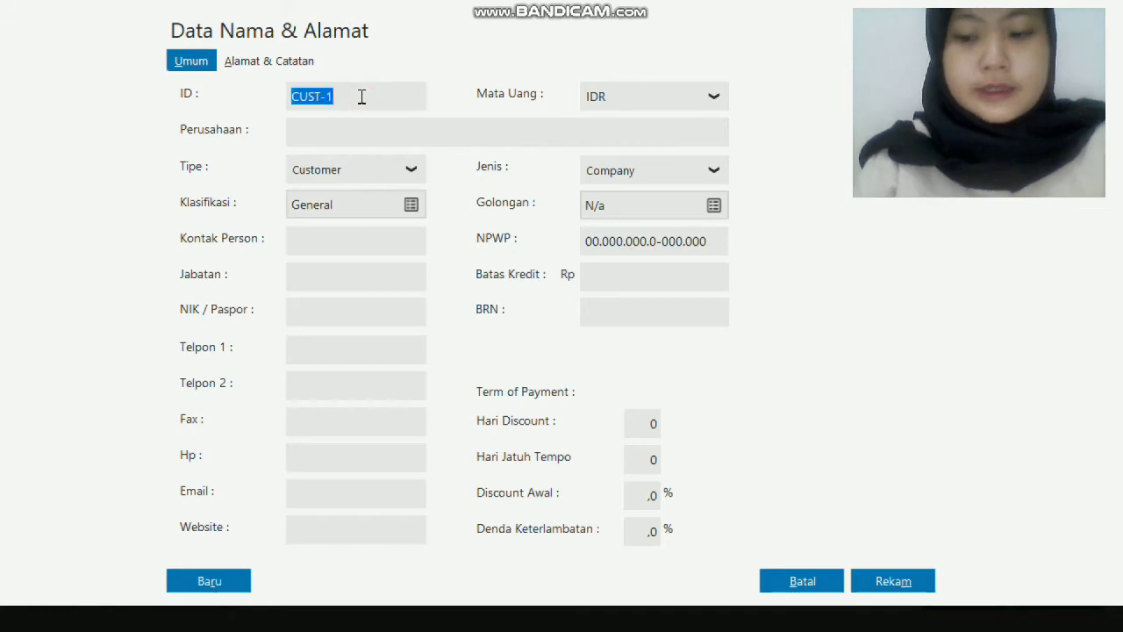
pyautogui.press('BackSpace')
pyautogui.write('P')
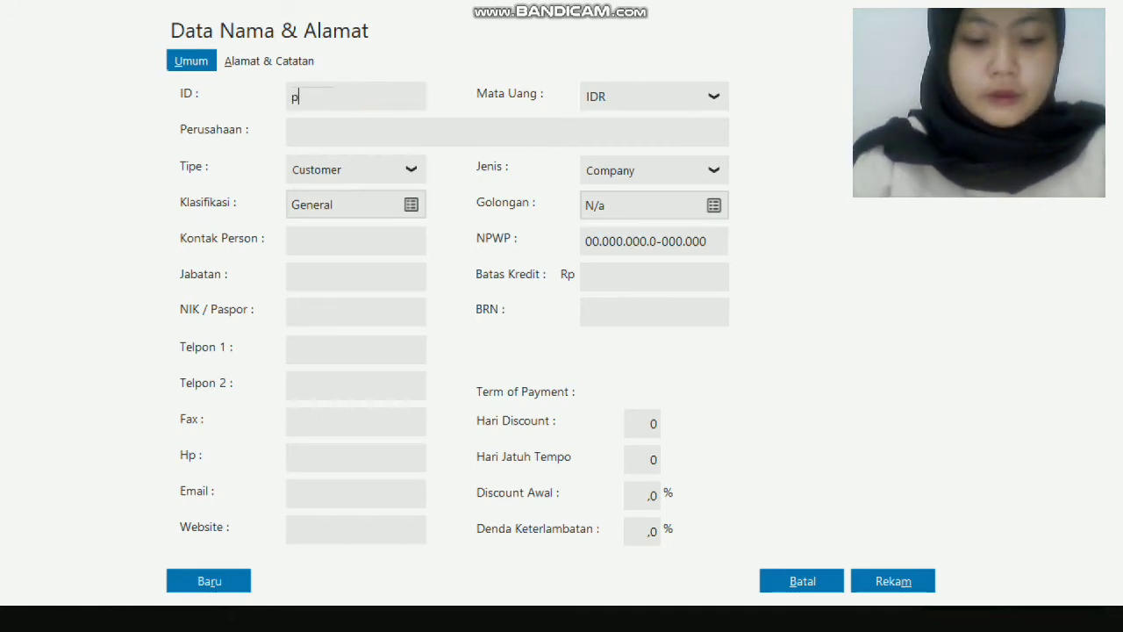
pyautogui.press('BackSpace')
pyautogui.press('capslock')
pyautogui.write('PE-001')
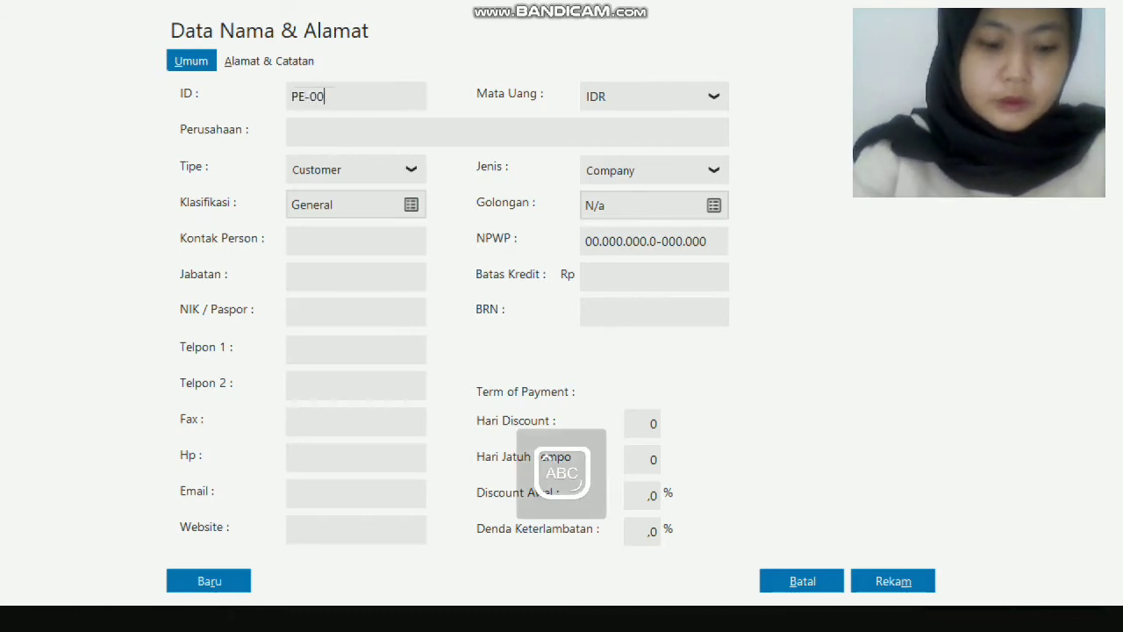
# Enter the company name PT. Petira Jaya and its main phone number.
pyautogui.click(358, 128)
pyautogui.write('PT. P')
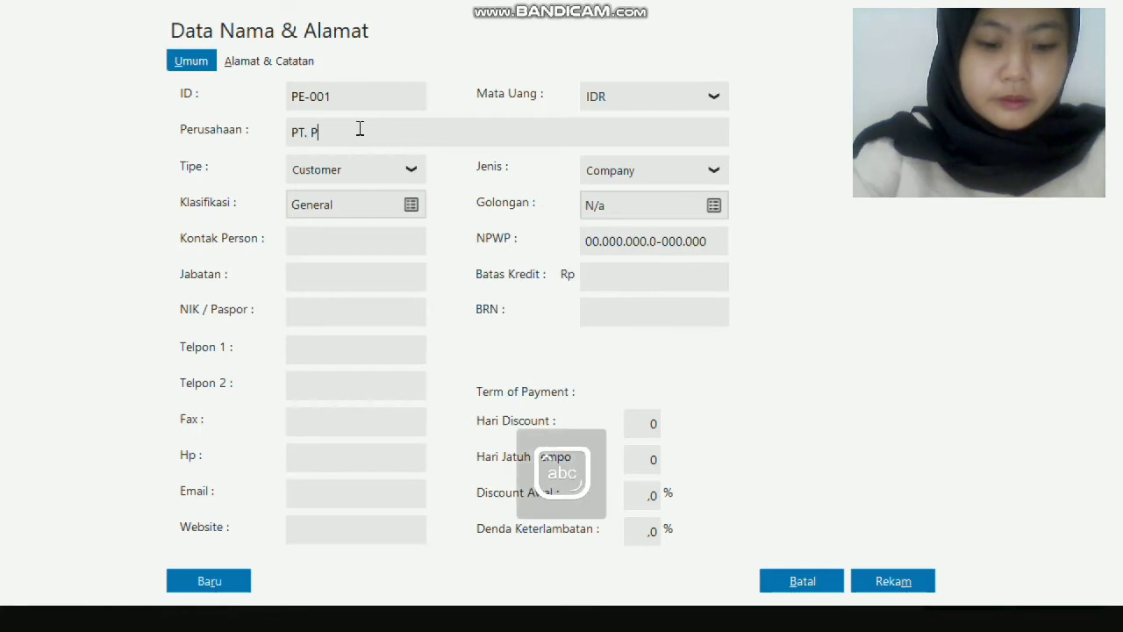
pyautogui.write('eti')
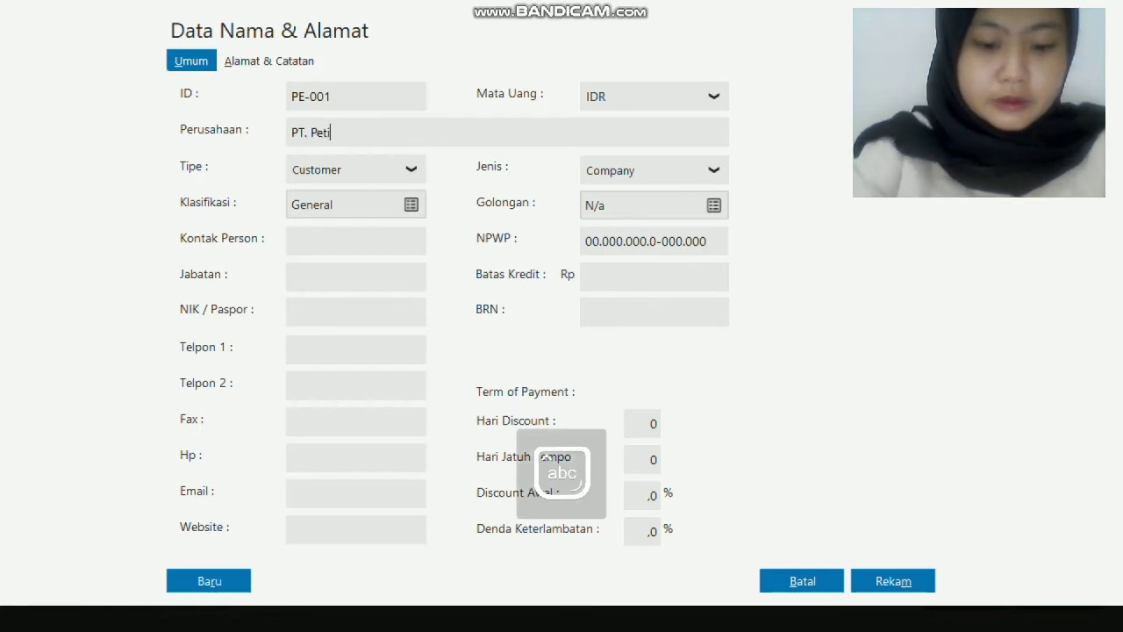
pyautogui.write('ra ')
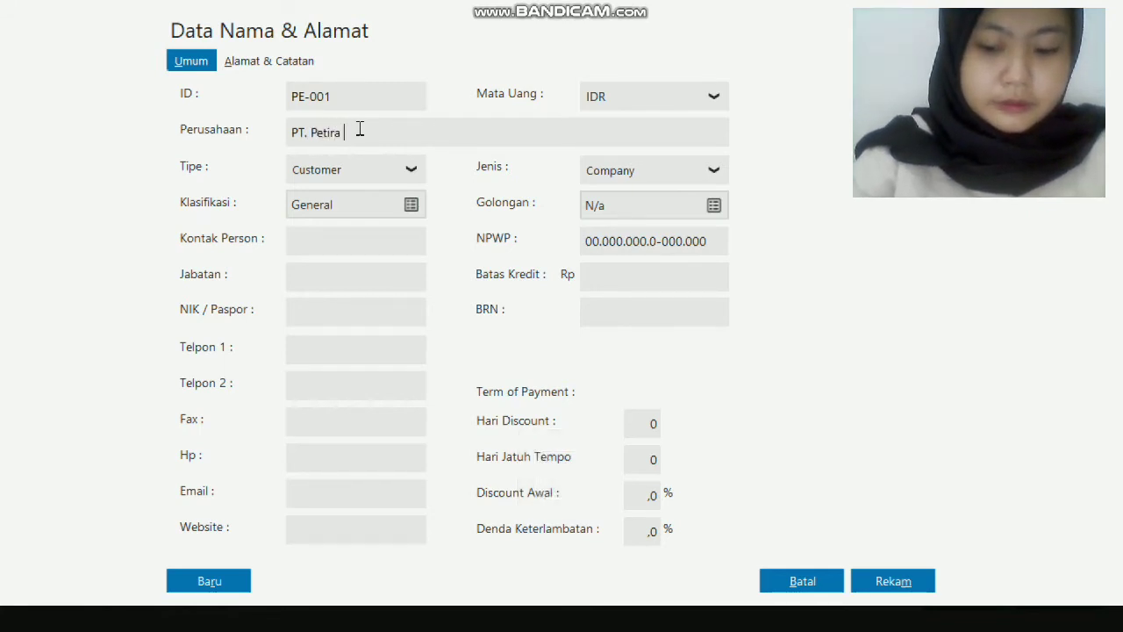
pyautogui.write('Jaya')
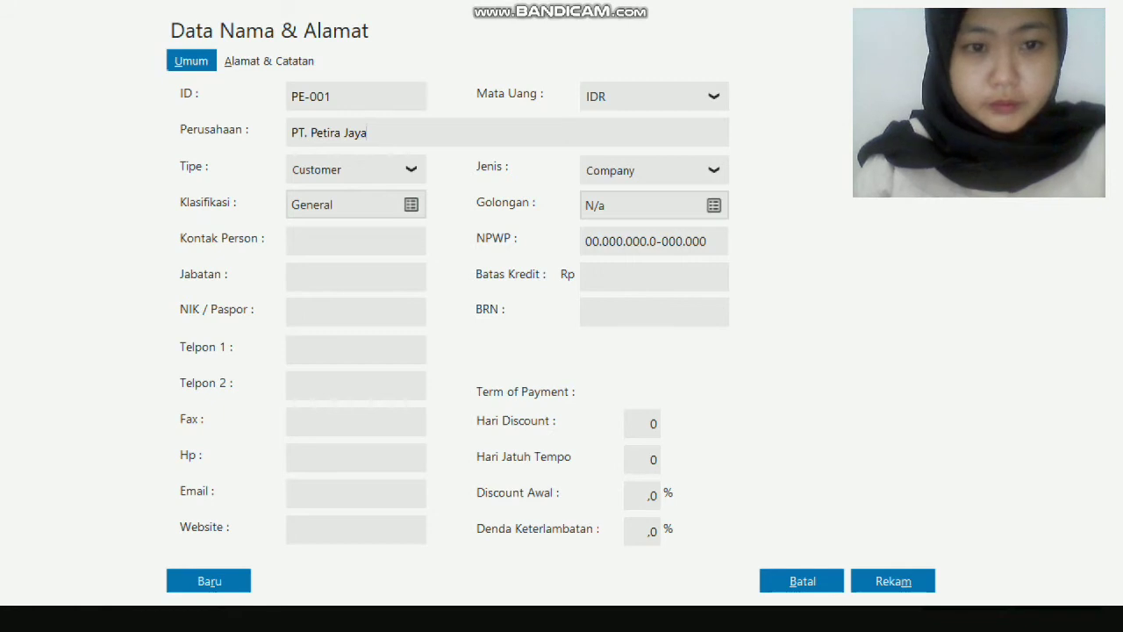
pyautogui.click(323, 352)
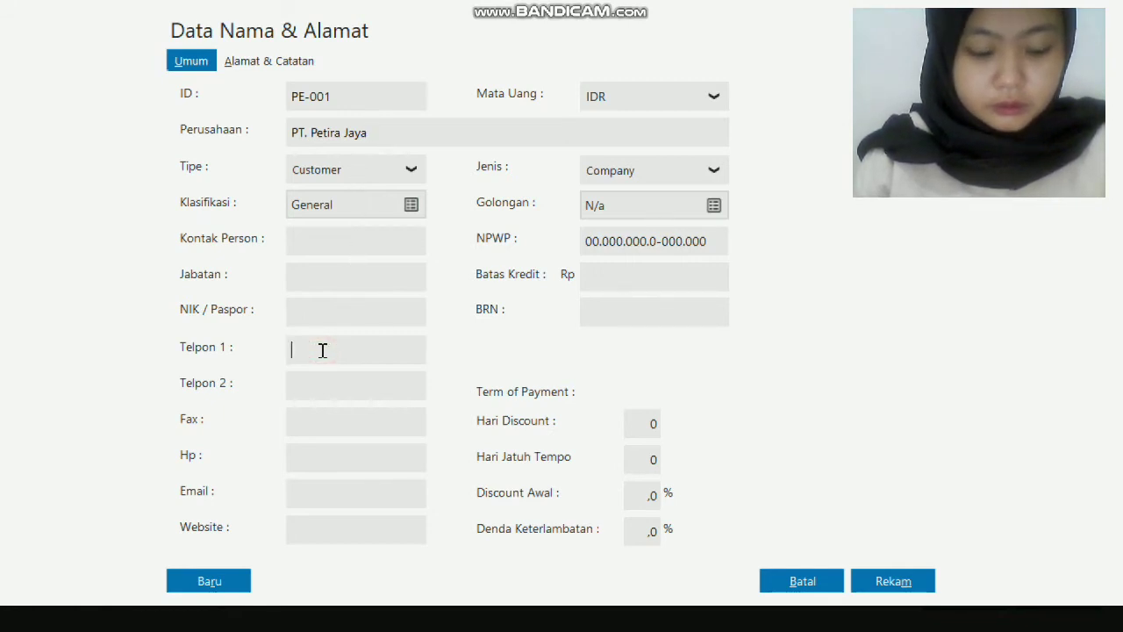
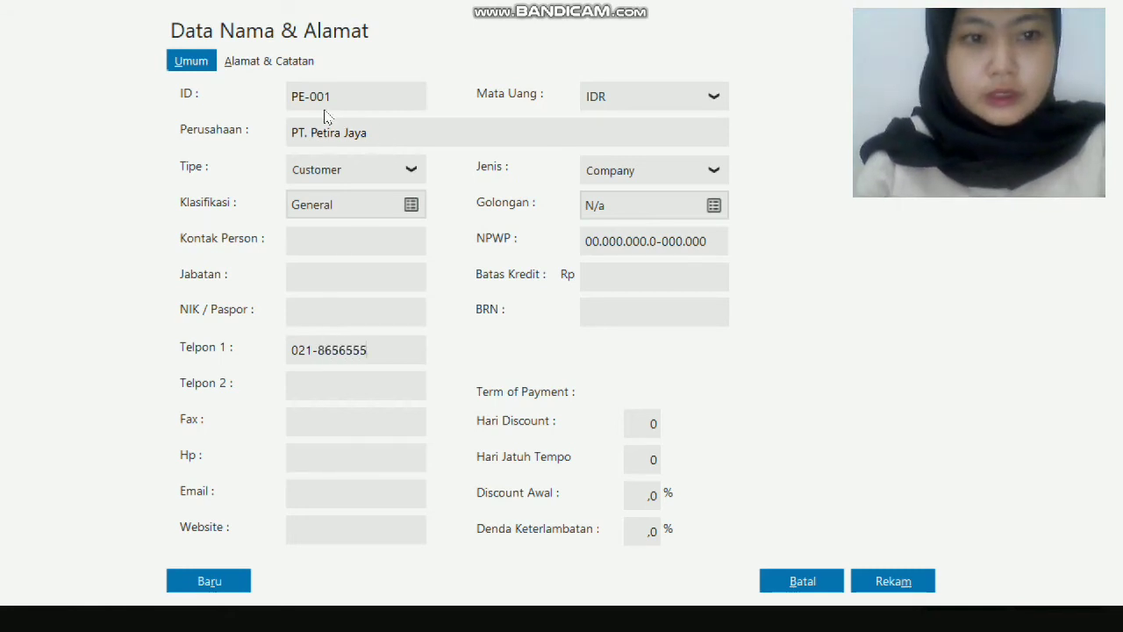
pyautogui.click(263, 68)
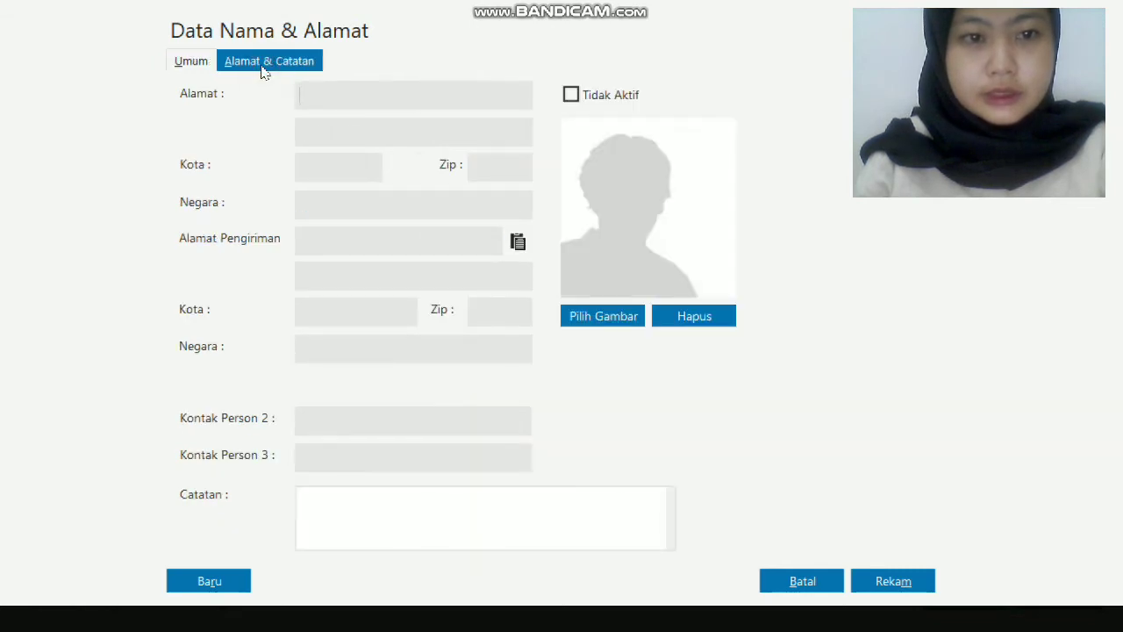
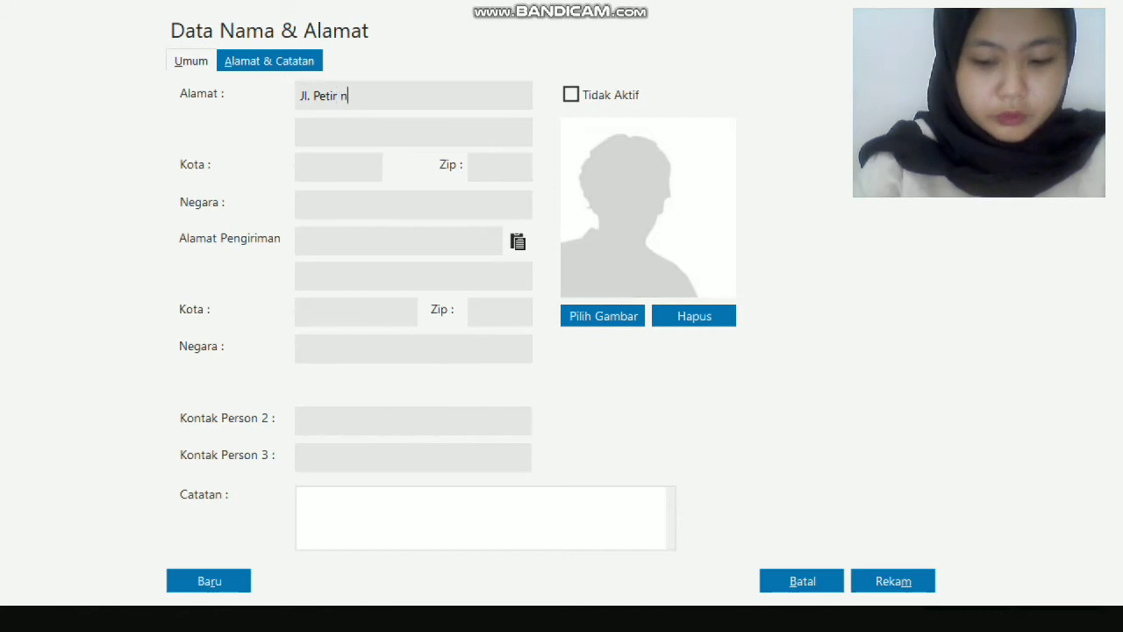
# Enter the customer's street address, city Jakarta and zip code, then save the record.
pyautogui.click(329, 168)
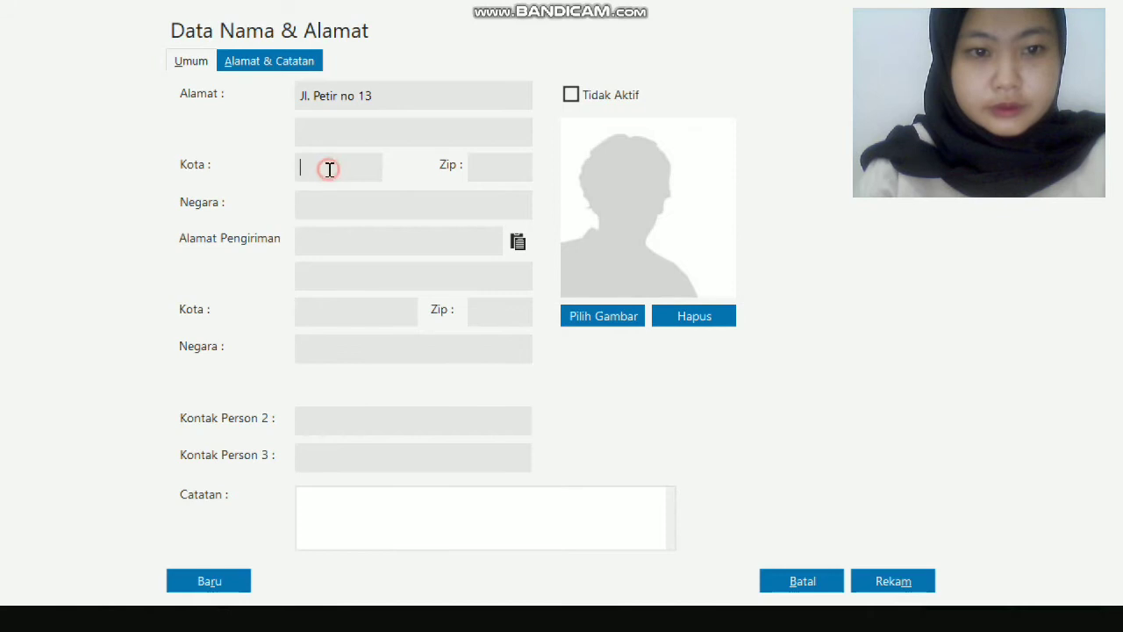
pyautogui.write('Jakarta')
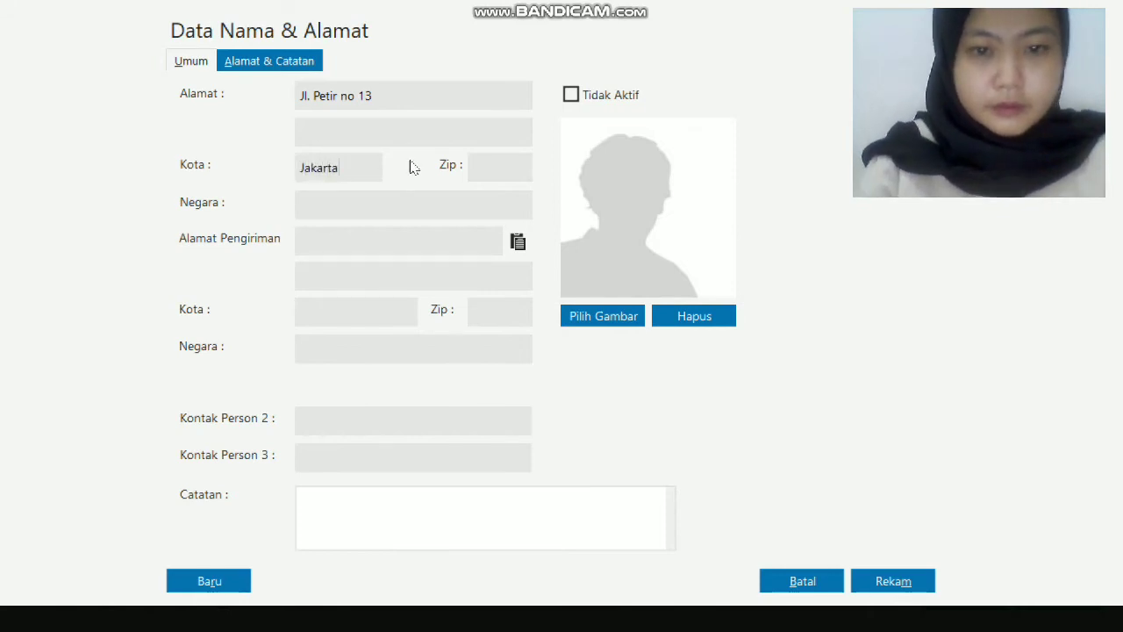
pyautogui.click(496, 169)
pyautogui.write('11322')
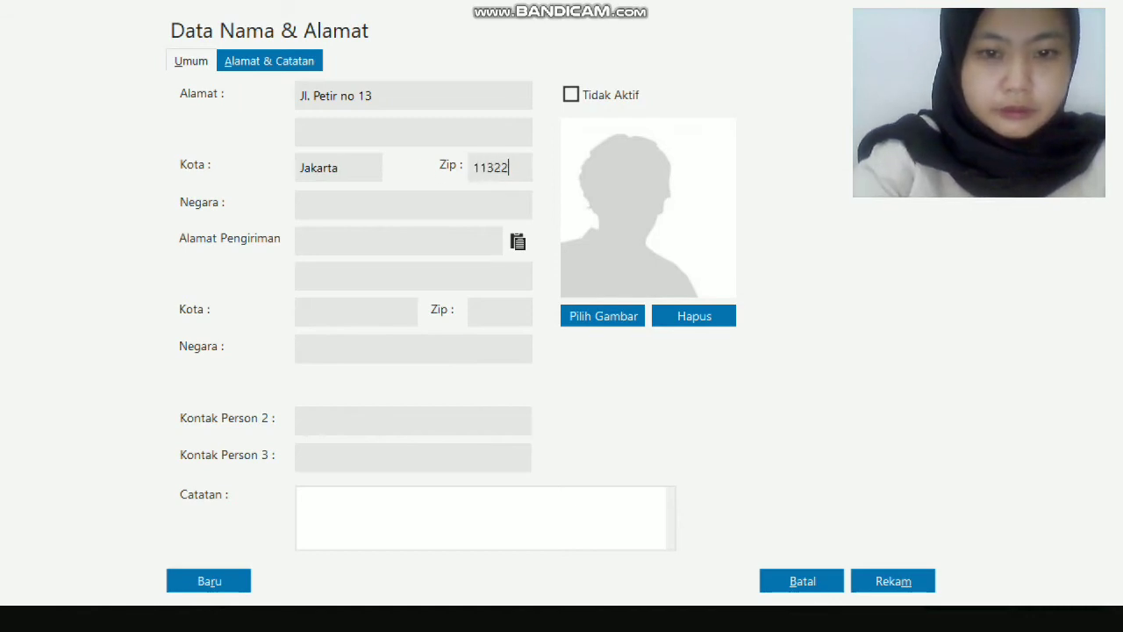
pyautogui.press('BackSpace')
pyautogui.press('BackSpace')
pyautogui.write('44')
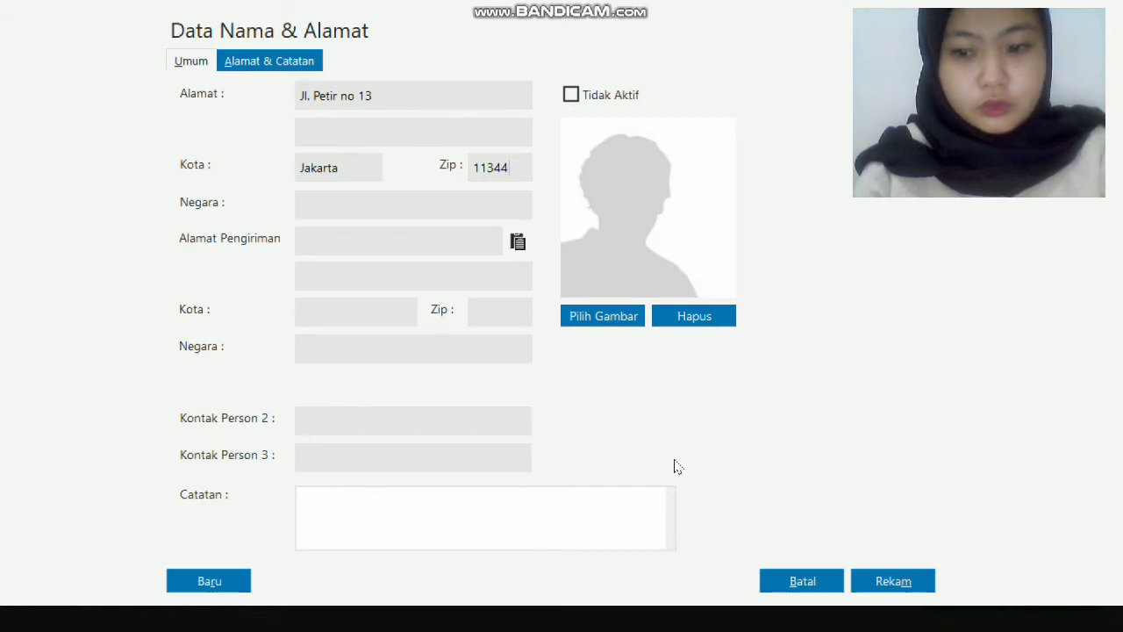
pyautogui.click(914, 583)
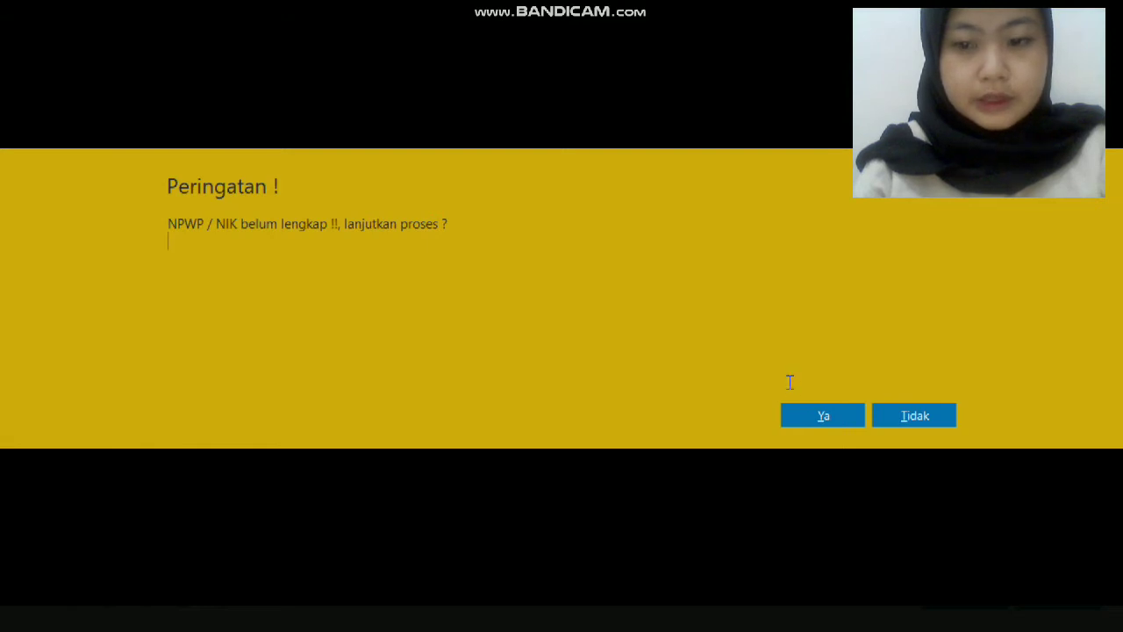
# Confirm saving PT. Petira Jaya despite the incomplete tax ID, then begin another new contact.
pyautogui.click(803, 414)
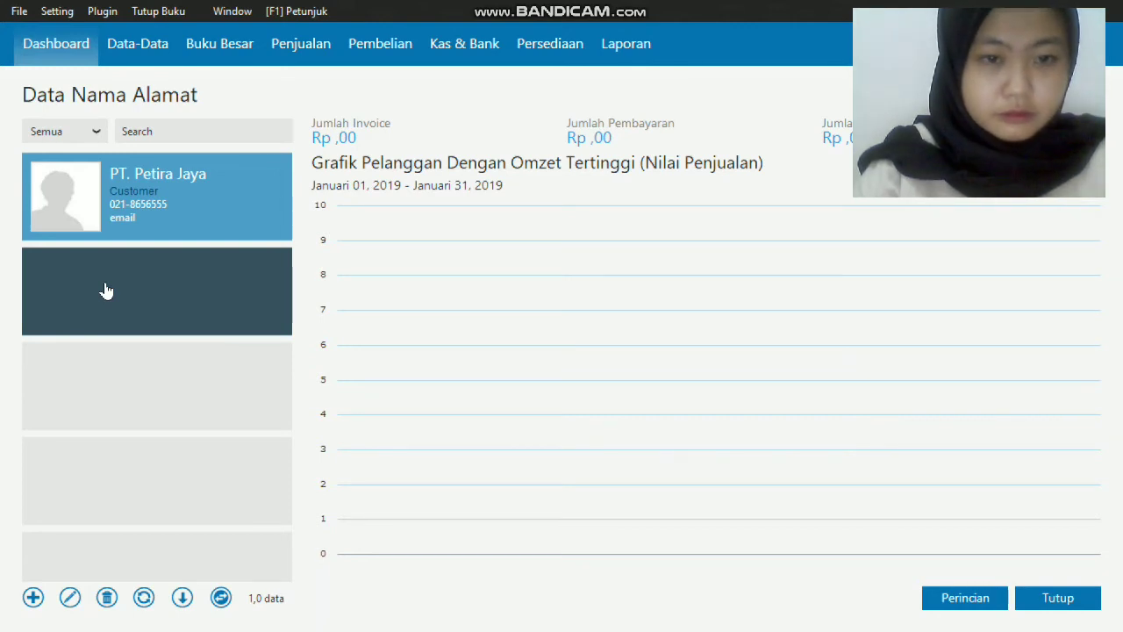
pyautogui.click(33, 597)
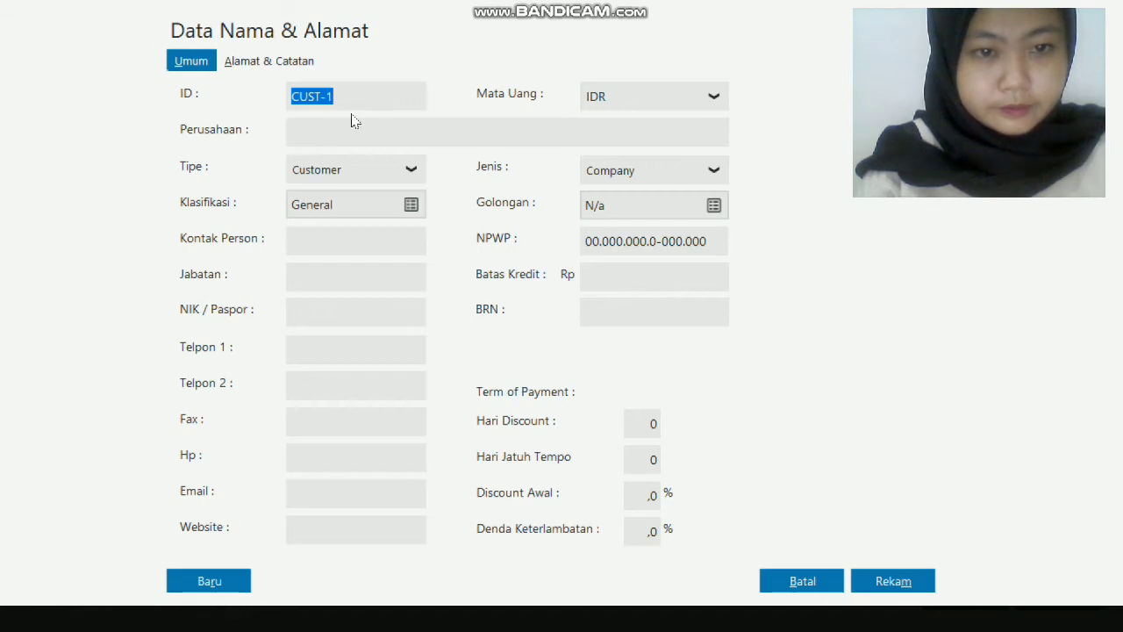
# Make the new contact a Vendor with ID SU-001.
pyautogui.click(376, 95)
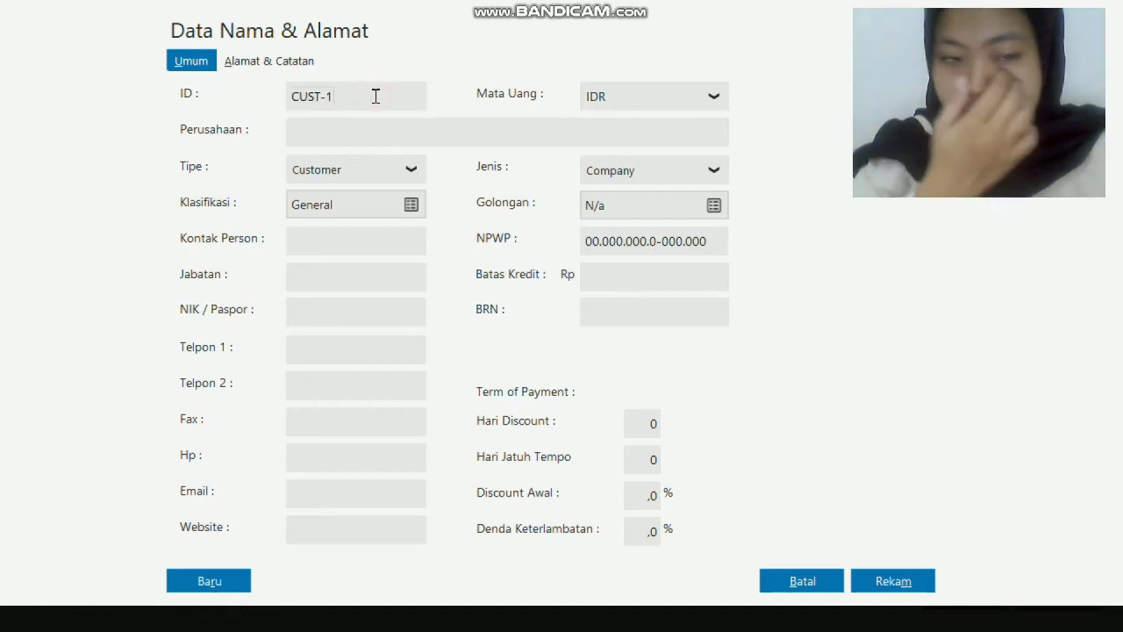
pyautogui.press('BackSpace')
pyautogui.press('BackSpace')
pyautogui.press('BackSpace')
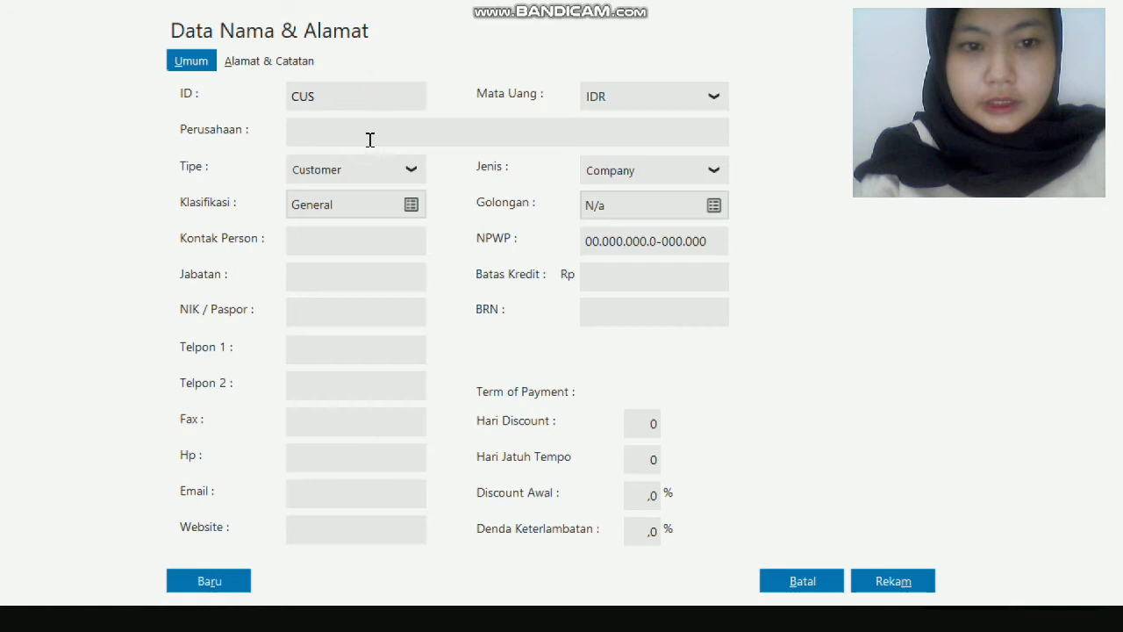
pyautogui.click(405, 174)
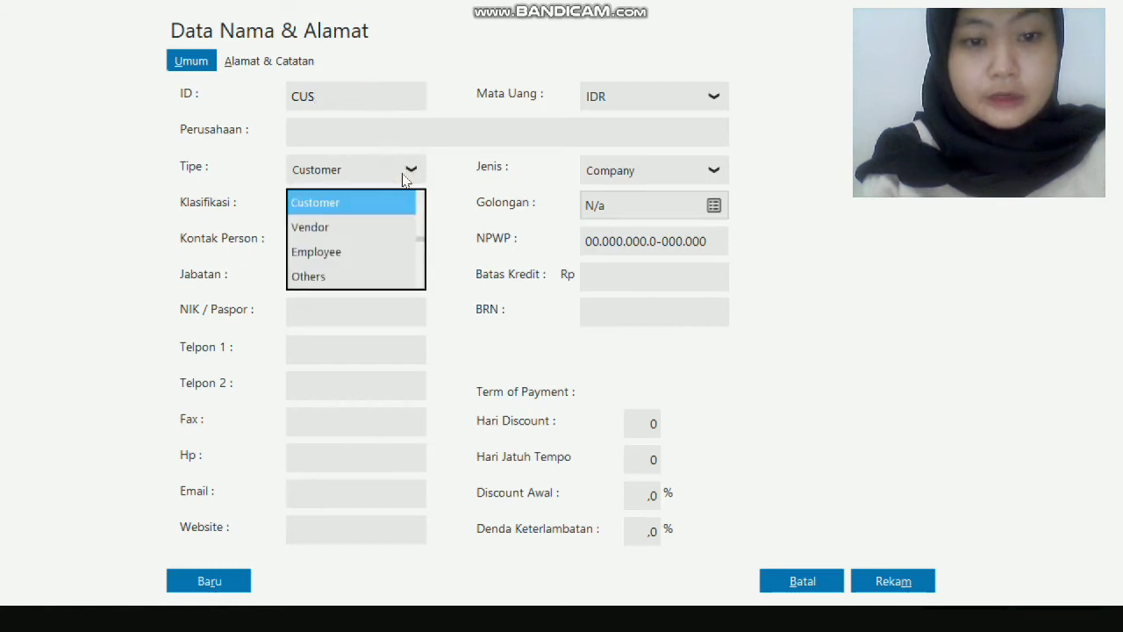
pyautogui.click(383, 235)
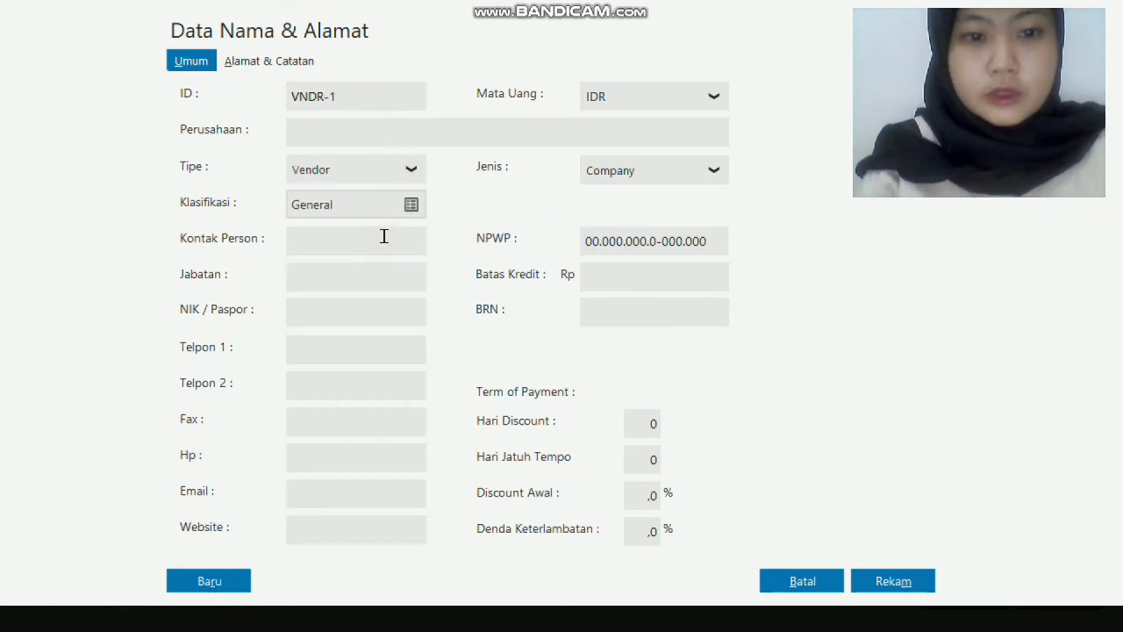
pyautogui.click(361, 97)
pyautogui.press('BackSpace')
pyautogui.press('BackSpace')
pyautogui.press('BackSpace')
pyautogui.press('BackSpace')
pyautogui.press('BackSpace')
pyautogui.press('BackSpace')
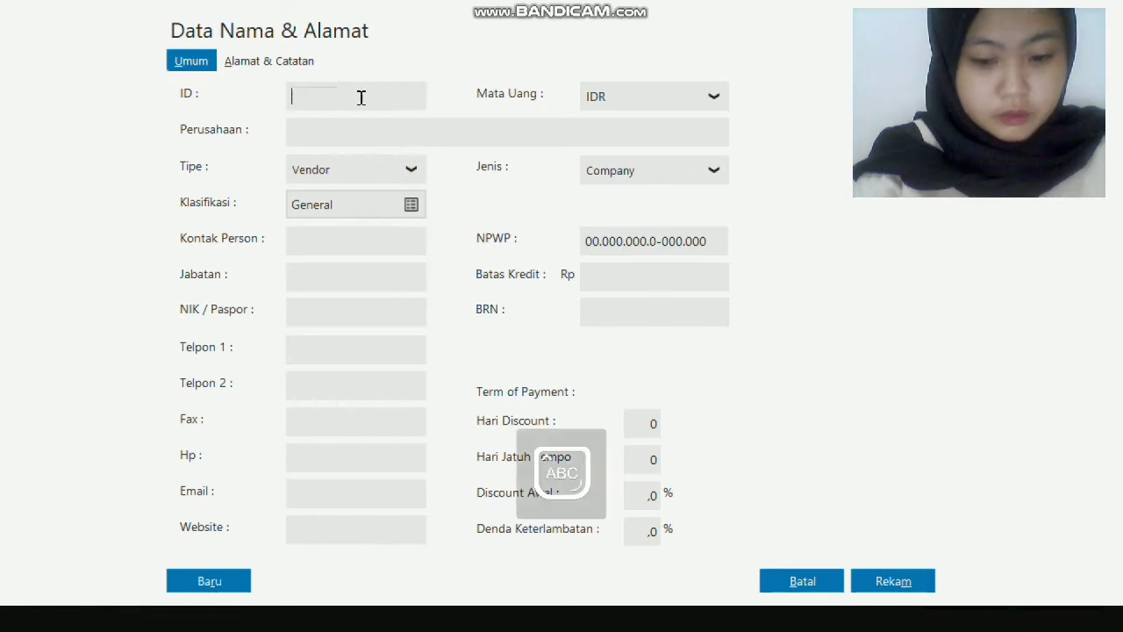
pyautogui.write('SU')
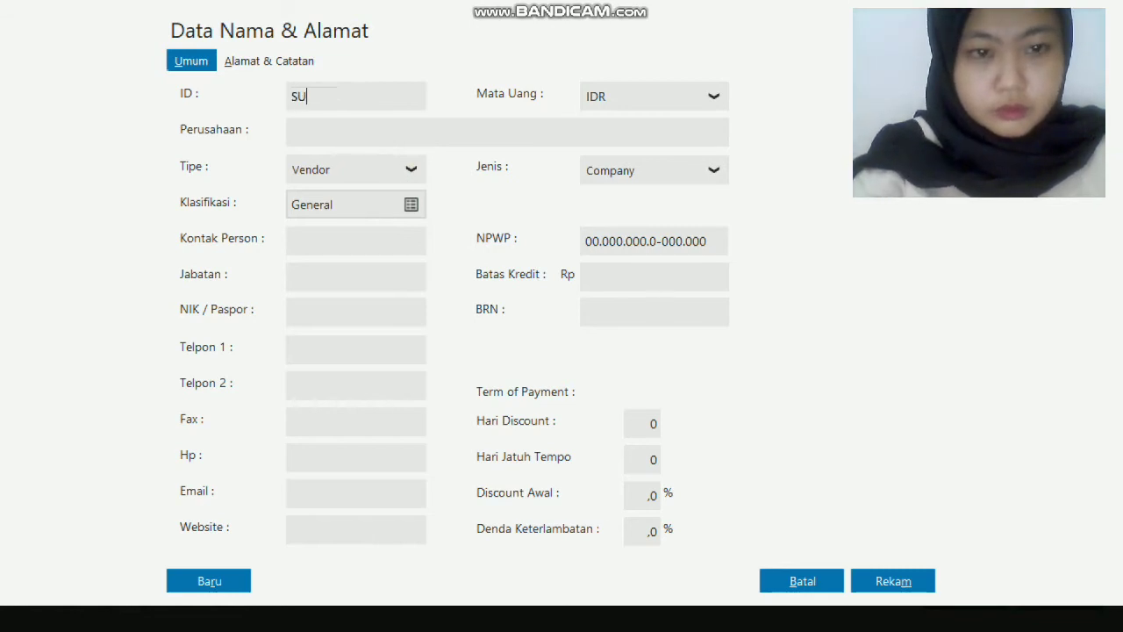
pyautogui.write('-')
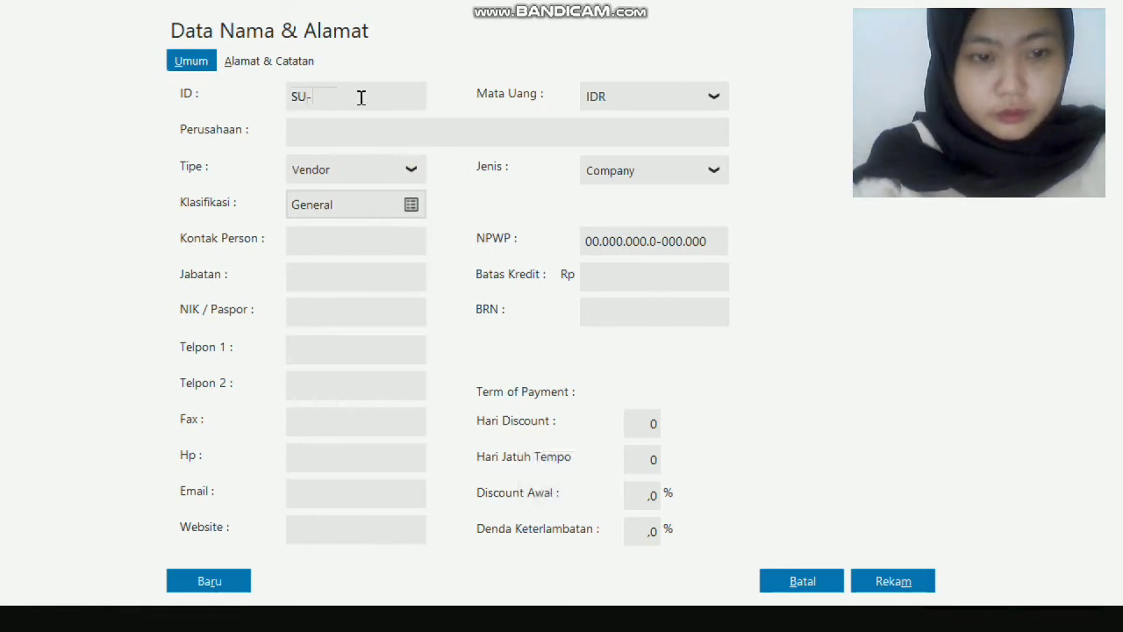
pyautogui.write('001')
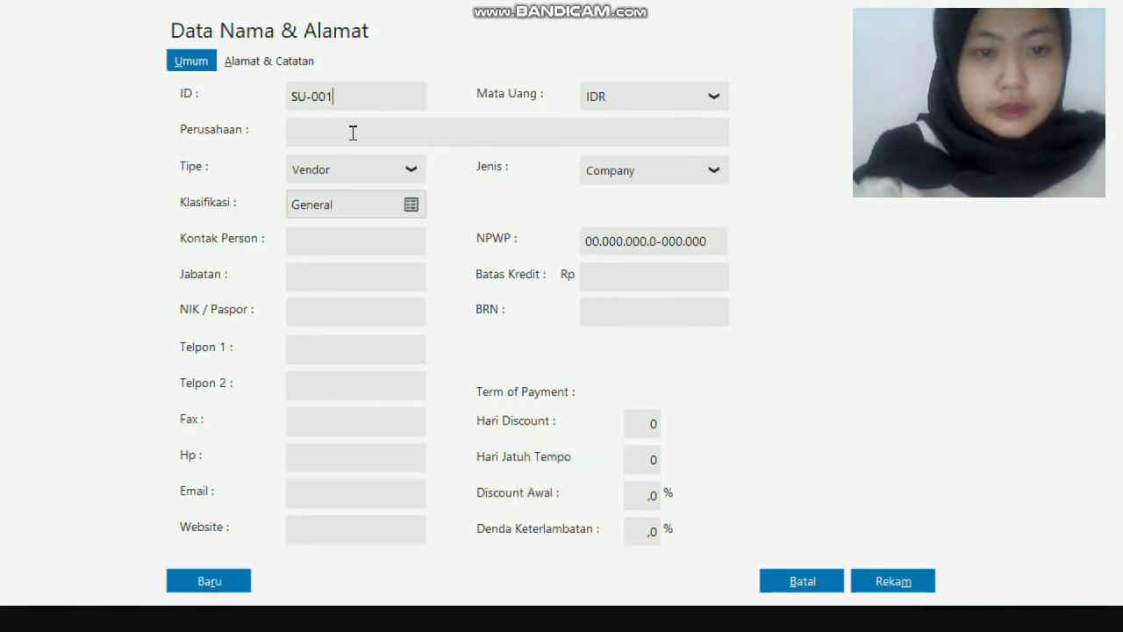
# Enter company name PT. Sinar Jaya and its first phone number.
pyautogui.click(352, 133)
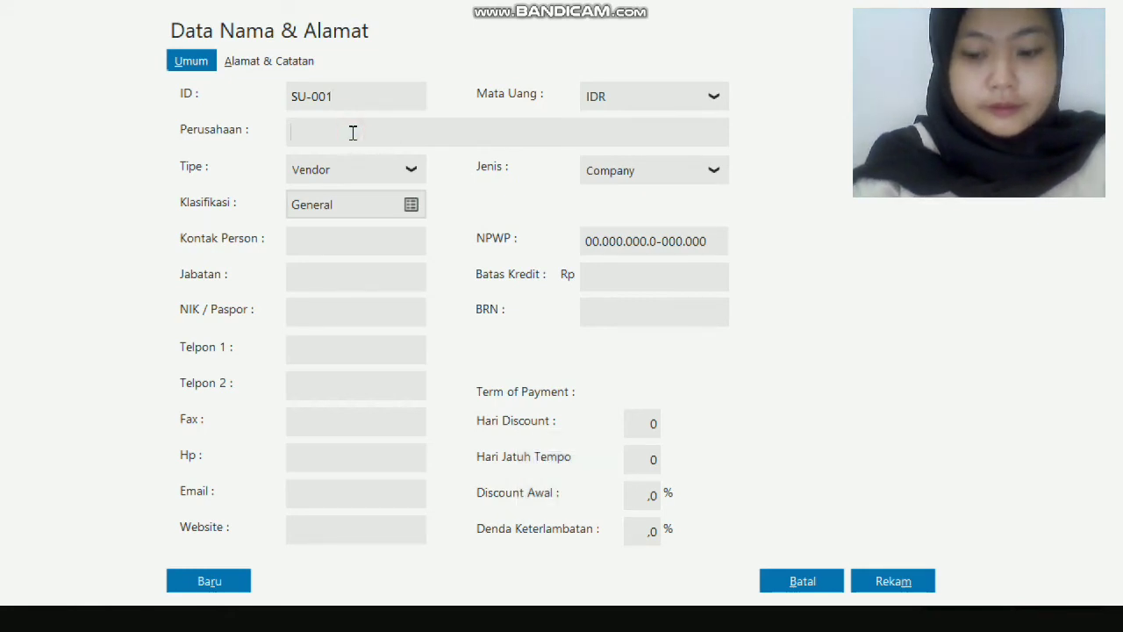
pyautogui.write('PT. Sin')
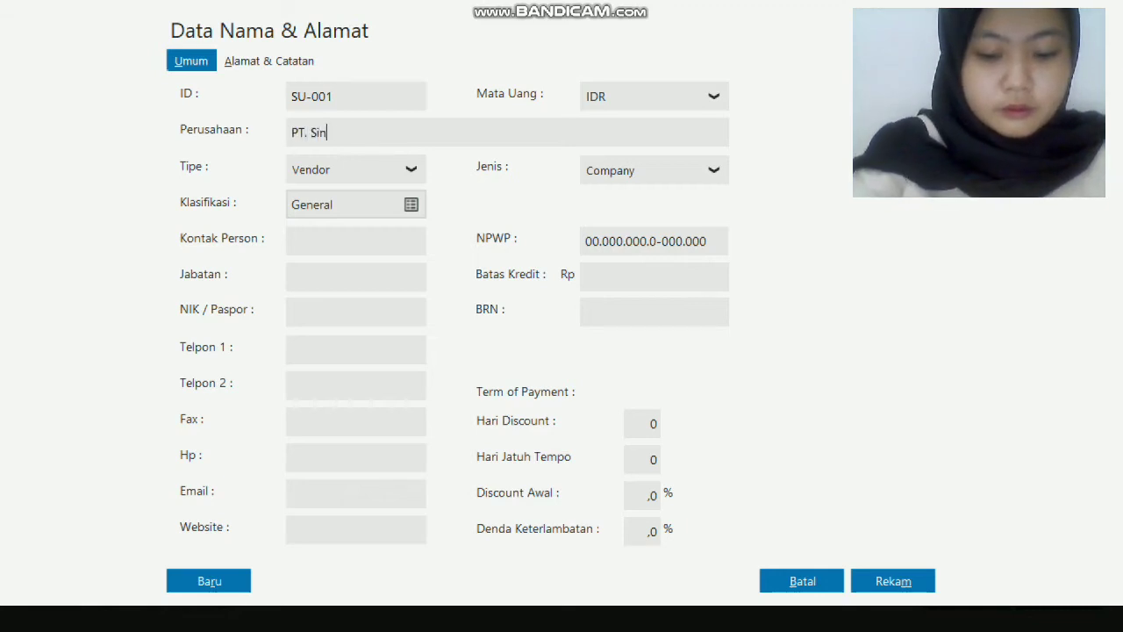
pyautogui.write('ar Jaya')
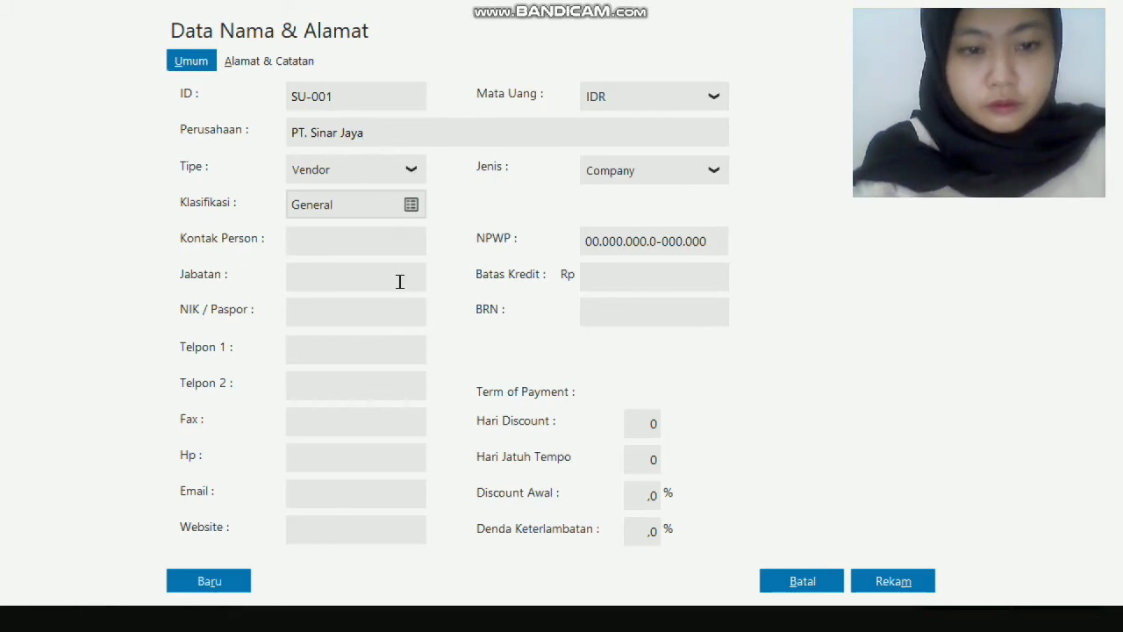
pyautogui.click(345, 352)
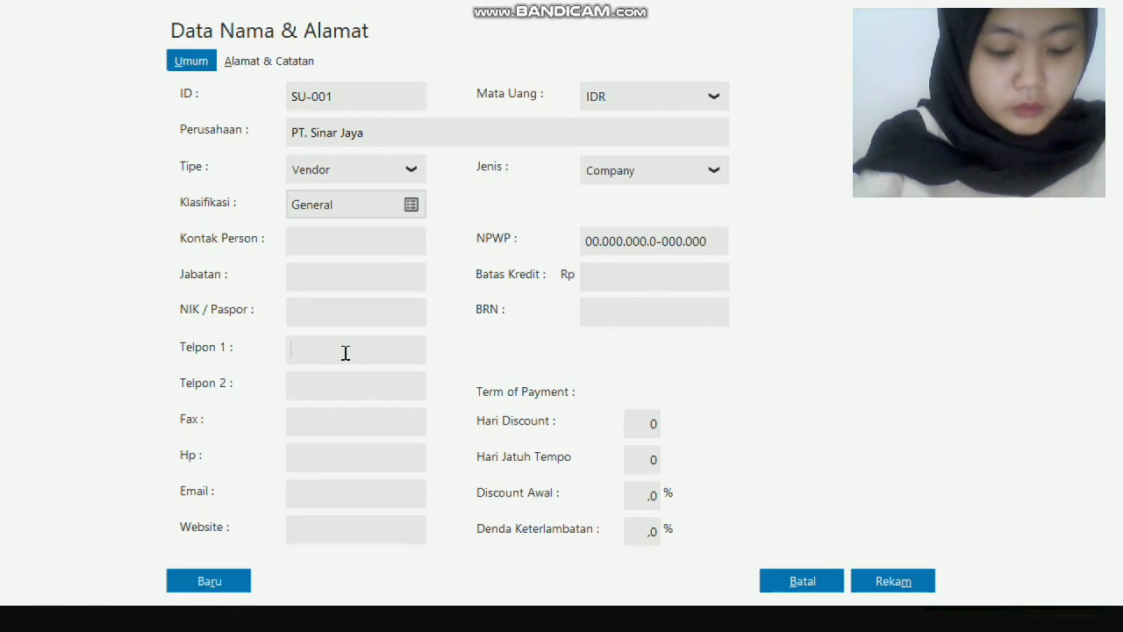
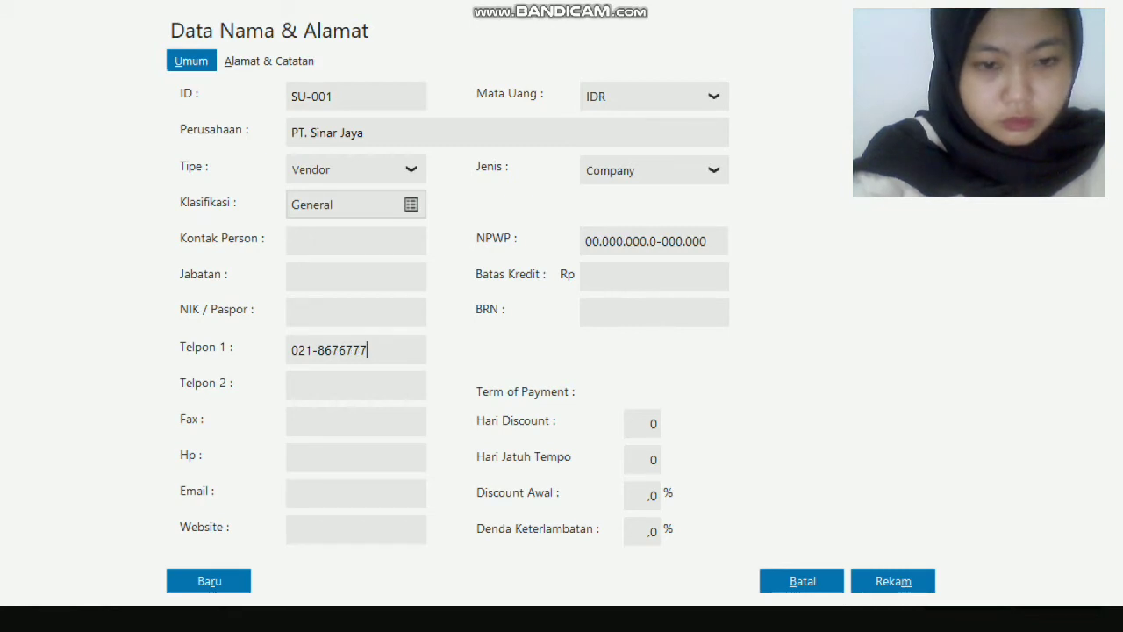
# Fill in the vendor's street address, city Jakarta and zip code on Alamat & Catatan, then save.
pyautogui.click(278, 62)
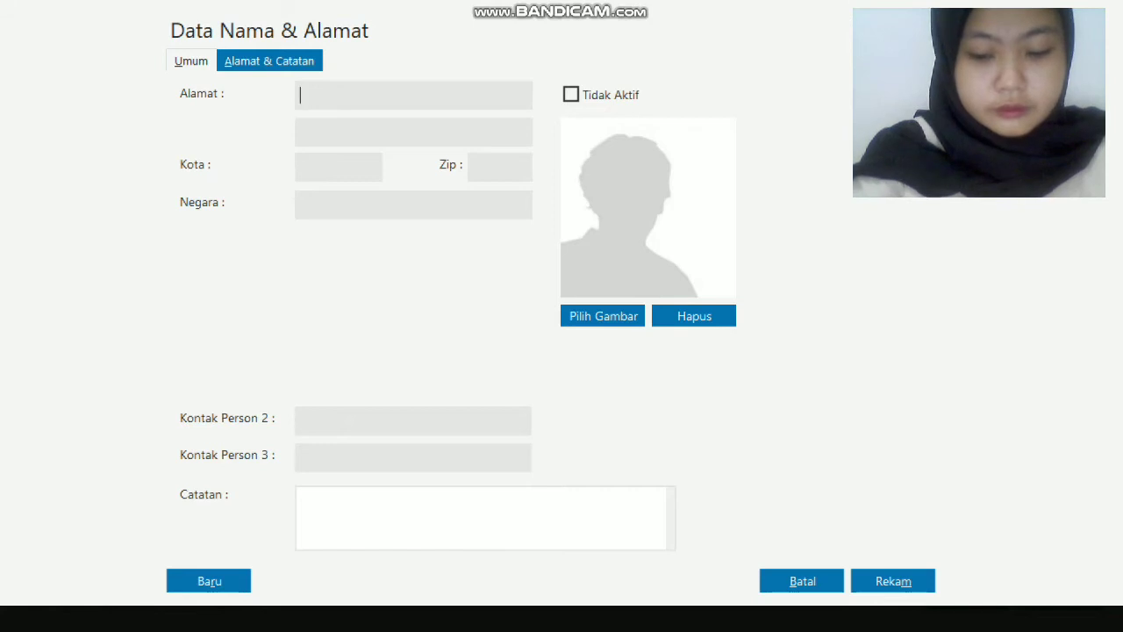
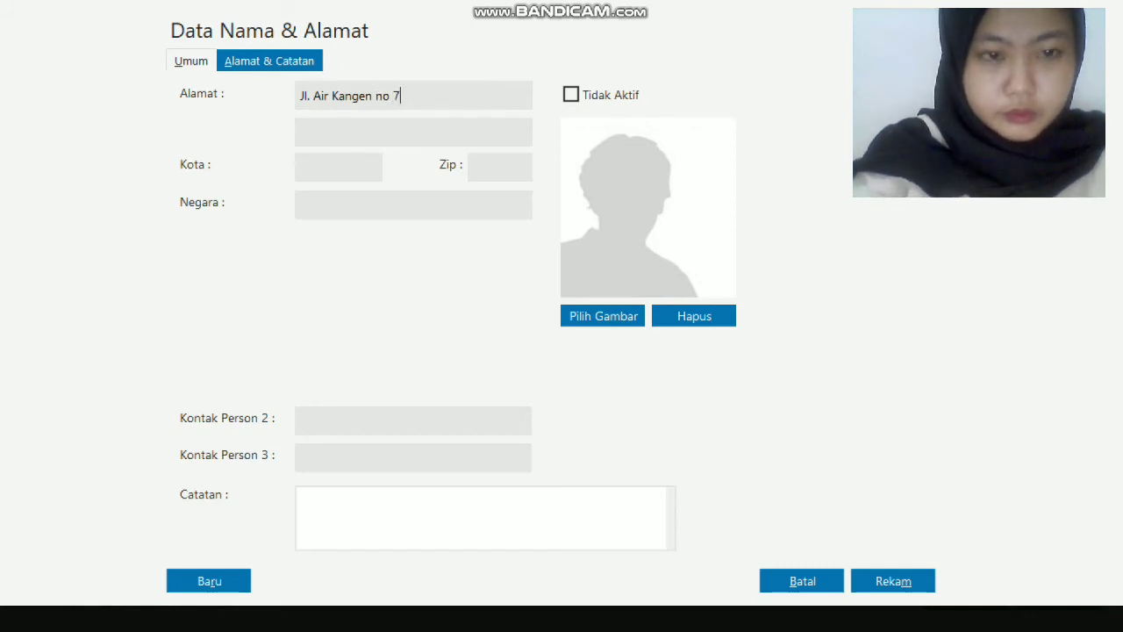
pyautogui.click(317, 164)
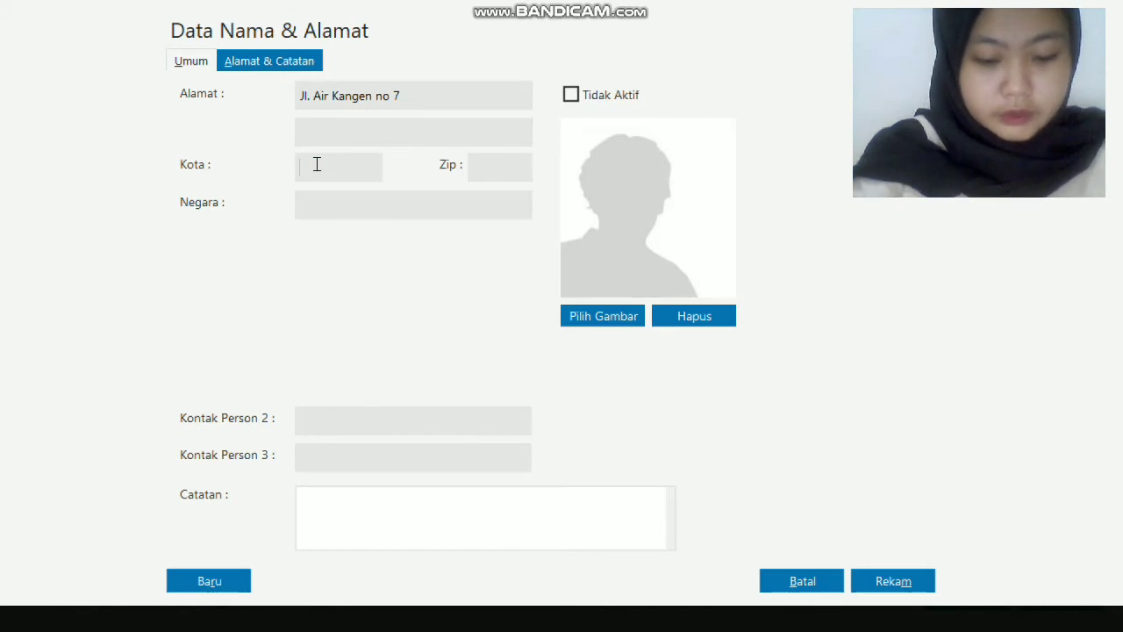
pyautogui.write('rta')
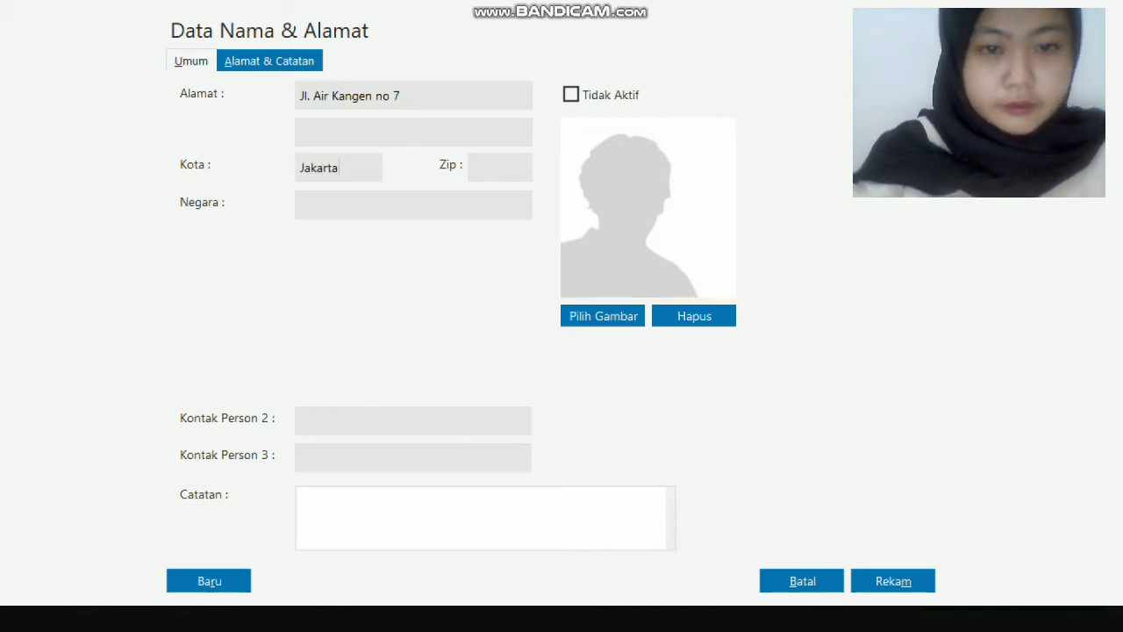
pyautogui.click(479, 166)
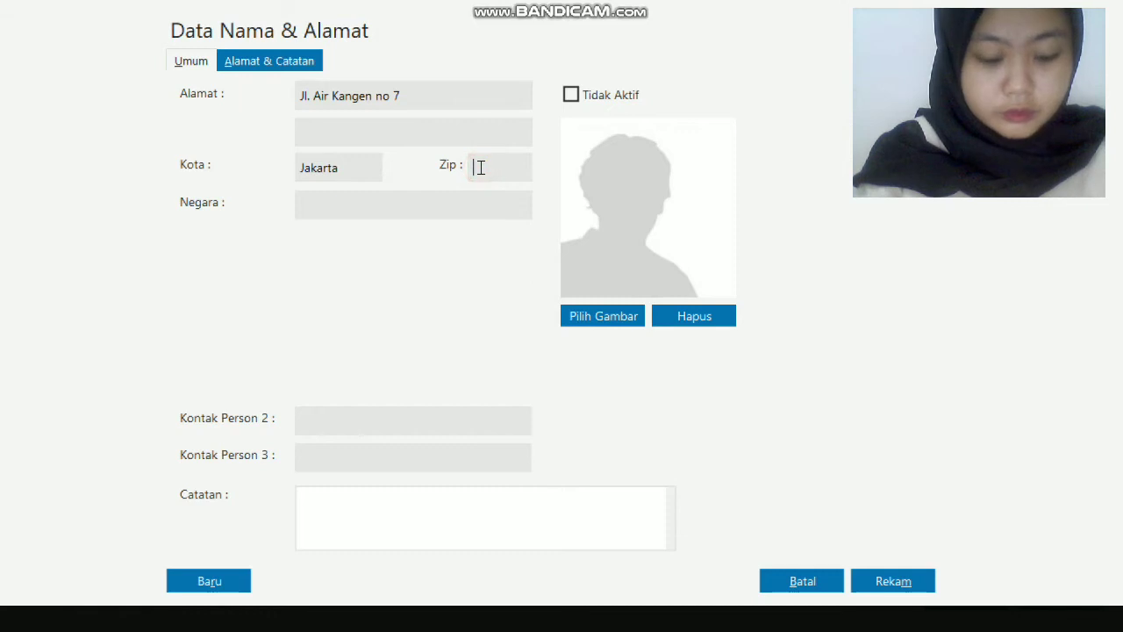
pyautogui.write('1111')
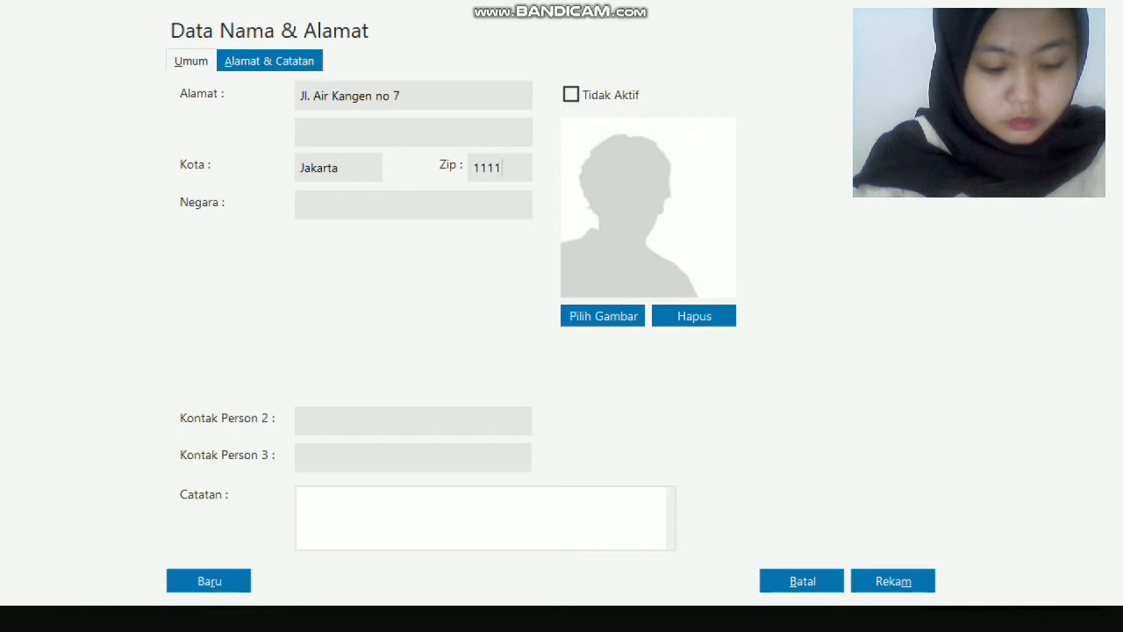
pyautogui.write('4')
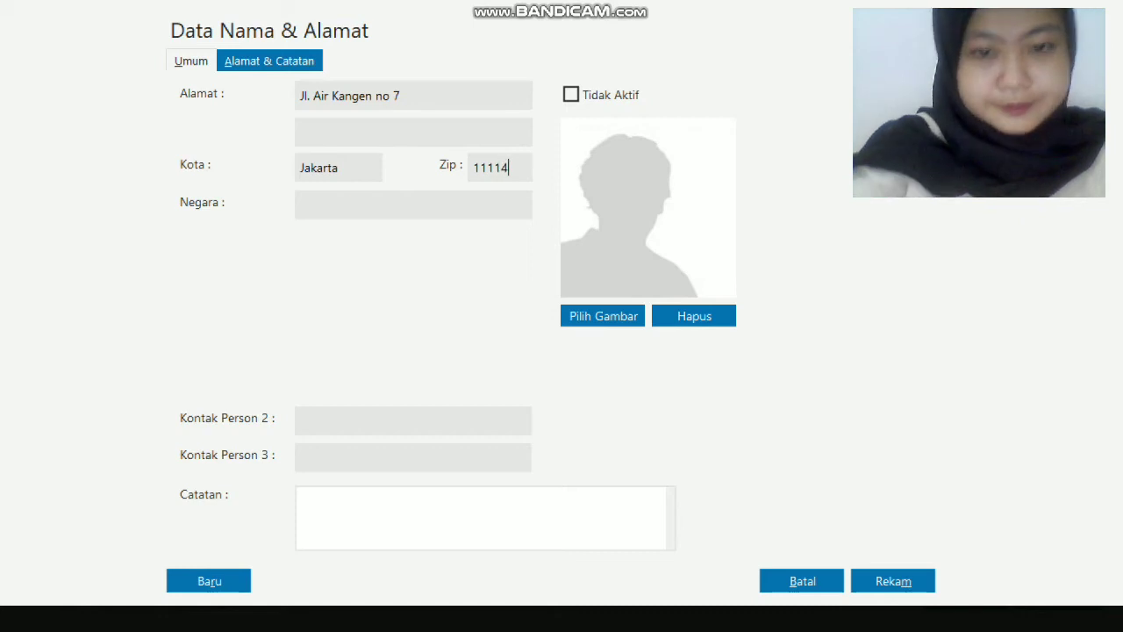
pyautogui.click(910, 573)
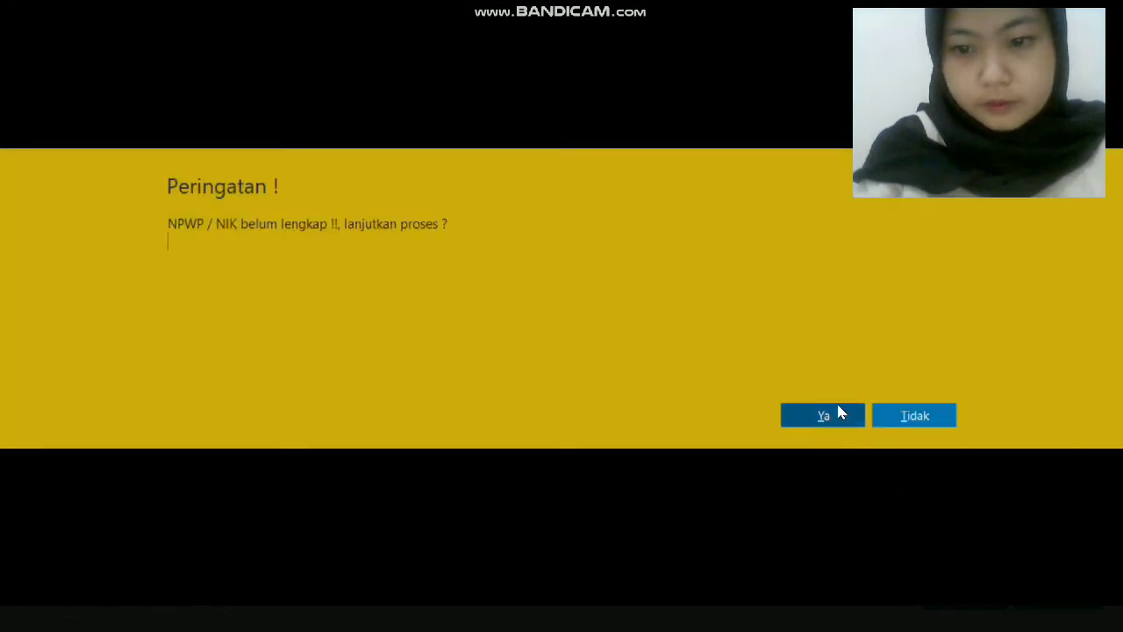
# Confirm the save warning, start another contact, and show the Tipe choices.
pyautogui.click(838, 412)
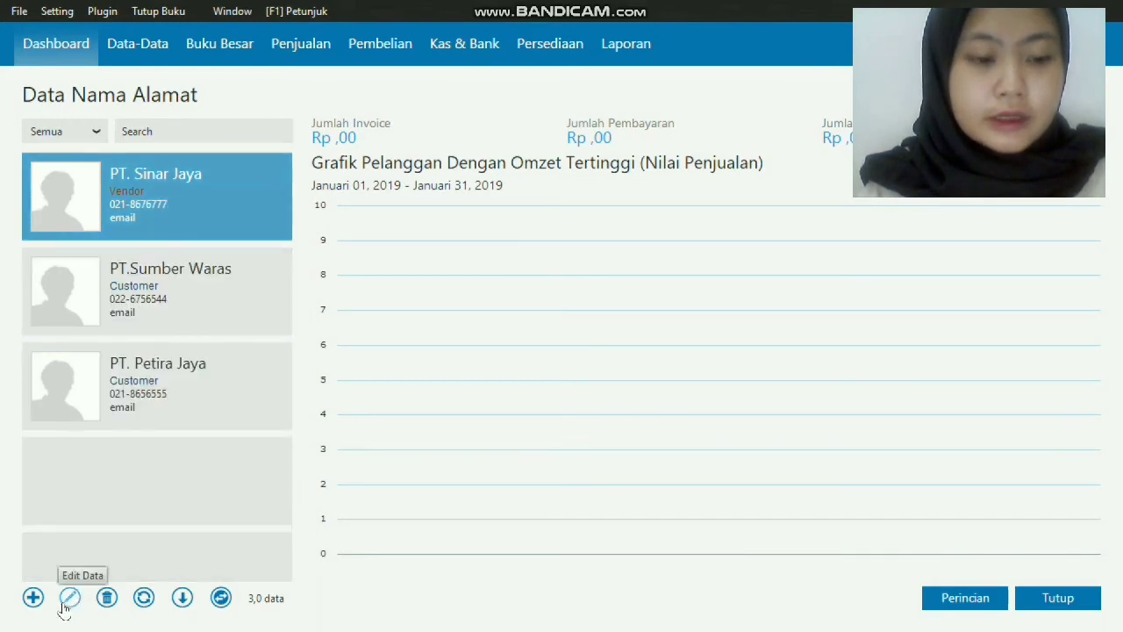
pyautogui.click(34, 599)
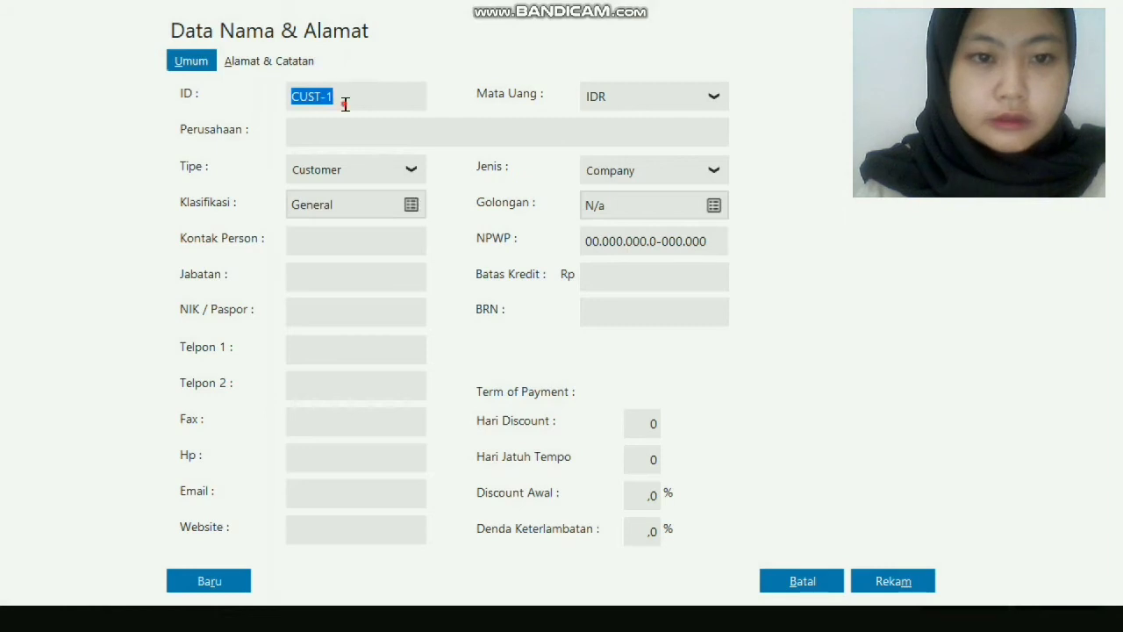
pyautogui.click(344, 104)
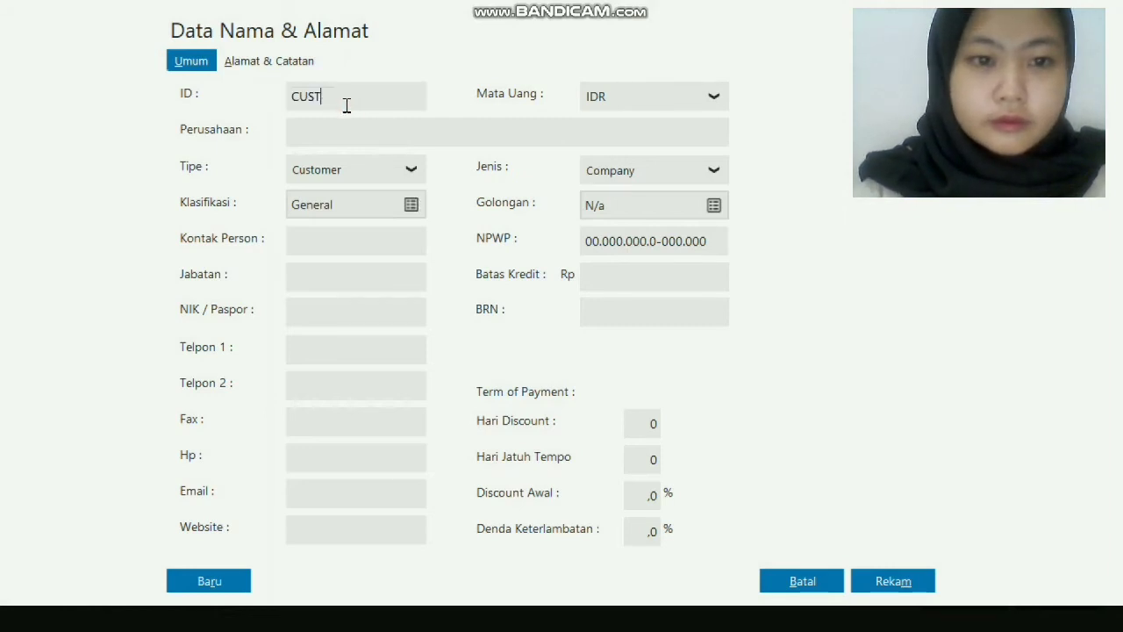
pyautogui.click(406, 167)
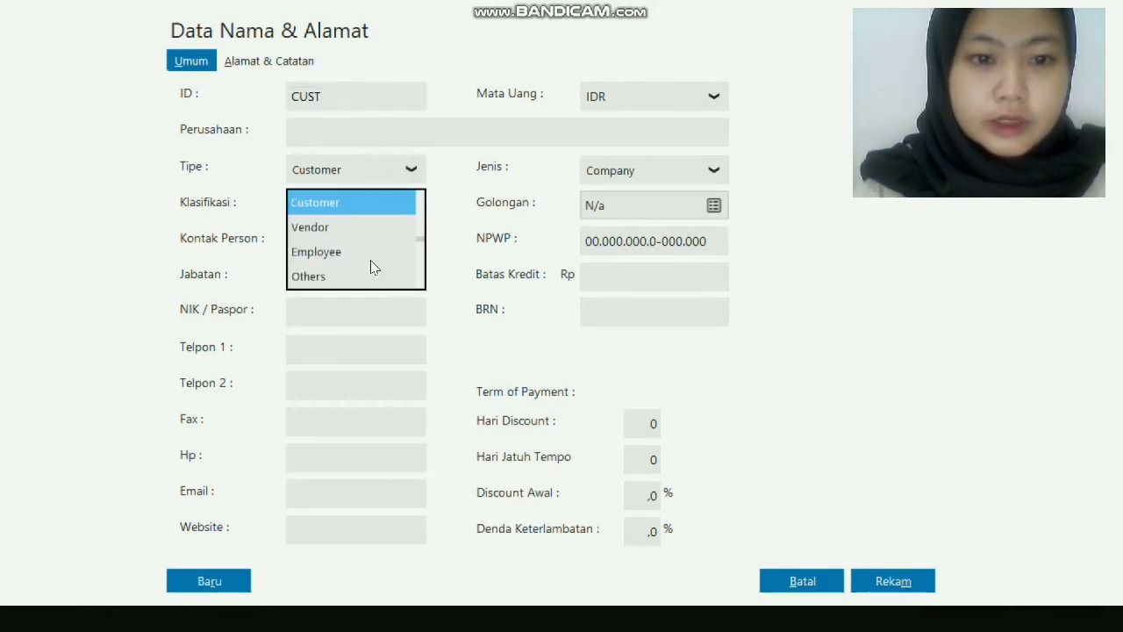
# Make the new contact an Employee with ID KA-001.
pyautogui.click(368, 253)
pyautogui.doubleClick(337, 98)
pyautogui.press('BackSpace')
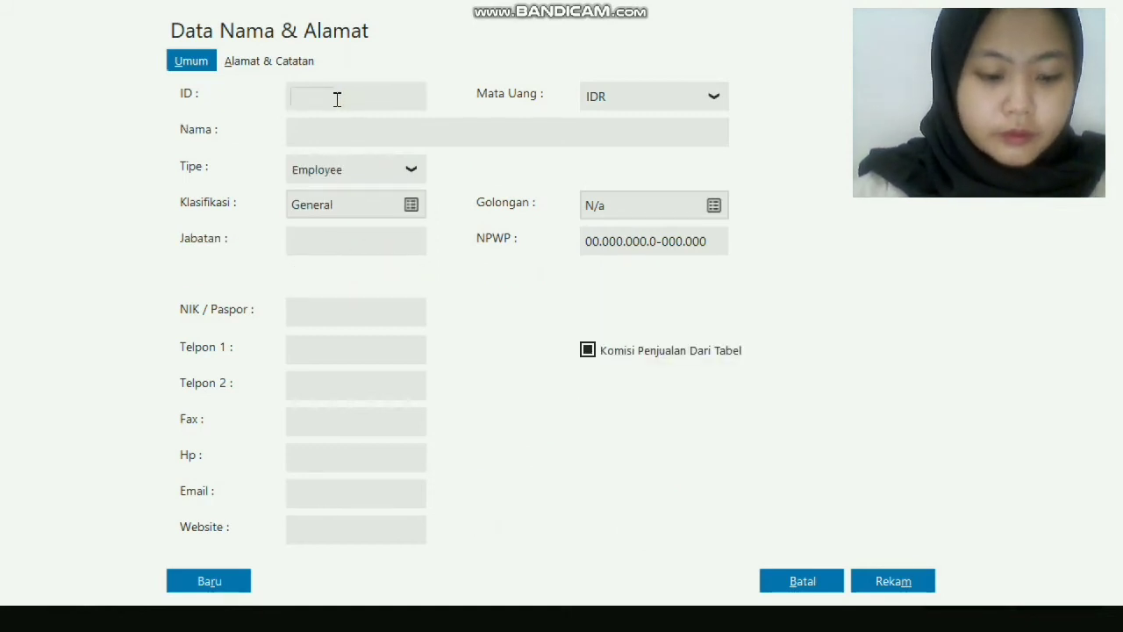
pyautogui.write('k')
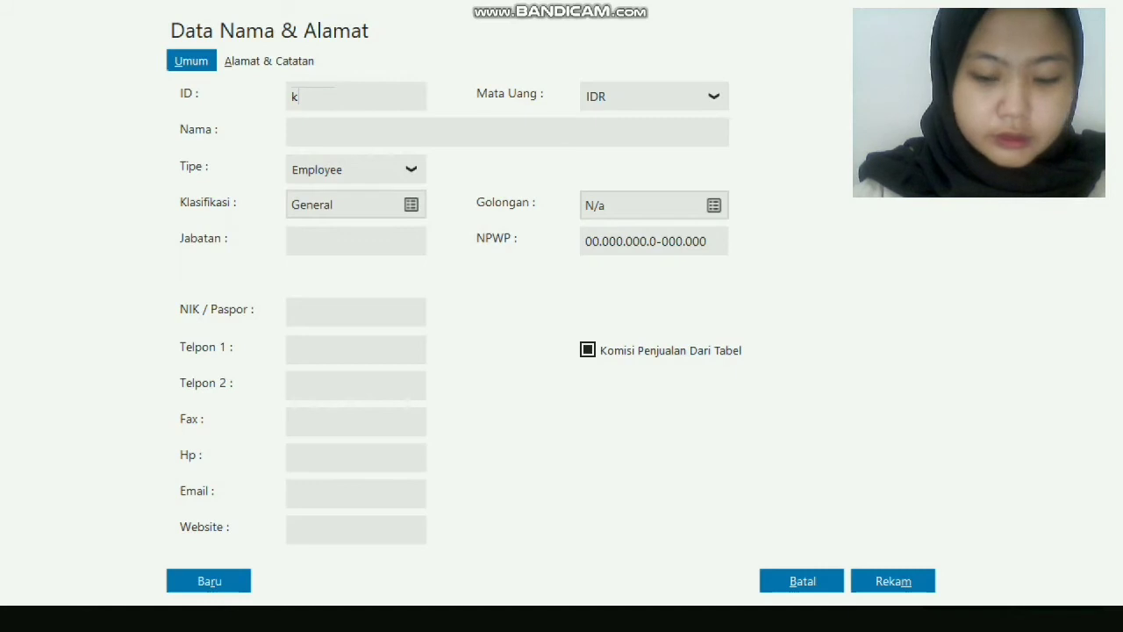
pyautogui.press('capslock')
pyautogui.press('BackSpace')
pyautogui.write('KA')
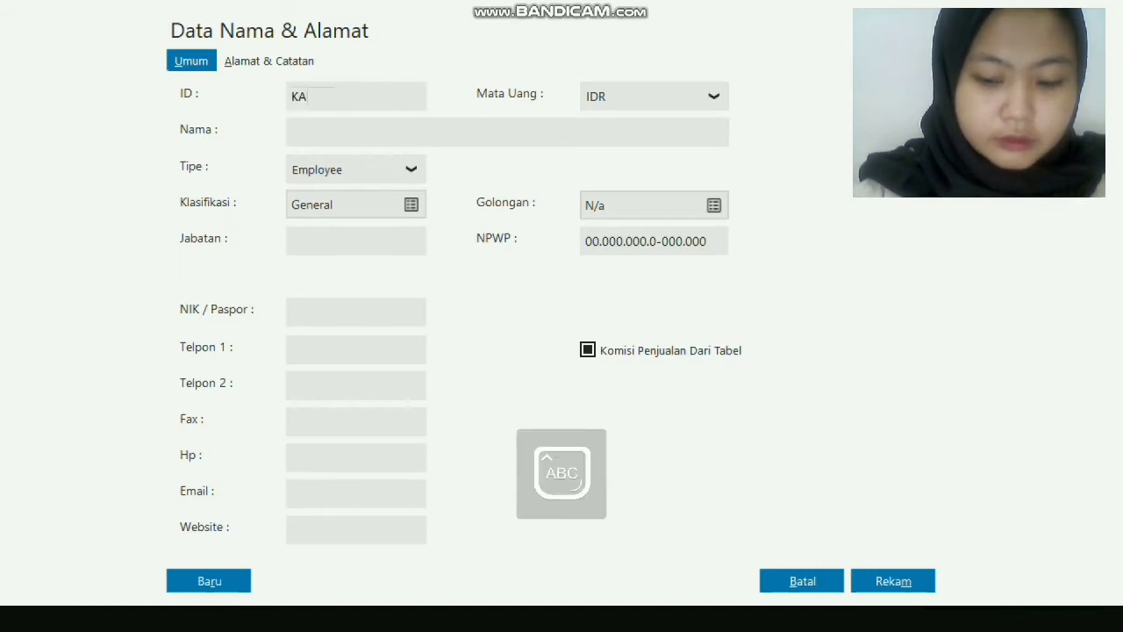
pyautogui.write('-001')
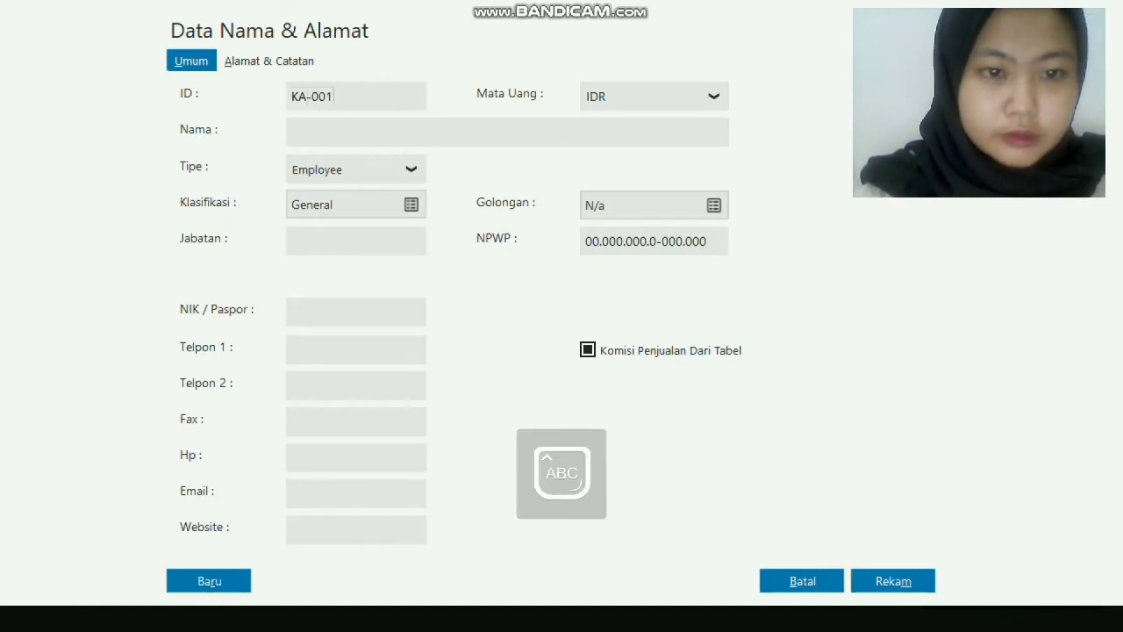
# Enter the employee's full name and first phone number.
pyautogui.click(309, 134)
pyautogui.press('capslock')
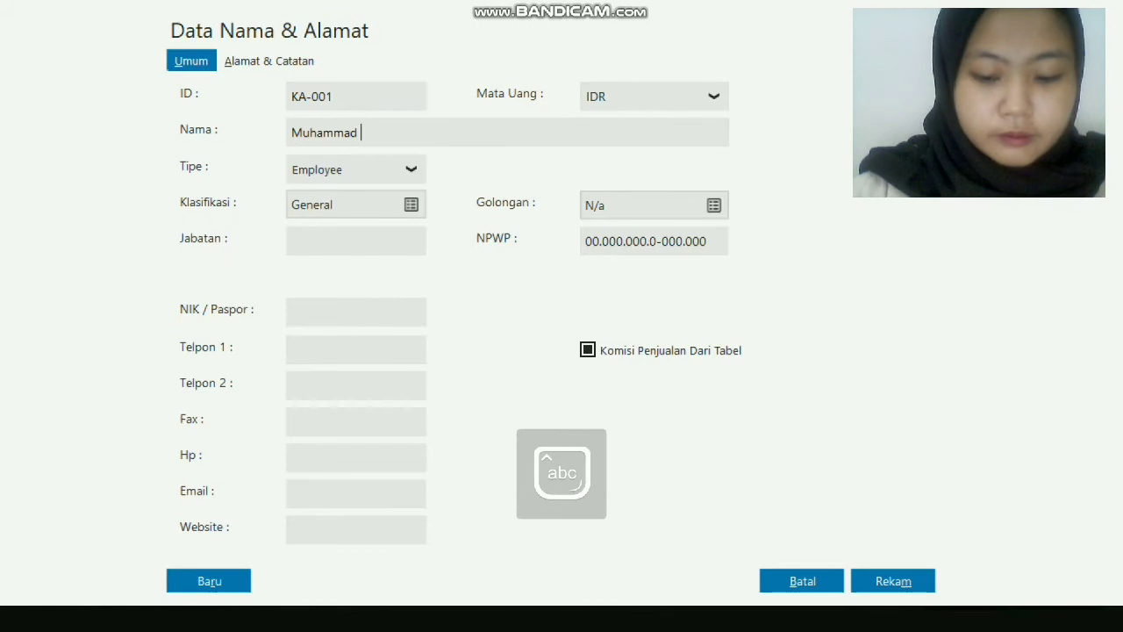
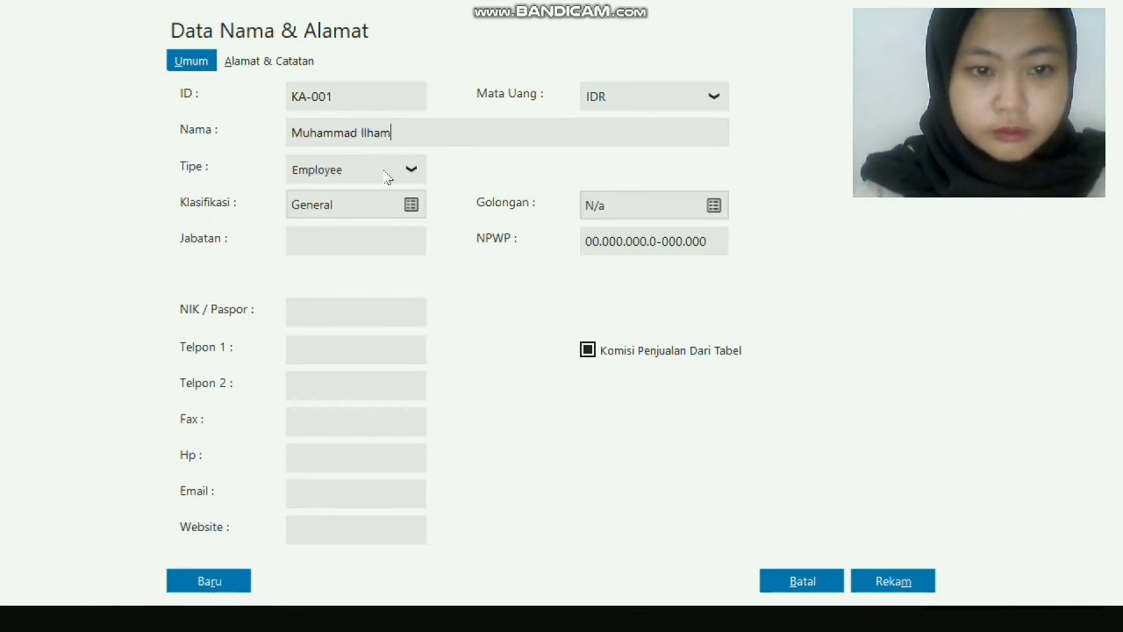
pyautogui.click(320, 351)
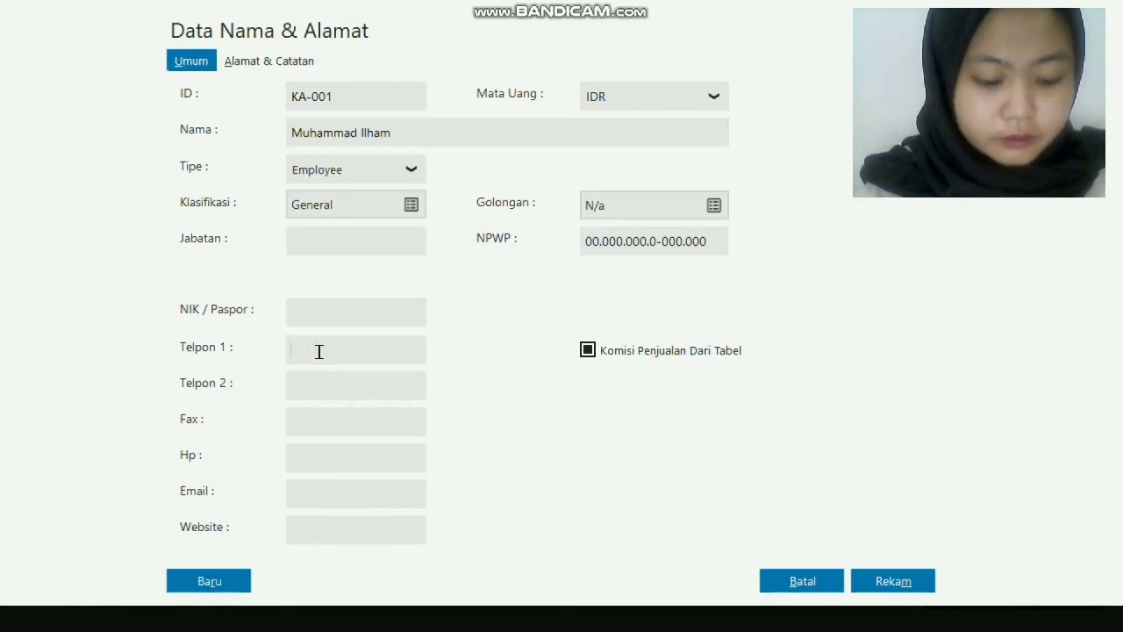
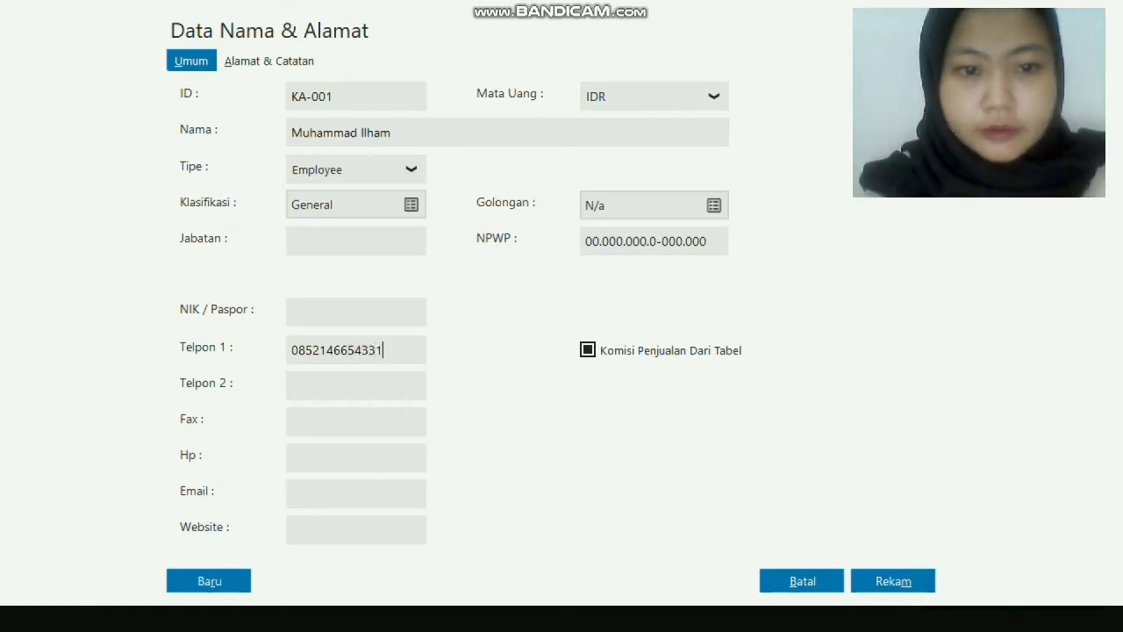
pyautogui.click(251, 65)
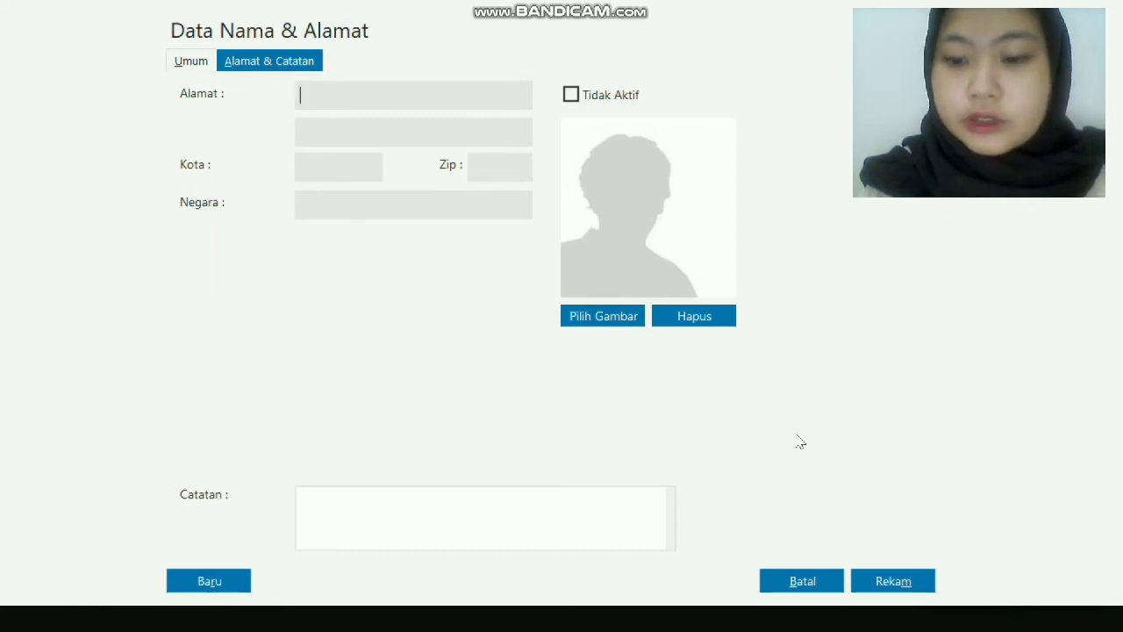
# Save the employee contact, confirming the Peringatan warning.
pyautogui.click(901, 586)
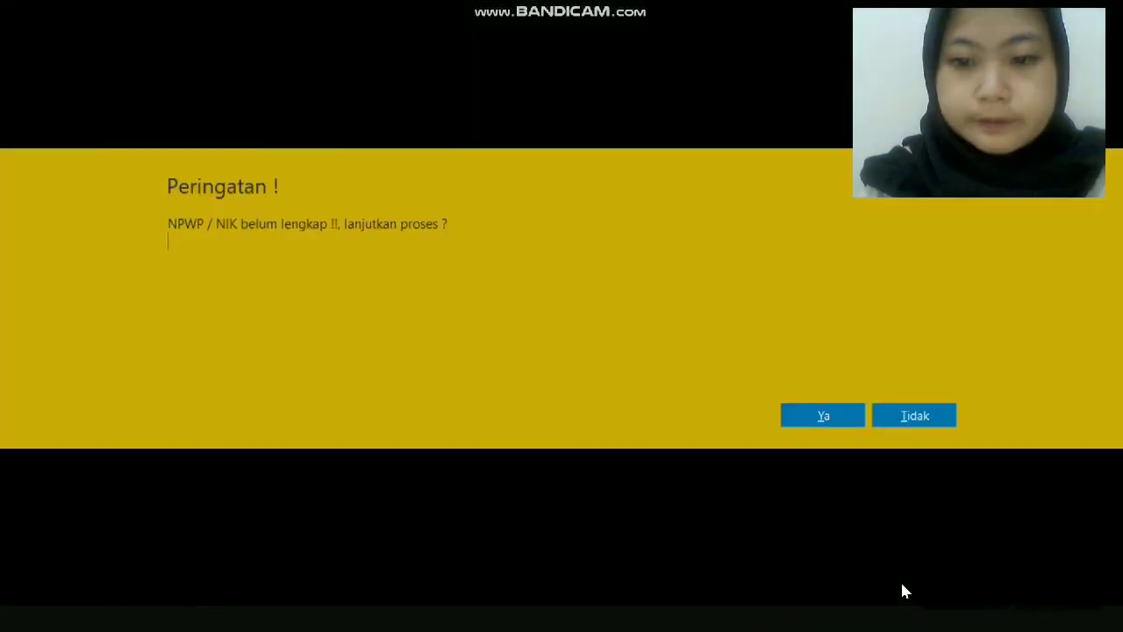
pyautogui.click(825, 418)
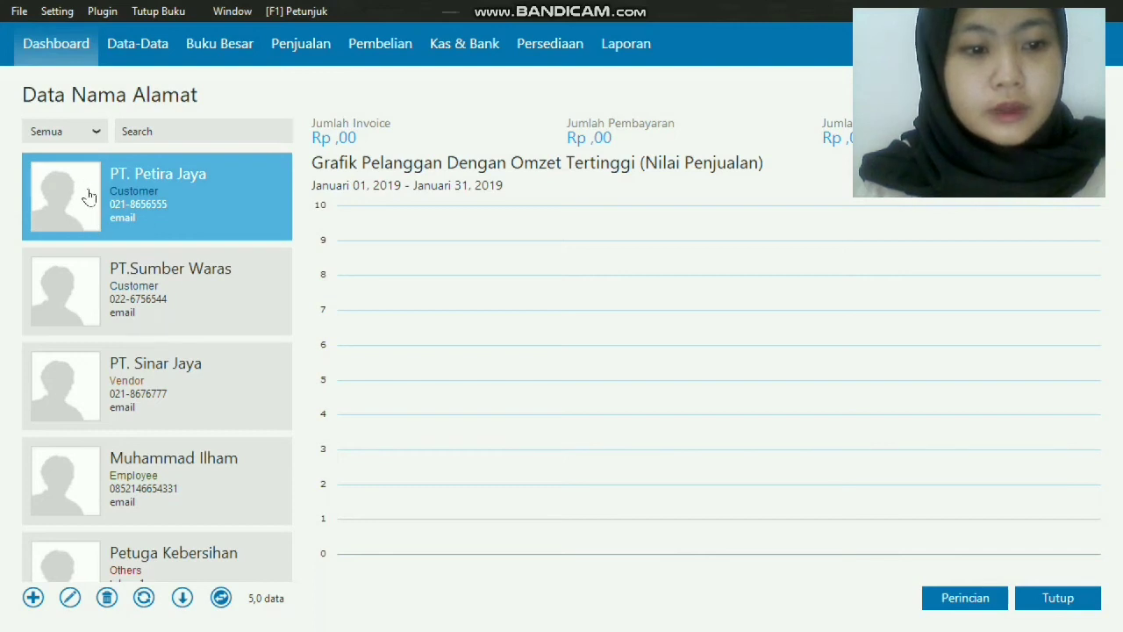
# Review the PT. Sinar Jaya and new employee contact cards, scrolling through the list.
pyautogui.click(132, 355)
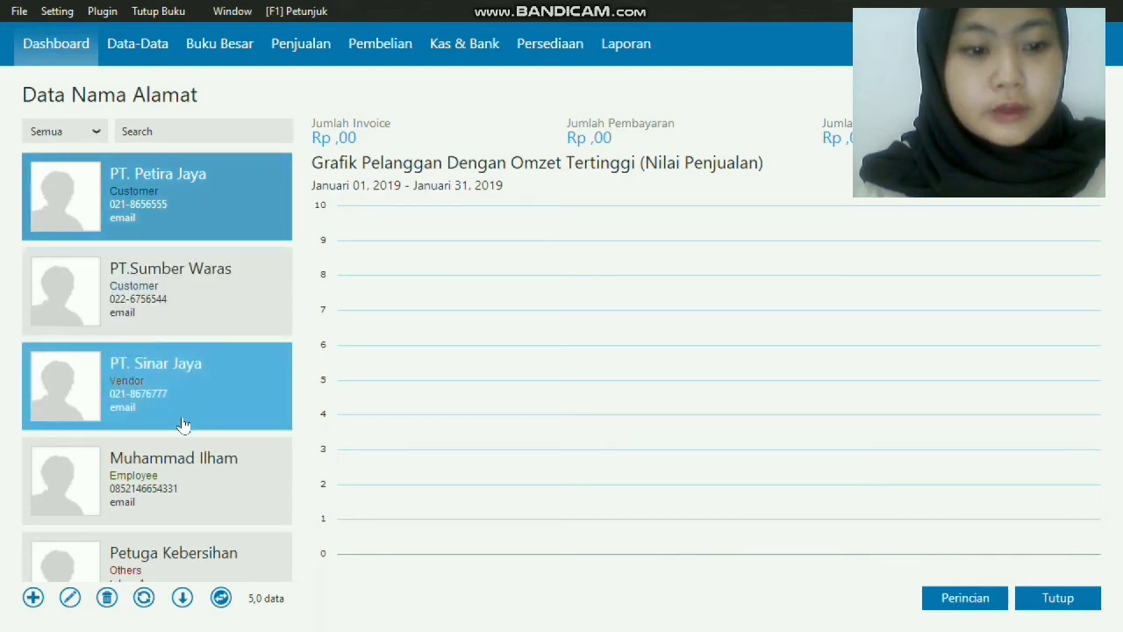
pyautogui.click(167, 447)
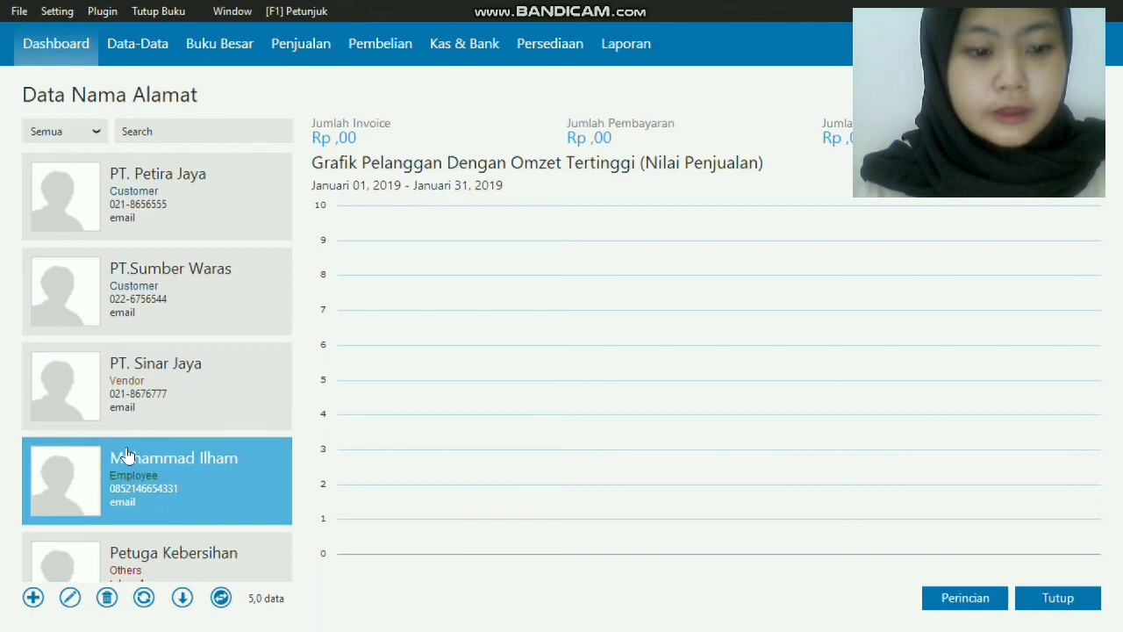
pyautogui.scroll(-1, 133, 567)
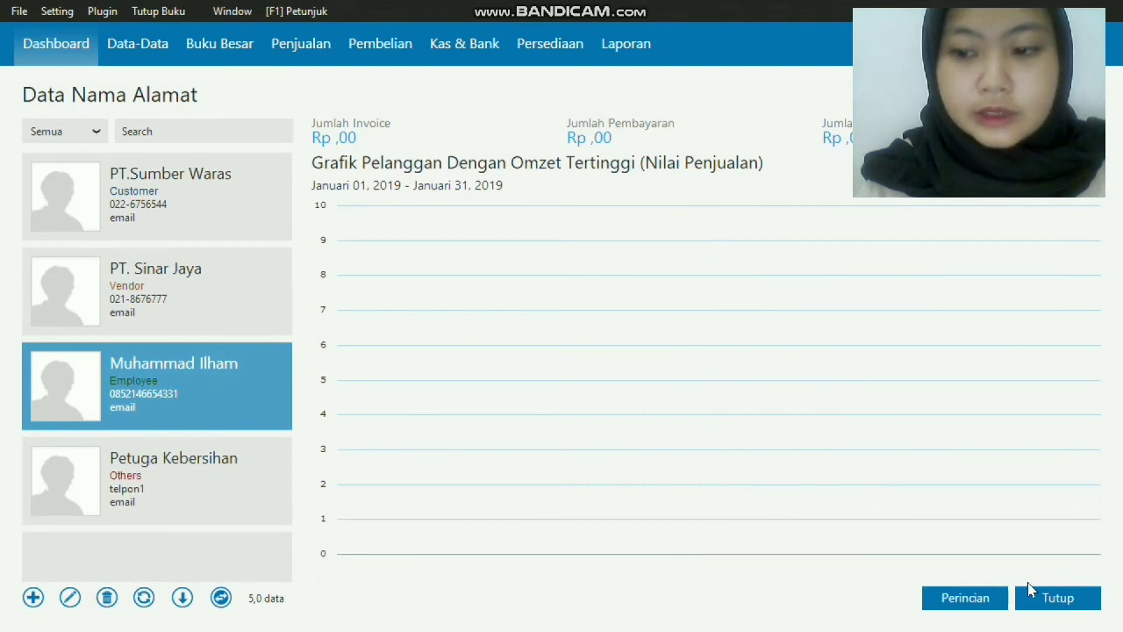
# Close the contact list, open Data Mata Uang, and edit the IDR (Default) currency.
pyautogui.click(1053, 600)
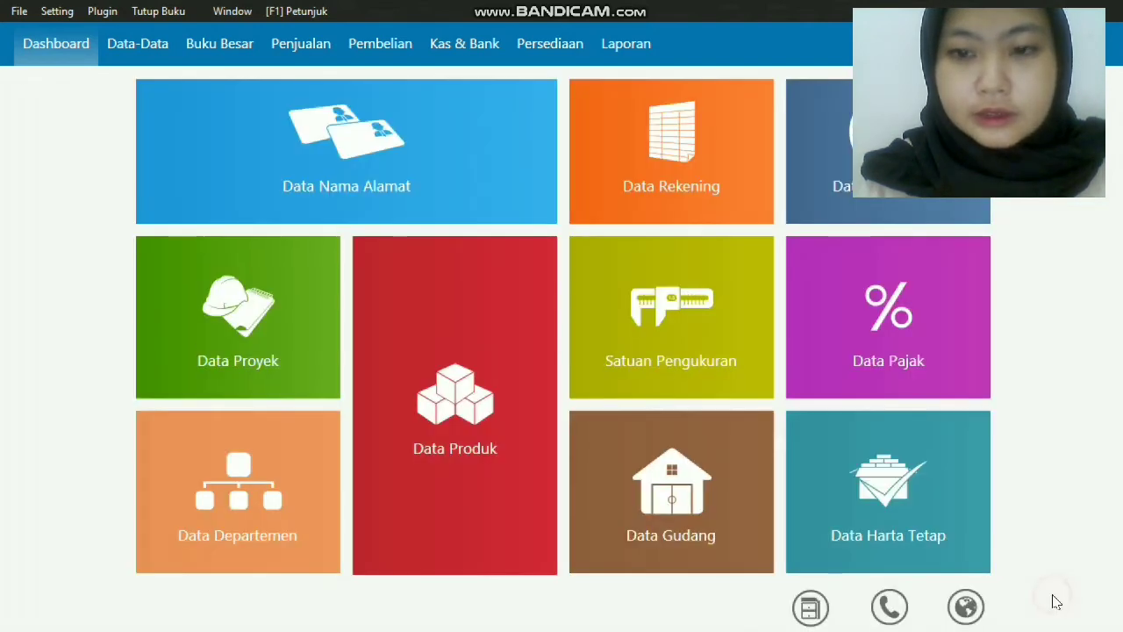
pyautogui.moveTo(948, 210)
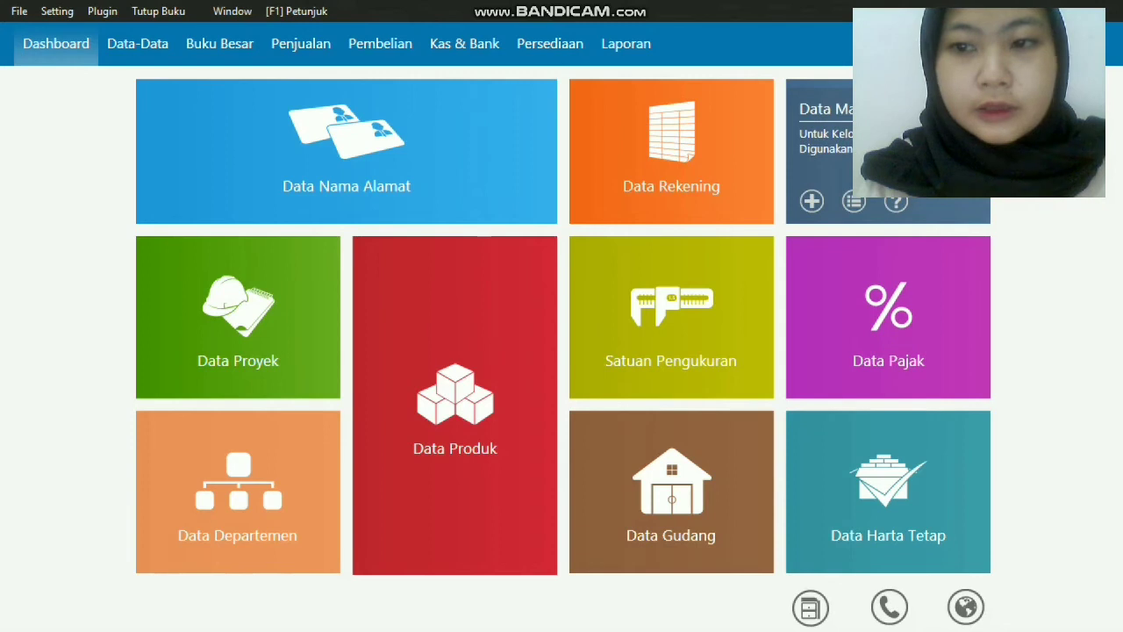
pyautogui.click(877, 178)
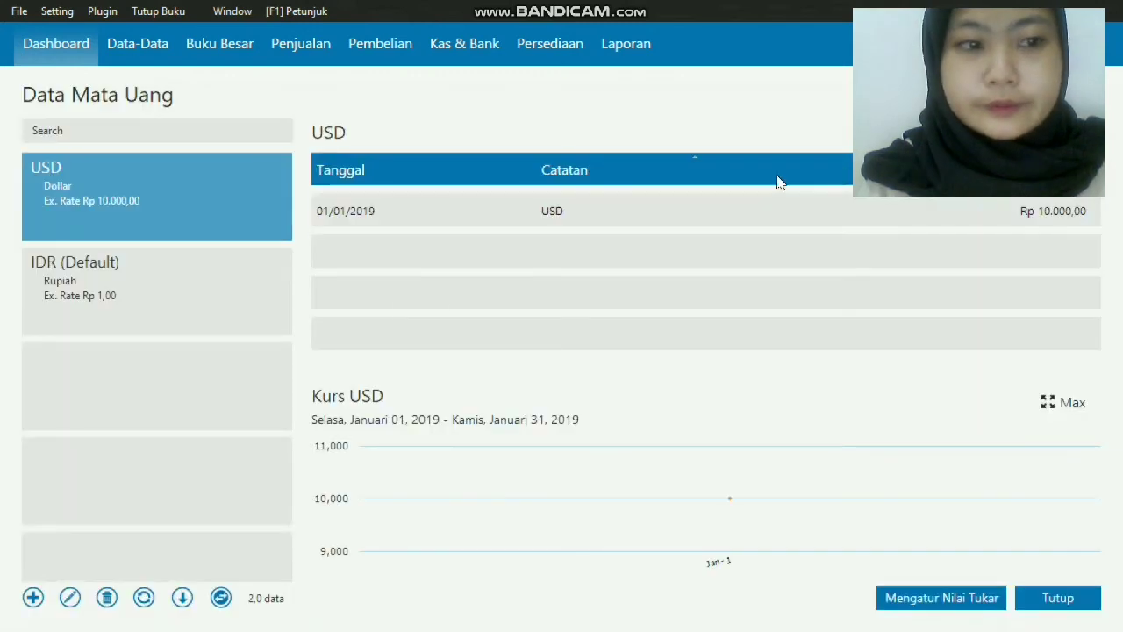
pyautogui.click(225, 329)
pyautogui.click(224, 329)
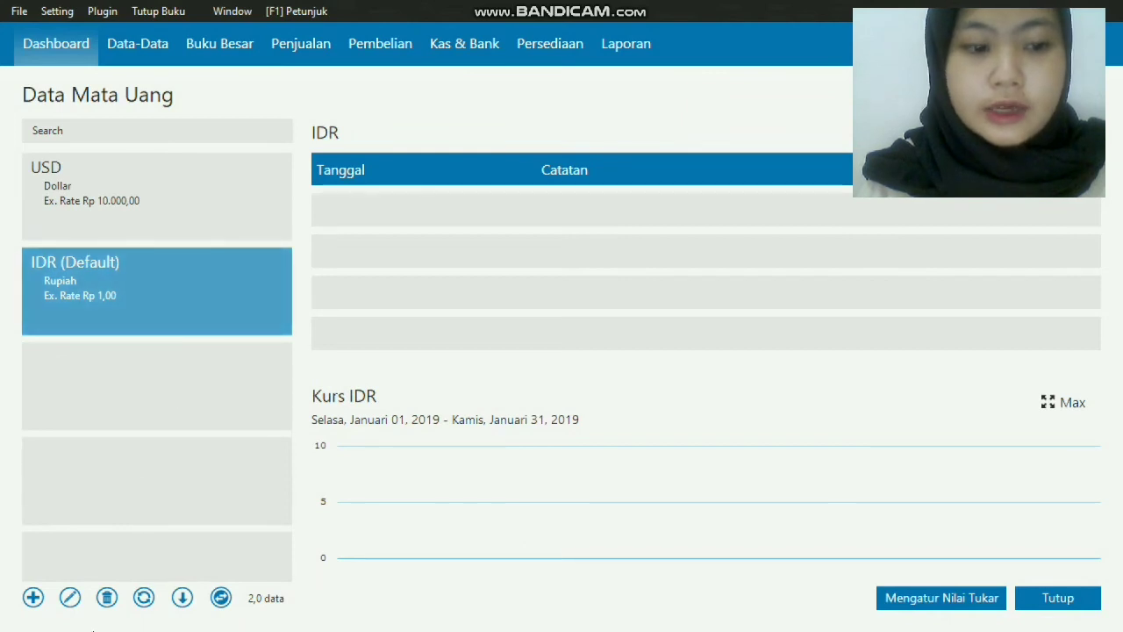
pyautogui.click(73, 597)
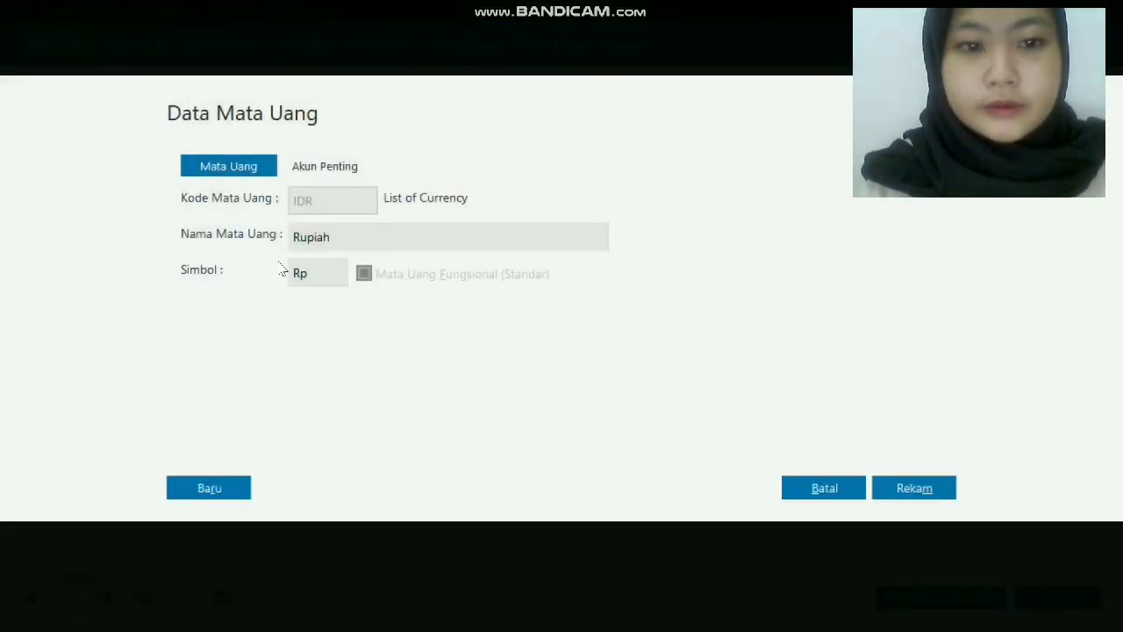
# Check IDR's key accounts (e.g. Piutang Usaha 130000010), save, and close the currency list.
pyautogui.click(323, 172)
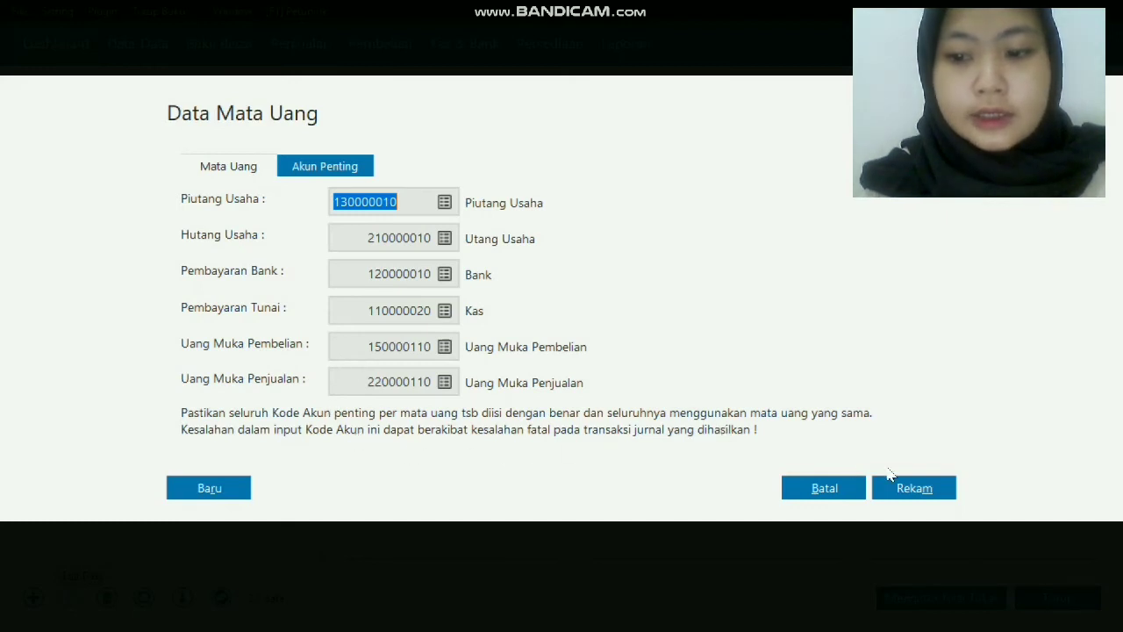
pyautogui.click(909, 488)
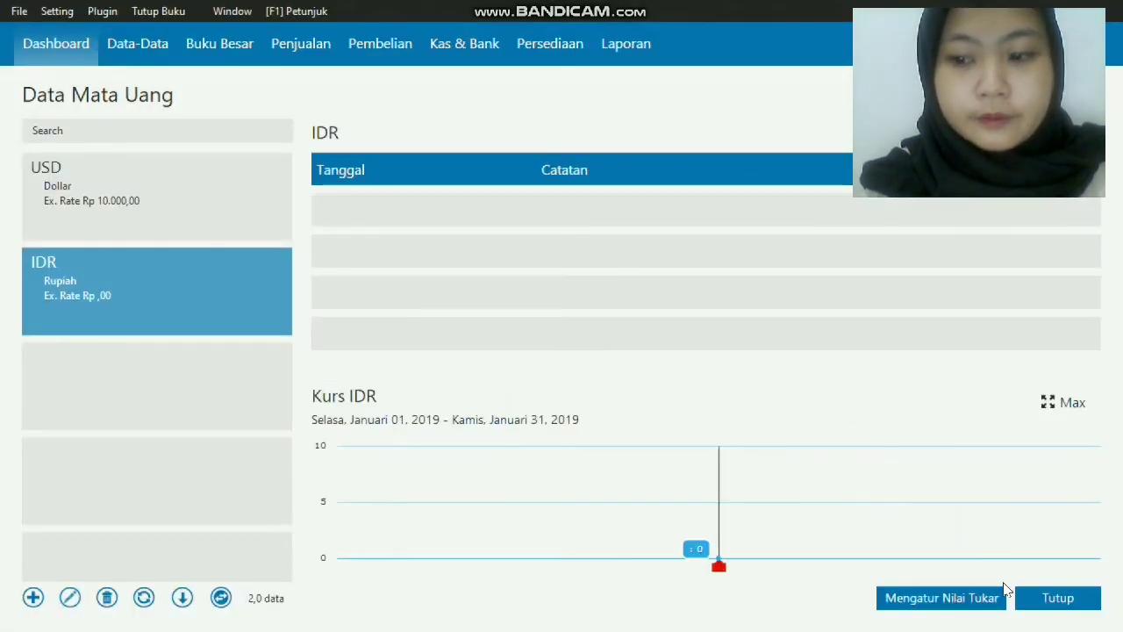
pyautogui.click(1036, 604)
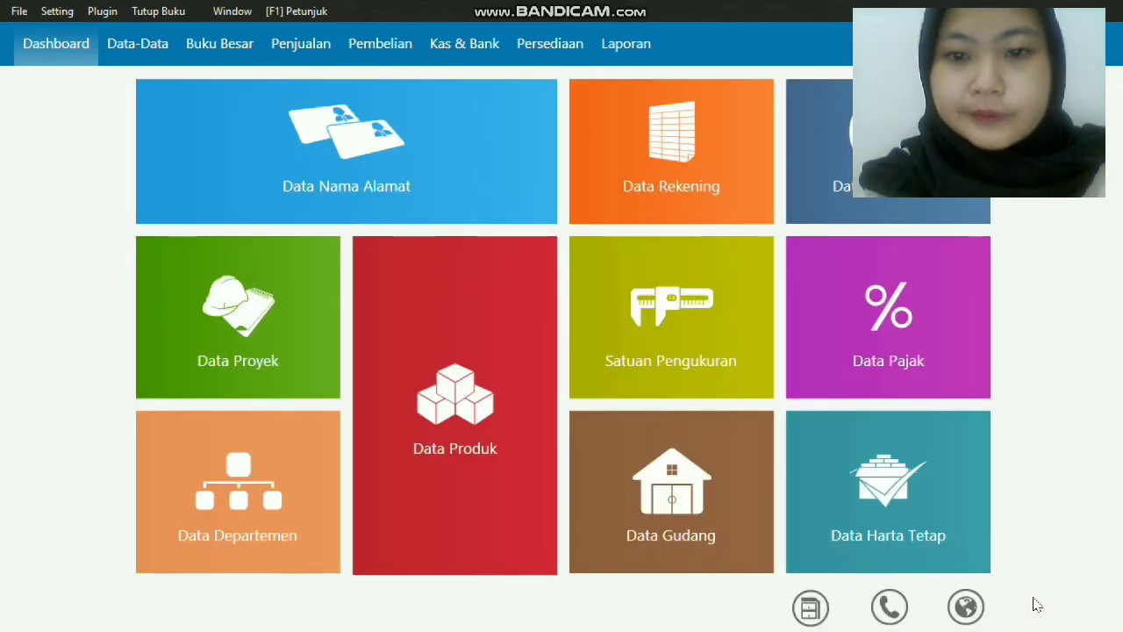
# In the chart of accounts, add a new account classified as Biaya Dibayar Dimuka.
pyautogui.click(699, 154)
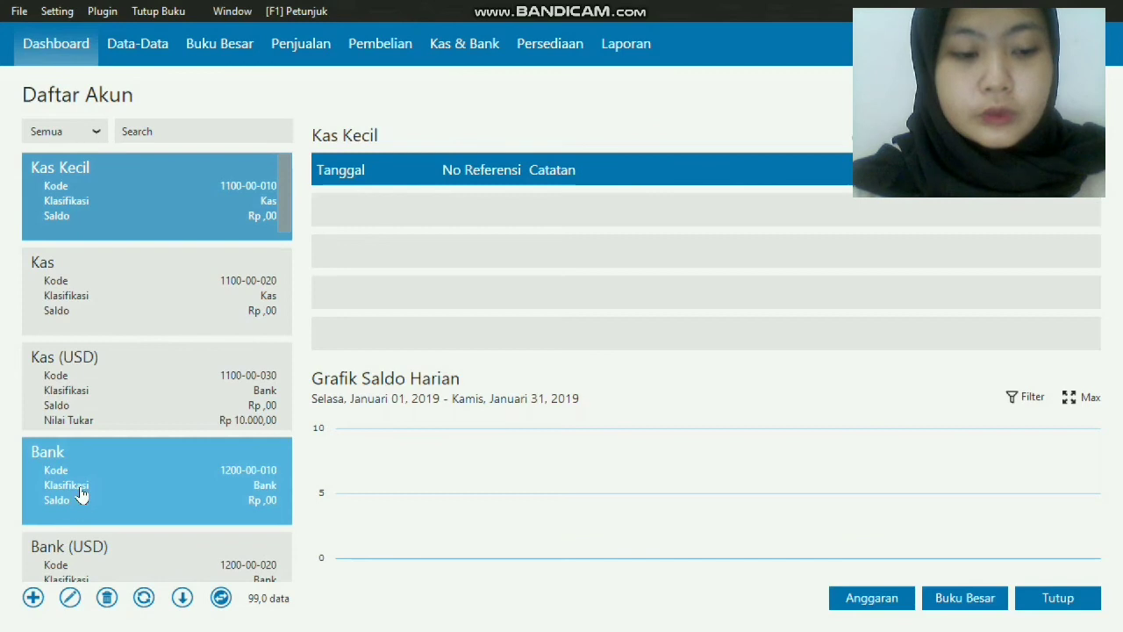
pyautogui.click(32, 597)
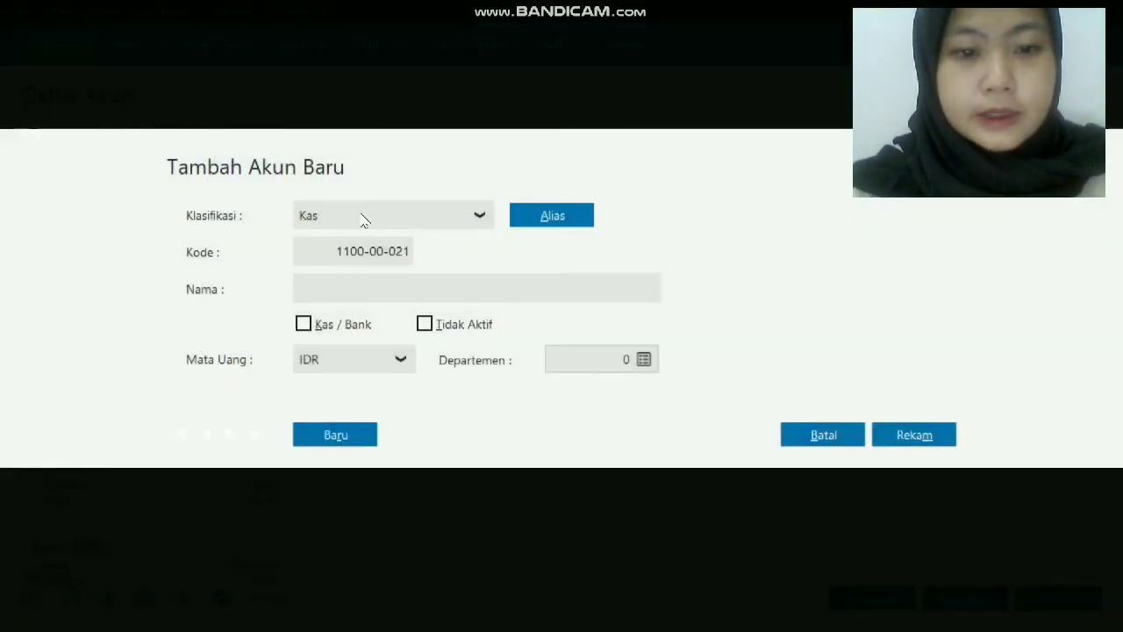
pyautogui.click(481, 215)
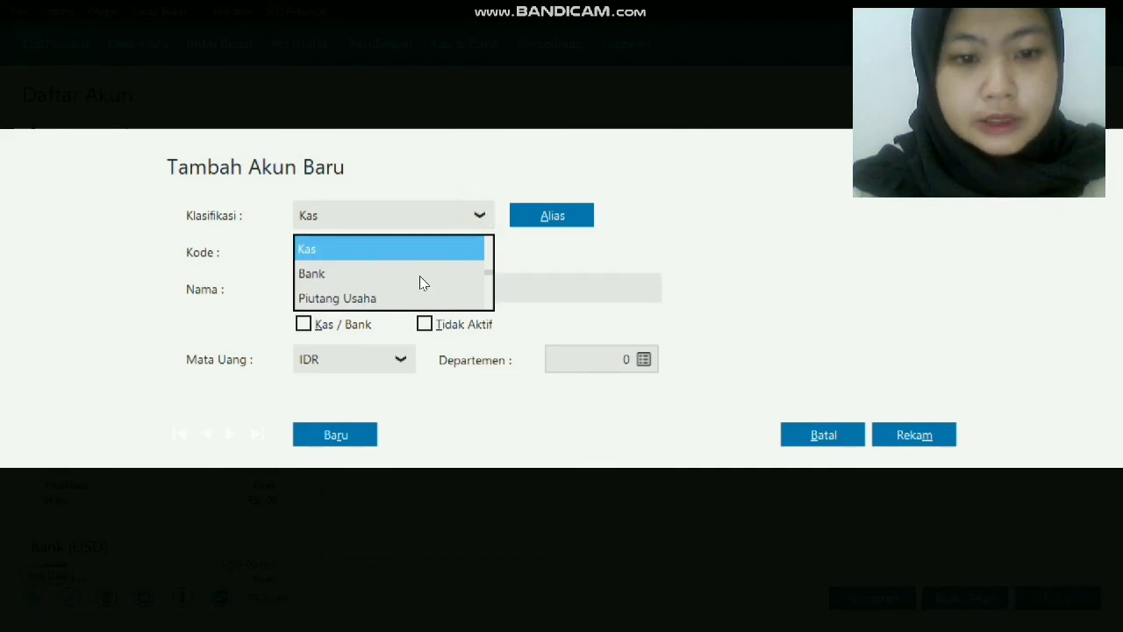
pyautogui.scroll(-10, 420, 275)
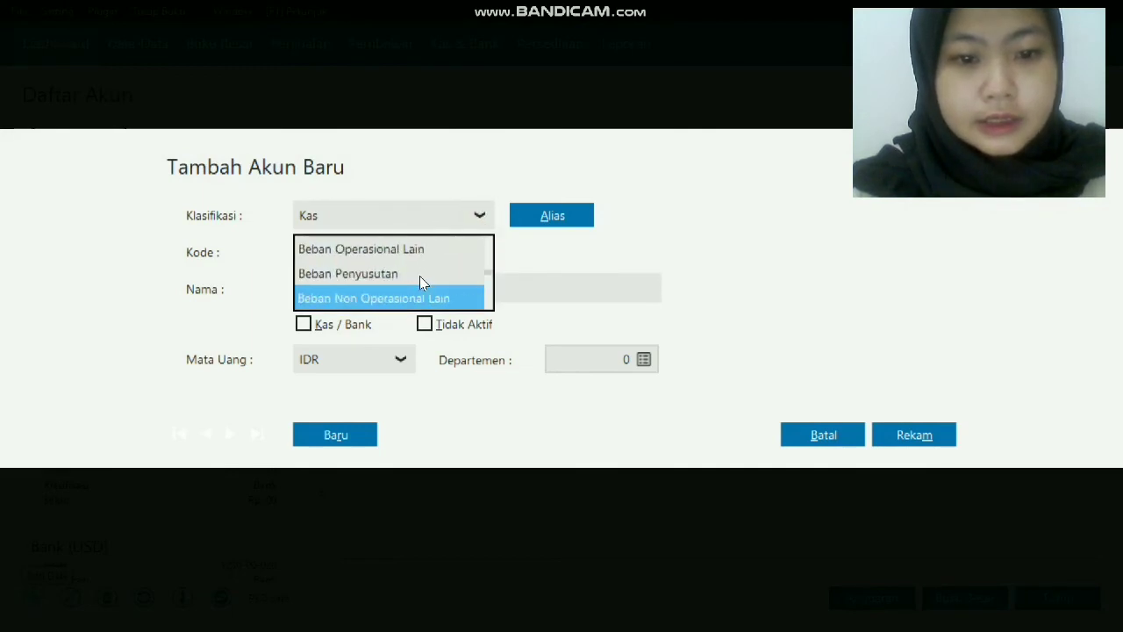
pyautogui.press('Up')
pyautogui.press('Up')
pyautogui.press('Up')
pyautogui.press('Up')
pyautogui.press('Up')
pyautogui.press('Up')
pyautogui.press('Up')
pyautogui.press('Up')
pyautogui.press('Up')
pyautogui.press('Up')
pyautogui.press('Up')
pyautogui.press('Up')
pyautogui.press('Up')
pyautogui.press('Up')
pyautogui.press('Up')
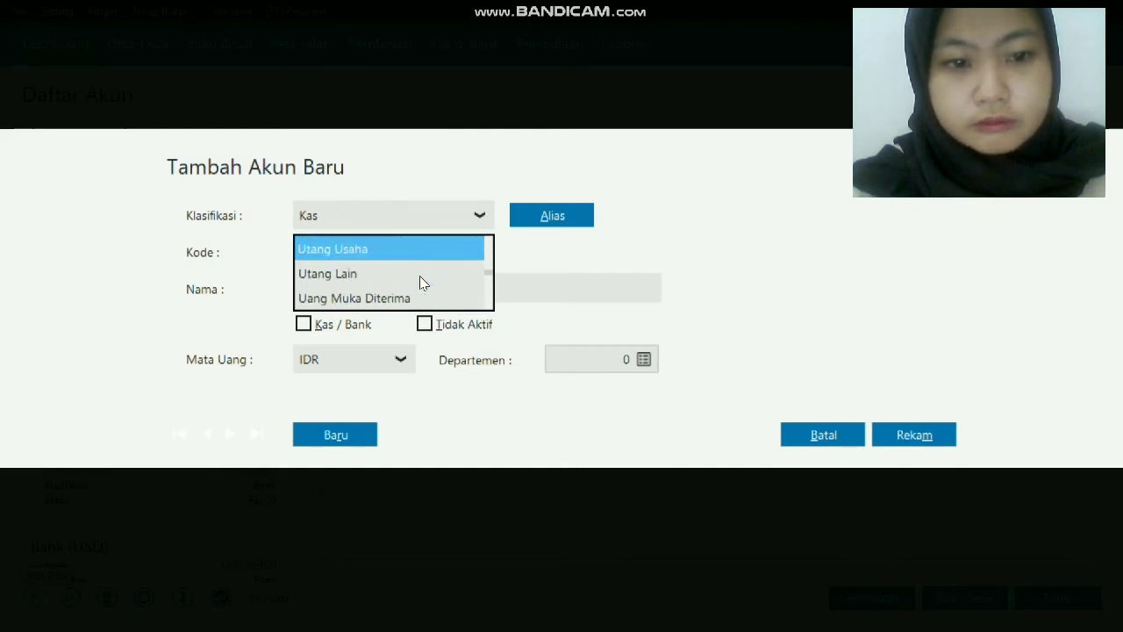
pyautogui.scroll(5, 419, 276)
pyautogui.click(377, 274)
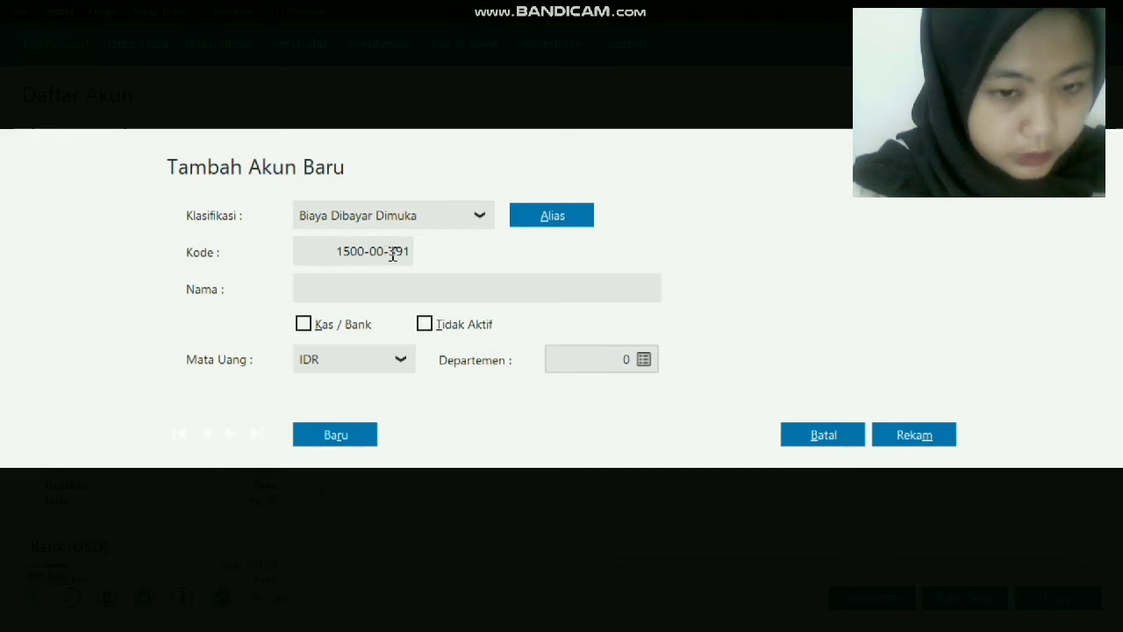
# Give it code 150000021 and name 'sewa dibayar di muka', then save it.
pyautogui.click(403, 253)
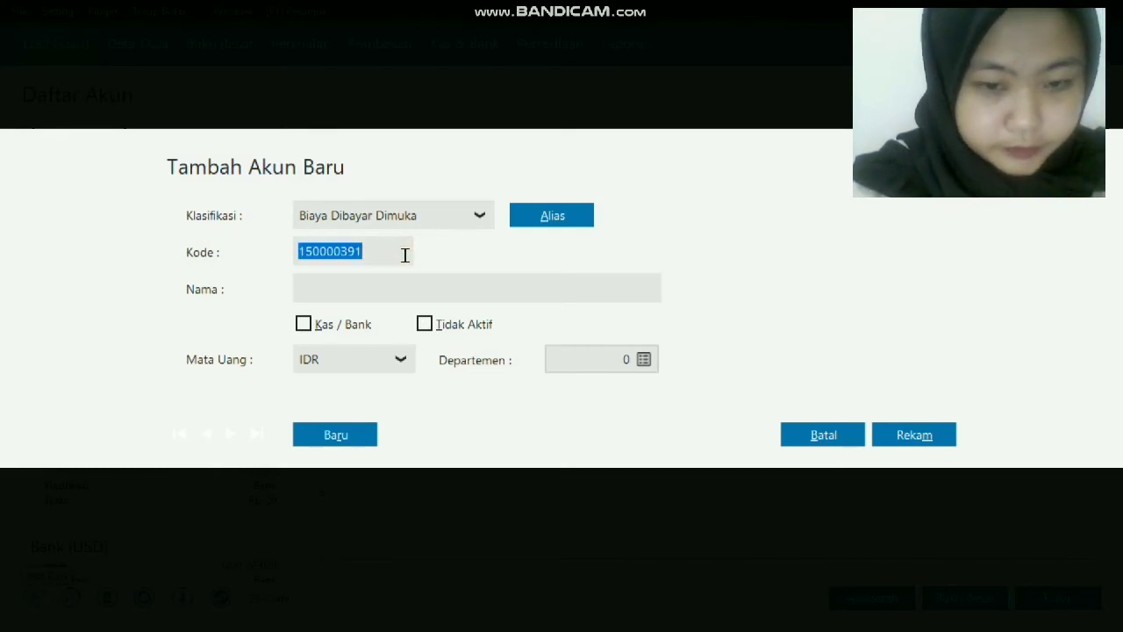
pyautogui.press('BackSpace')
pyautogui.write('1')
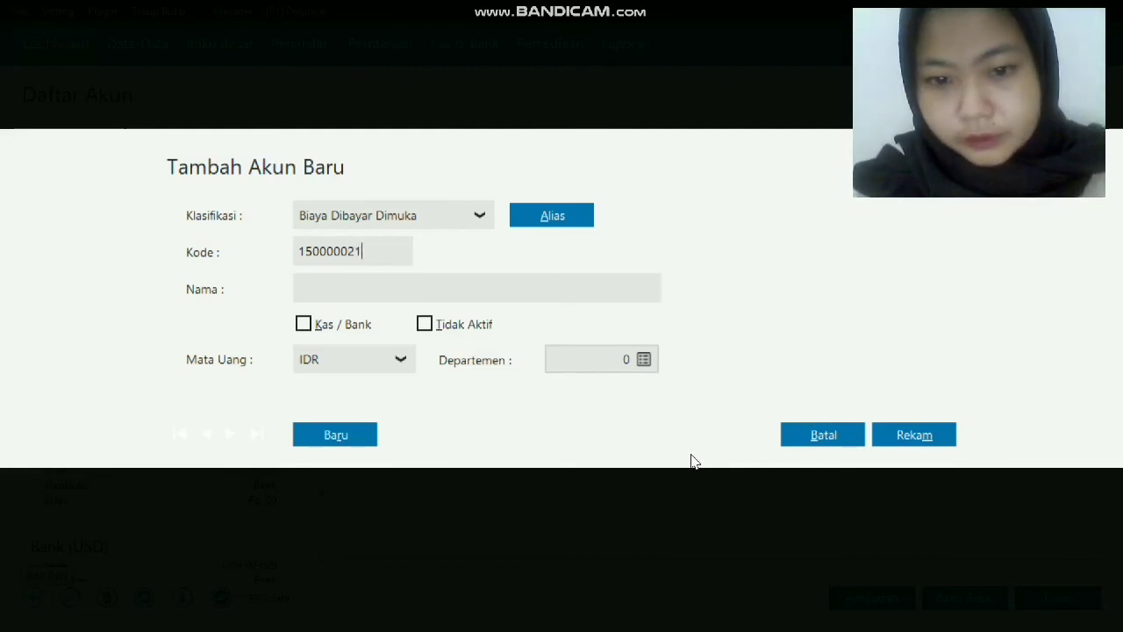
pyautogui.click(657, 423)
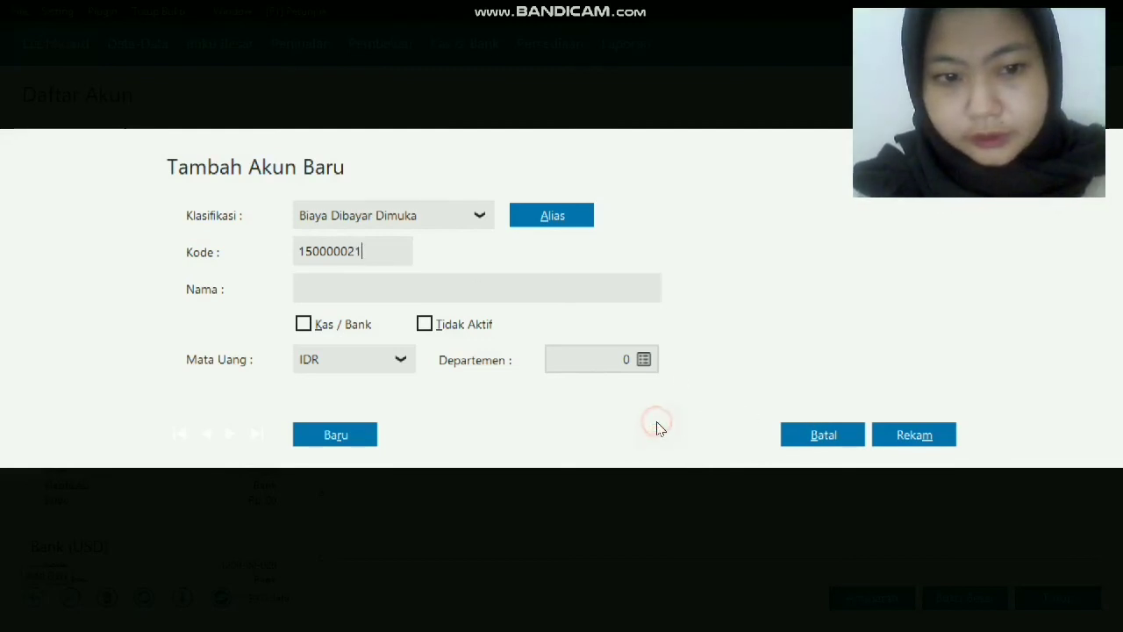
pyautogui.click(576, 284)
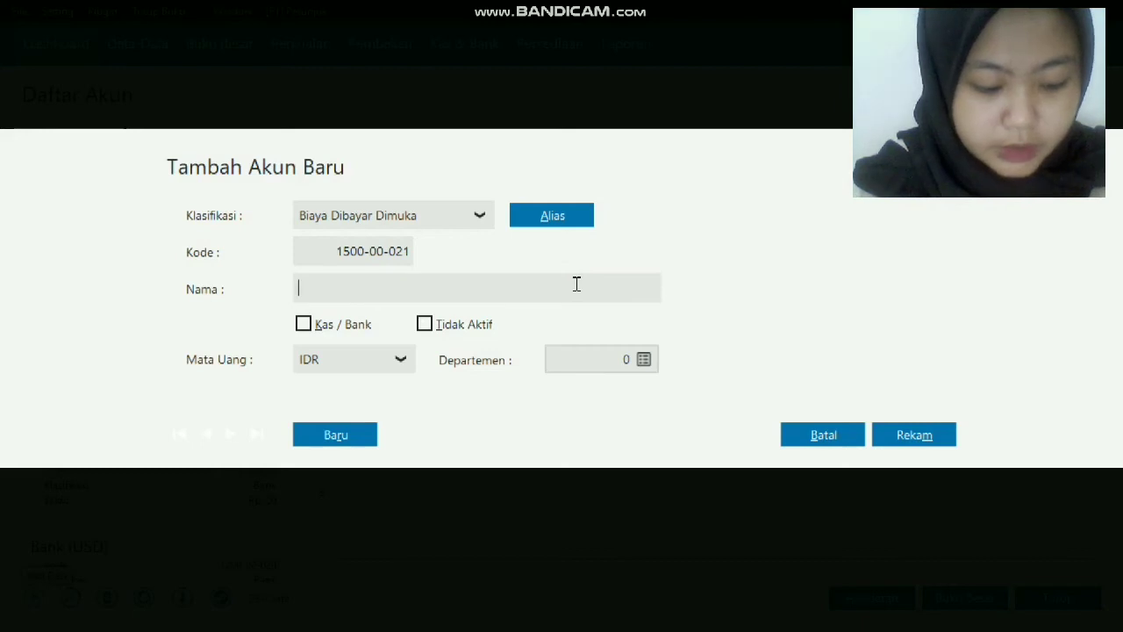
pyautogui.write('sewa dib')
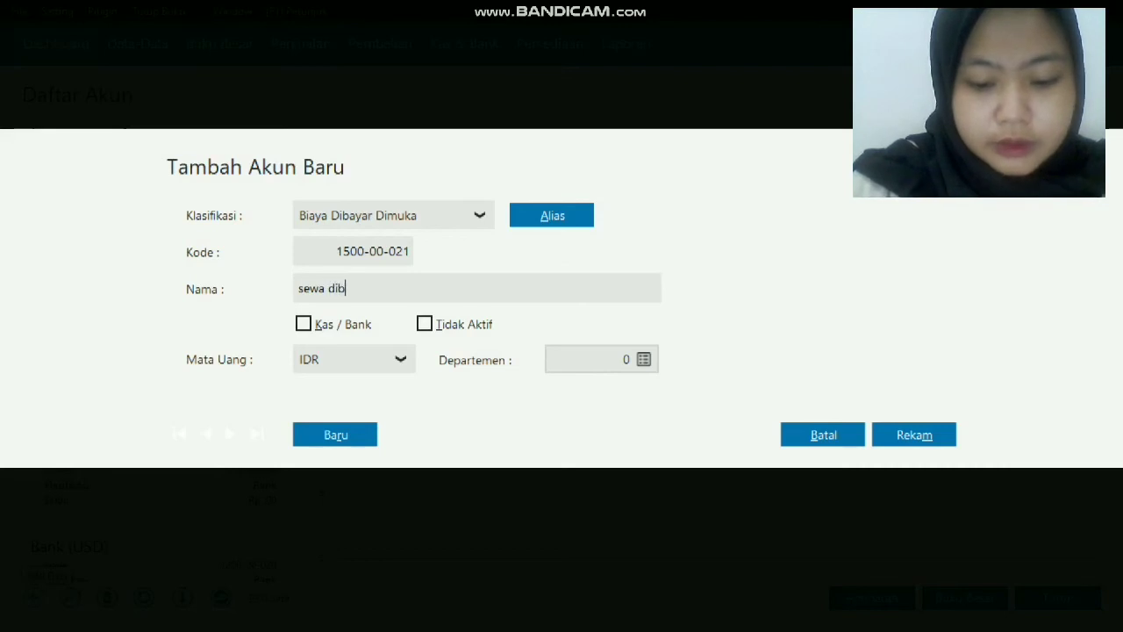
pyautogui.write('ayar ')
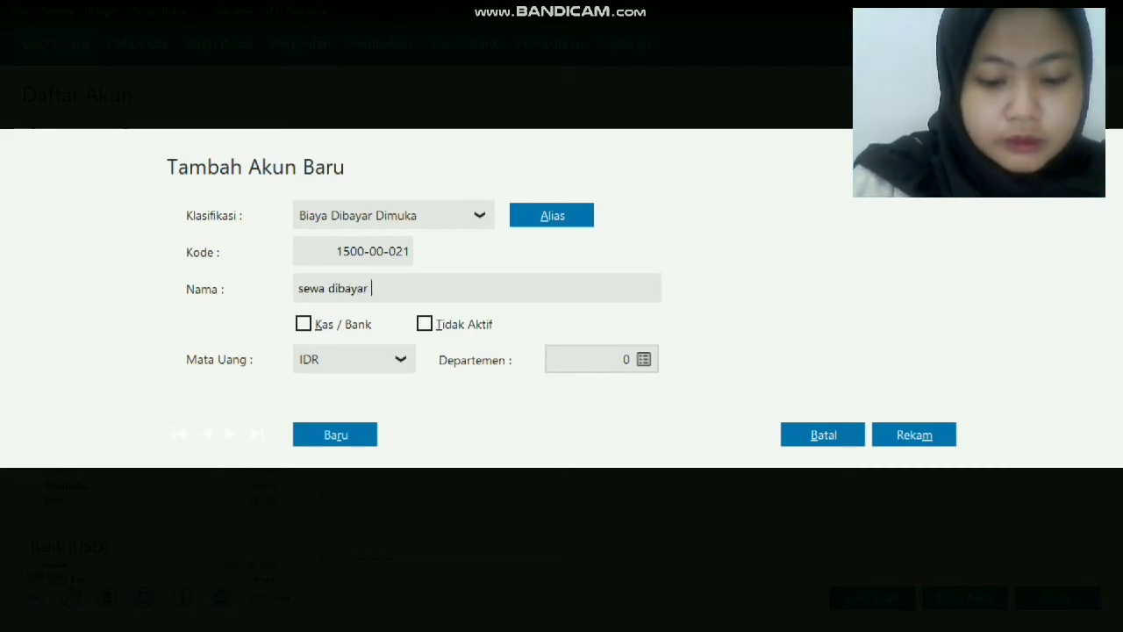
pyautogui.write('di muka')
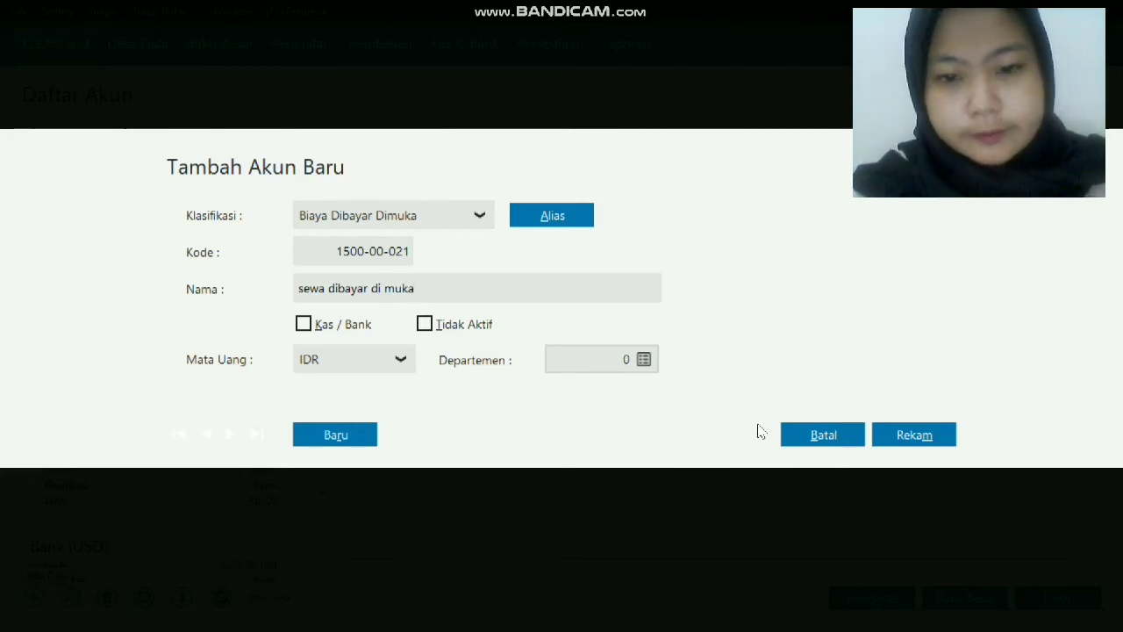
pyautogui.click(932, 433)
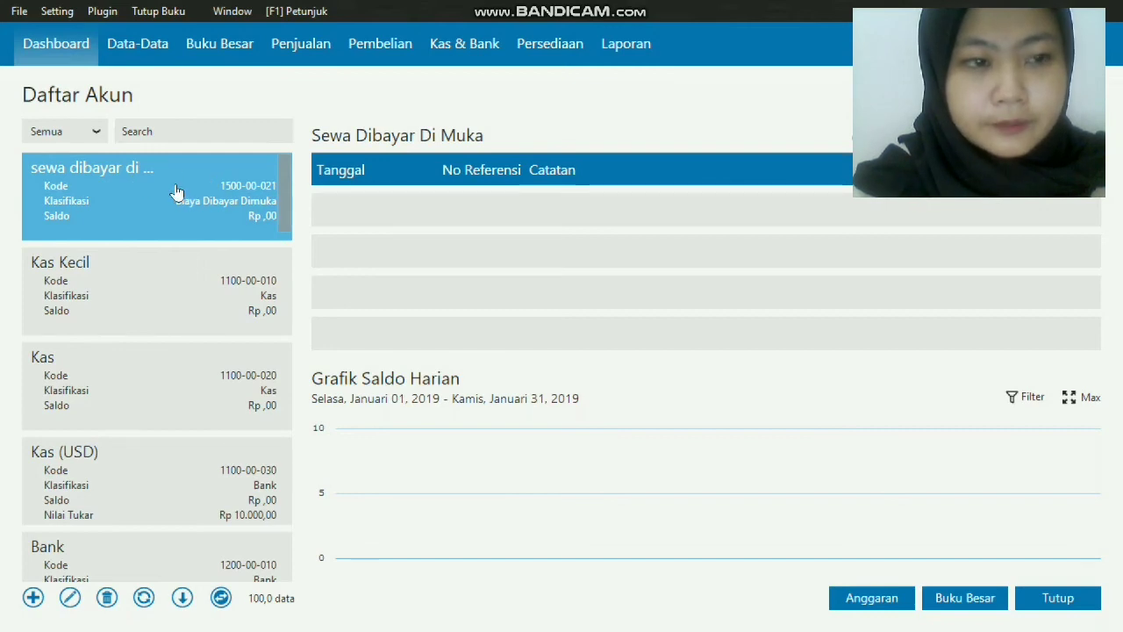
# Try adding another account and dismiss the 100-account limit notice.
pyautogui.click(168, 263)
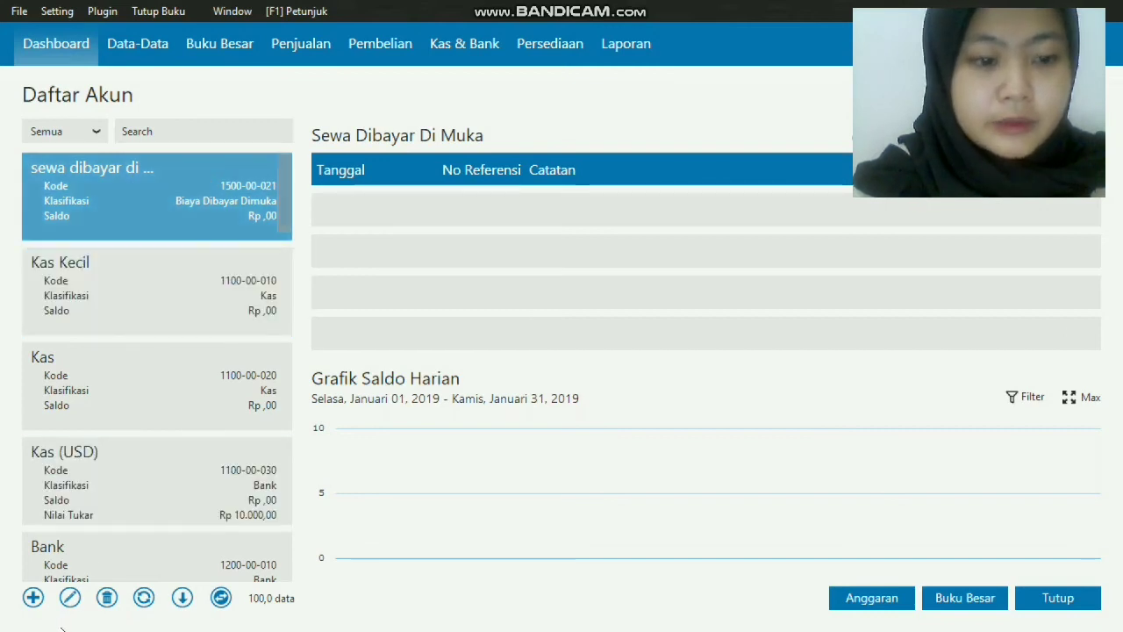
pyautogui.click(34, 603)
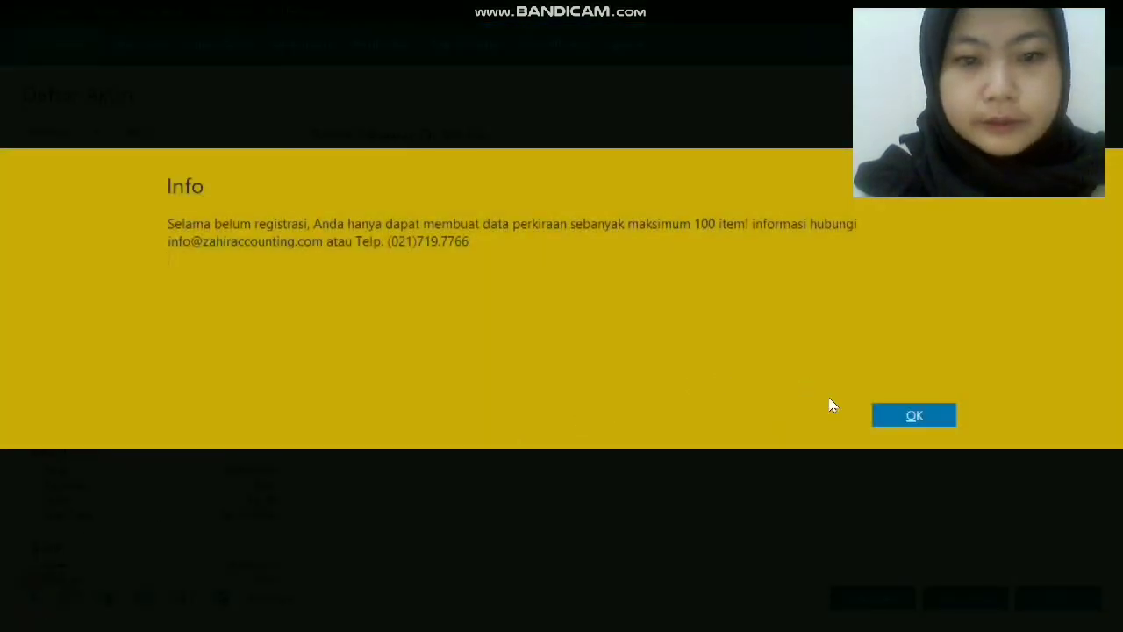
pyautogui.click(890, 418)
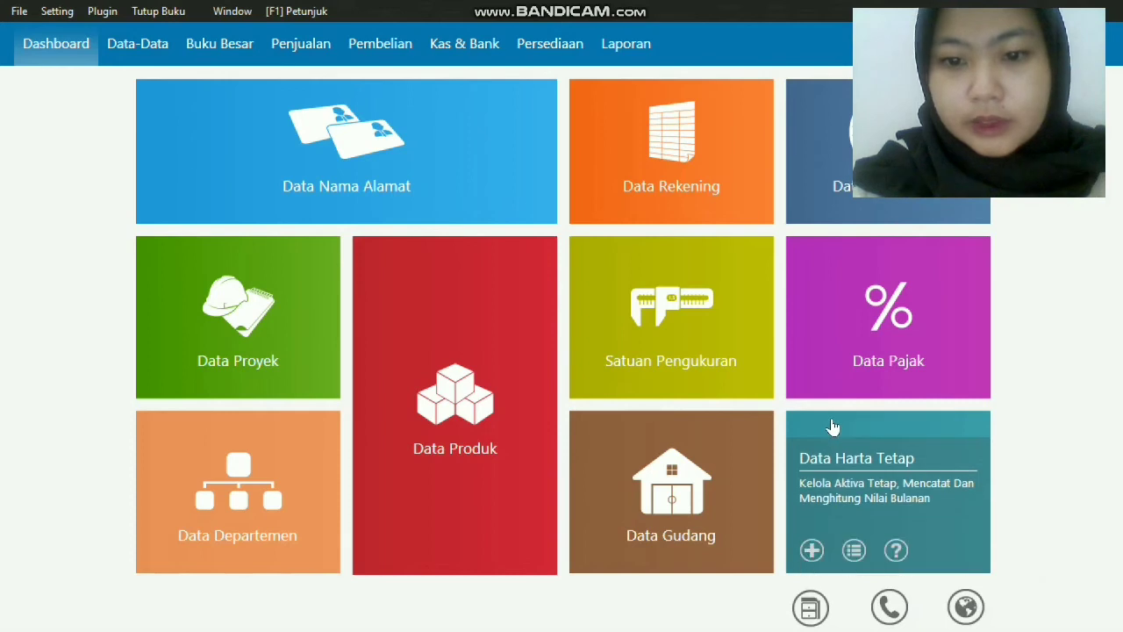
# Add a measurement unit with code and name 'unit', marked as the base unit, and save it.
pyautogui.click(712, 324)
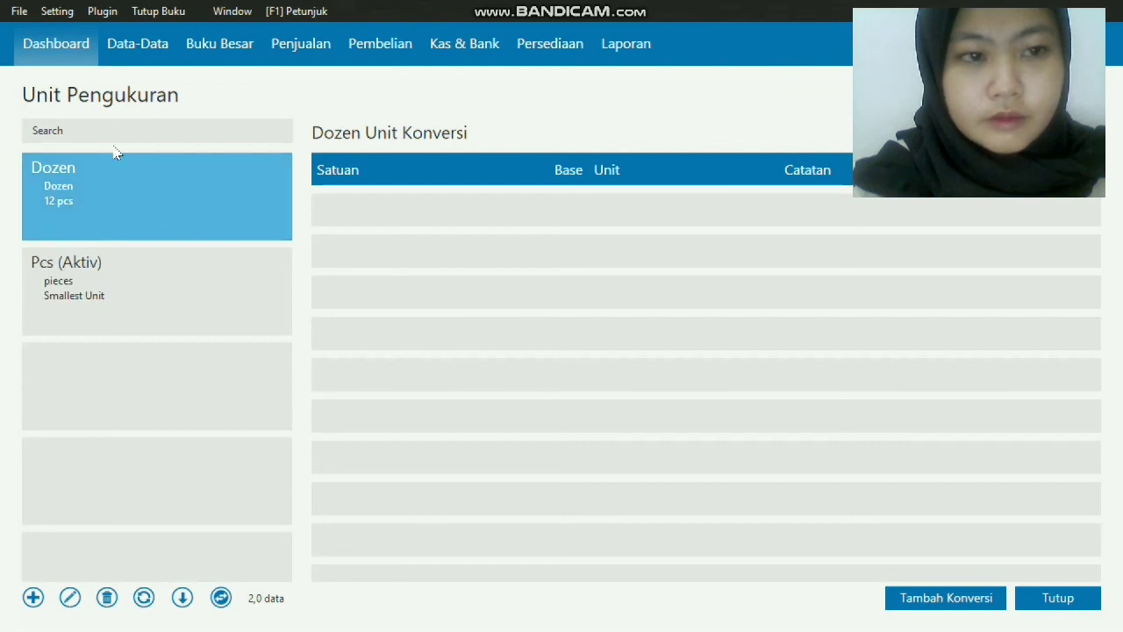
pyautogui.click(32, 598)
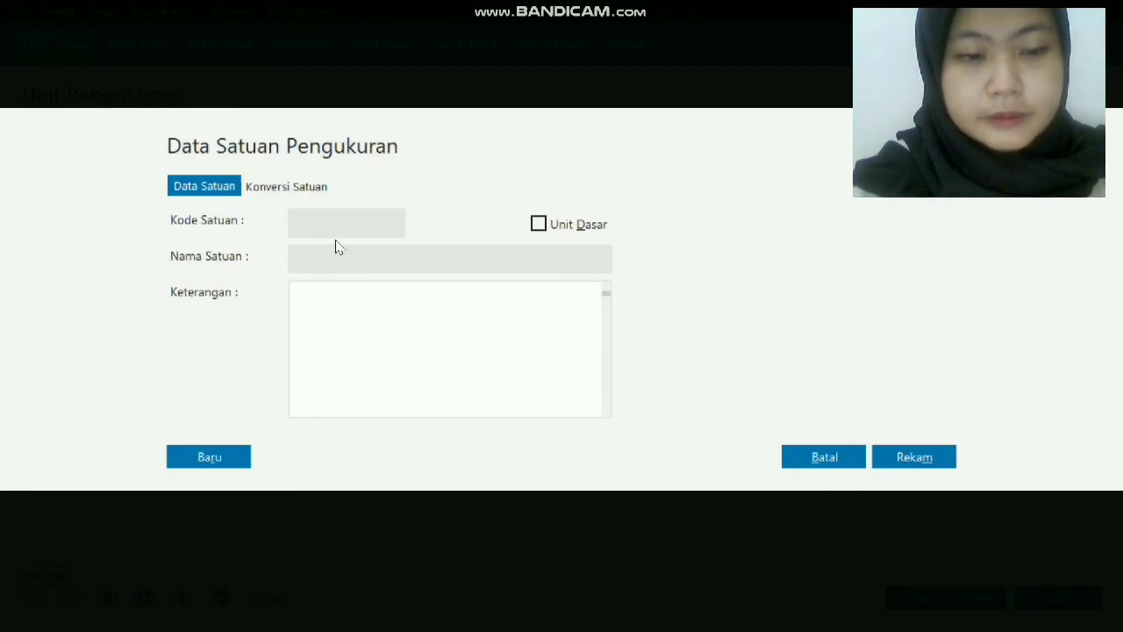
pyautogui.click(343, 223)
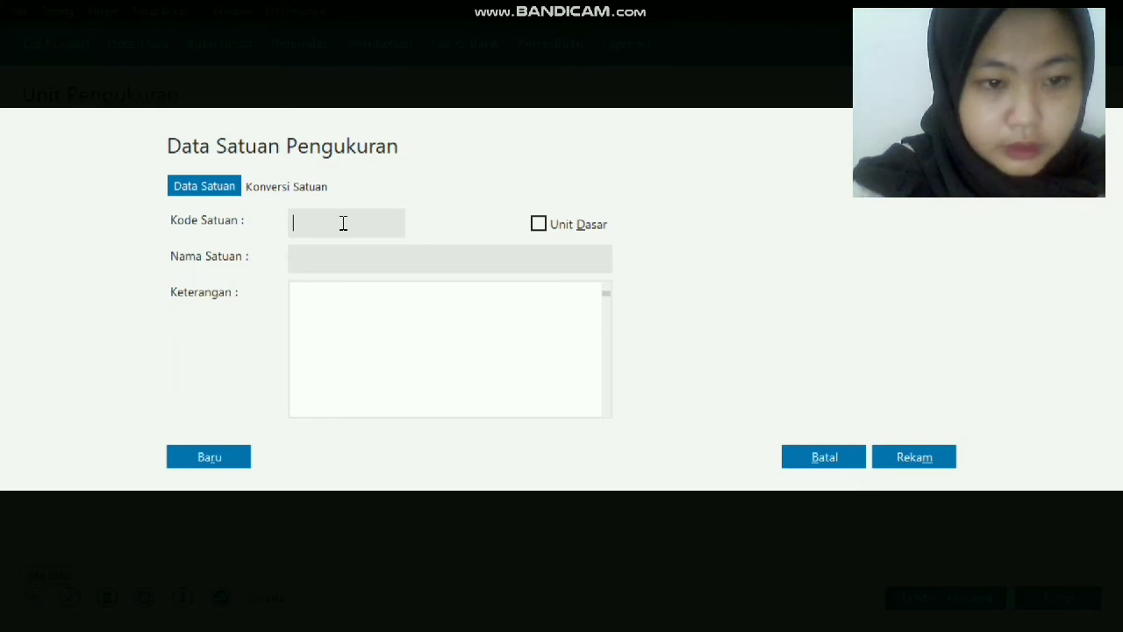
pyautogui.write('unit')
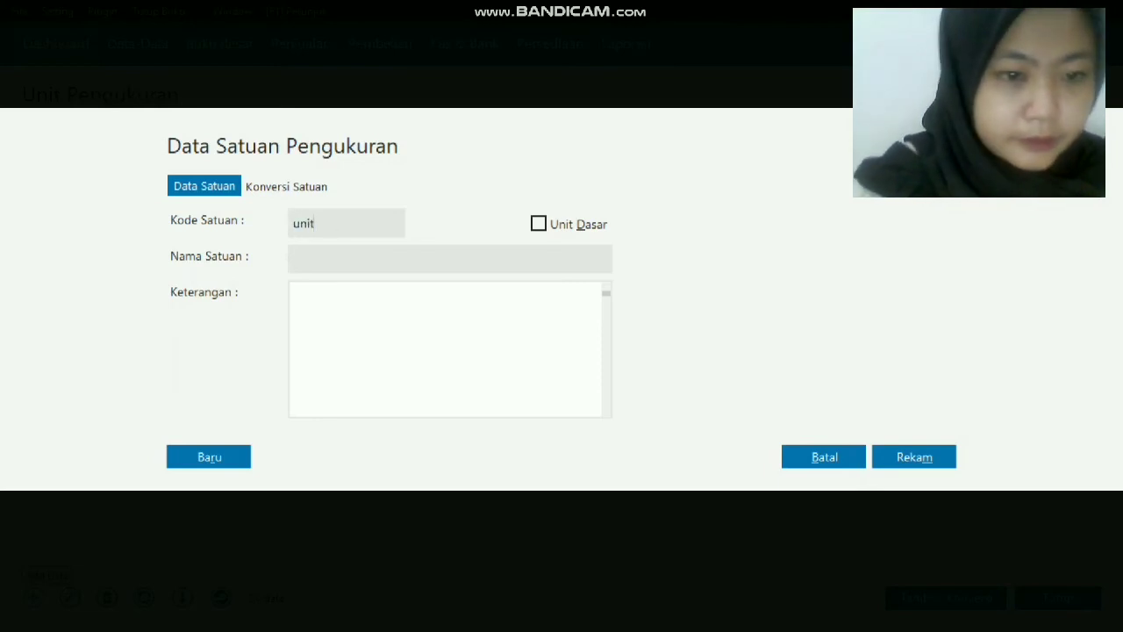
pyautogui.click(335, 264)
pyautogui.write('unit')
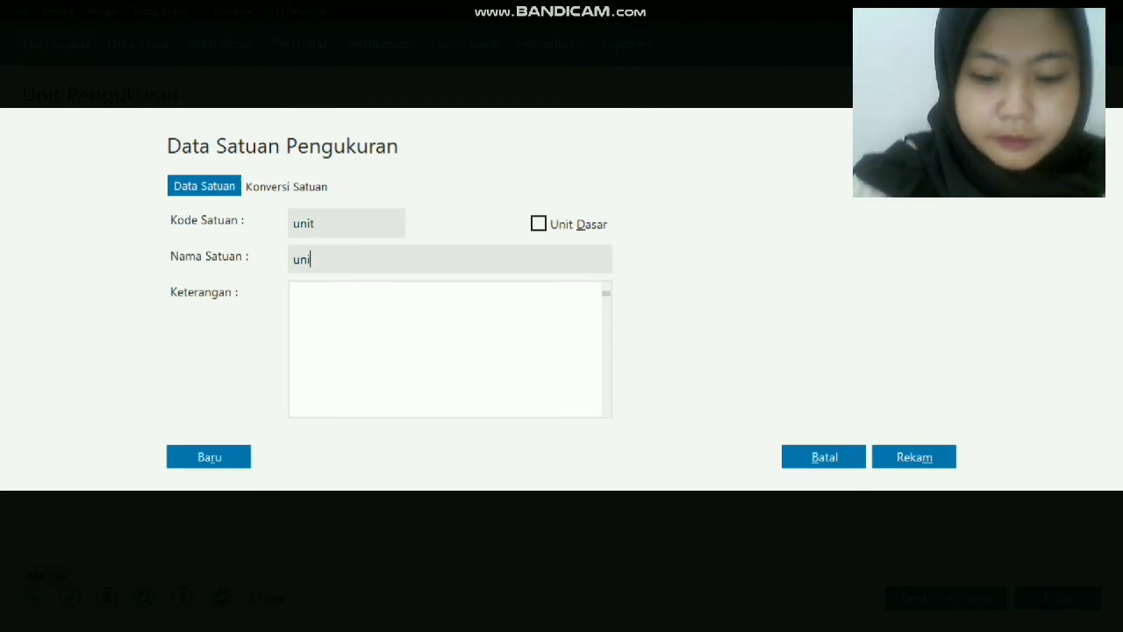
pyautogui.click(548, 237)
pyautogui.click(933, 459)
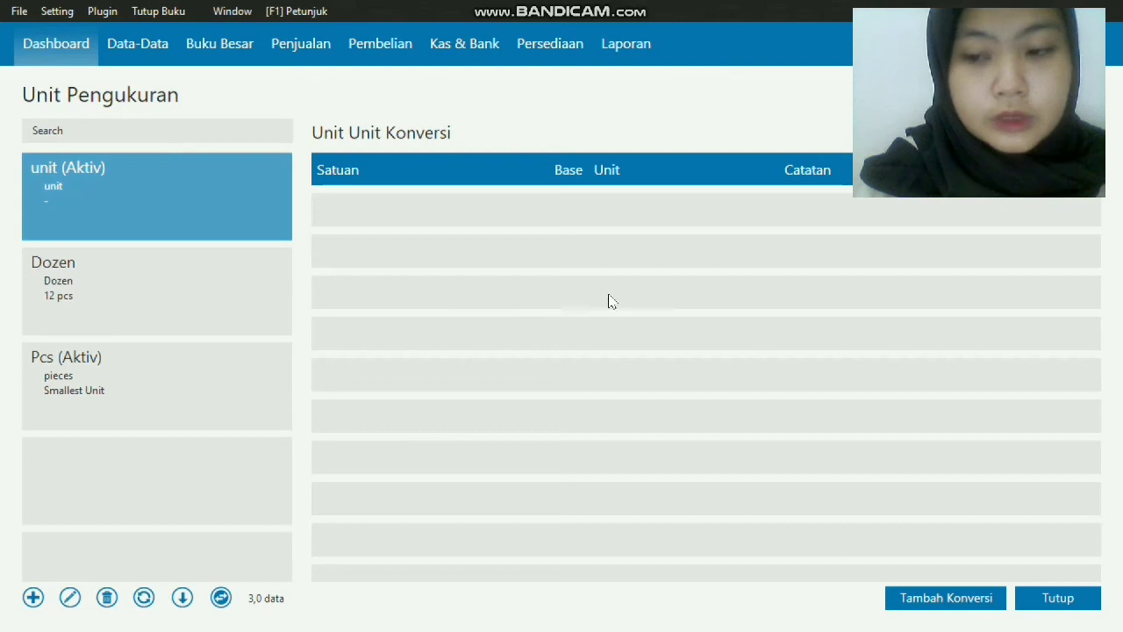
# Go to the tax data list and start a new tax with code UMP.
pyautogui.click(1057, 597)
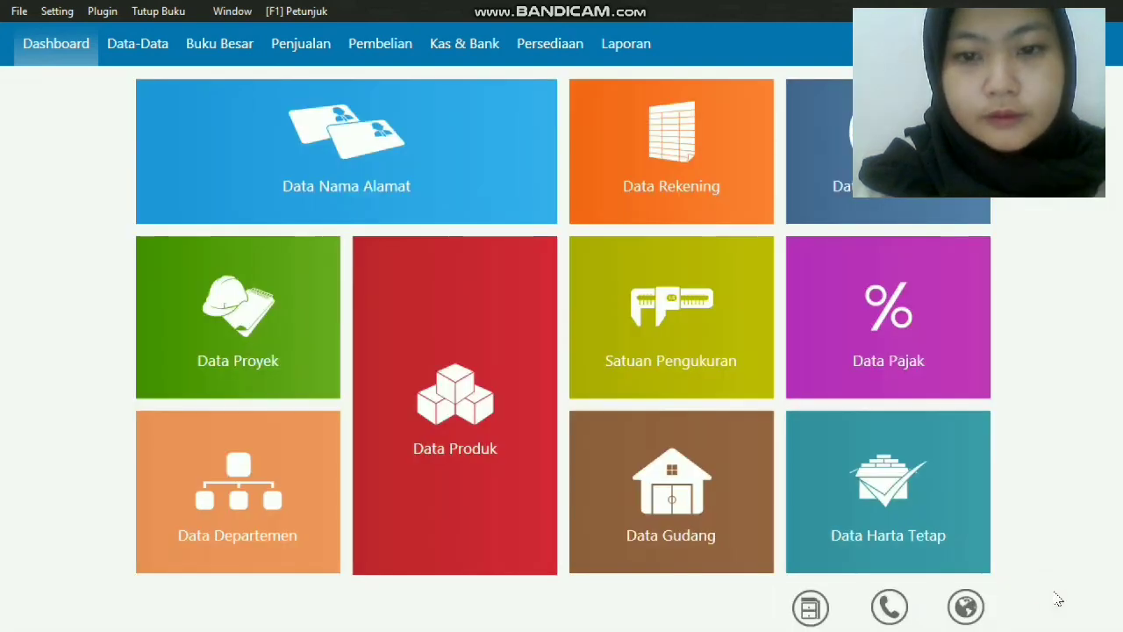
pyautogui.click(952, 354)
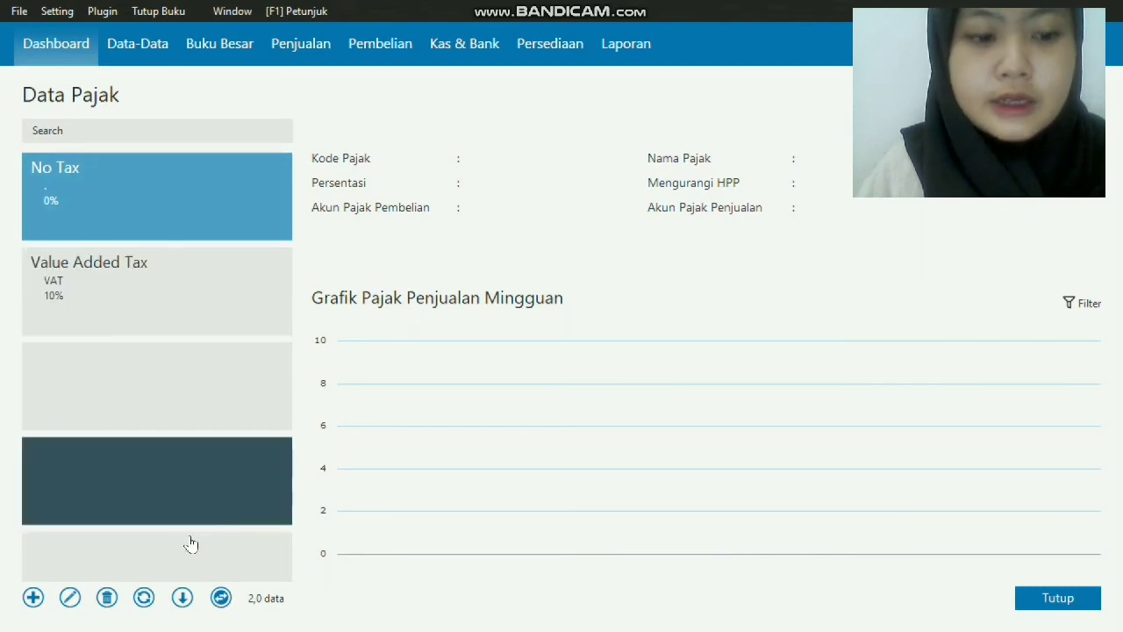
pyautogui.click(33, 600)
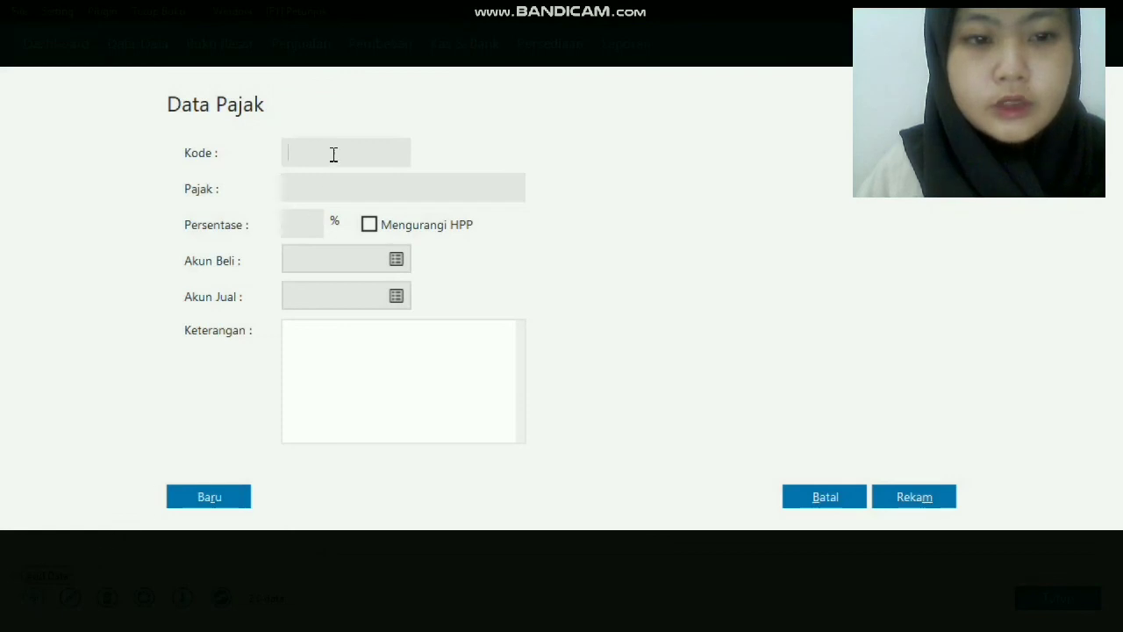
pyautogui.click(333, 152)
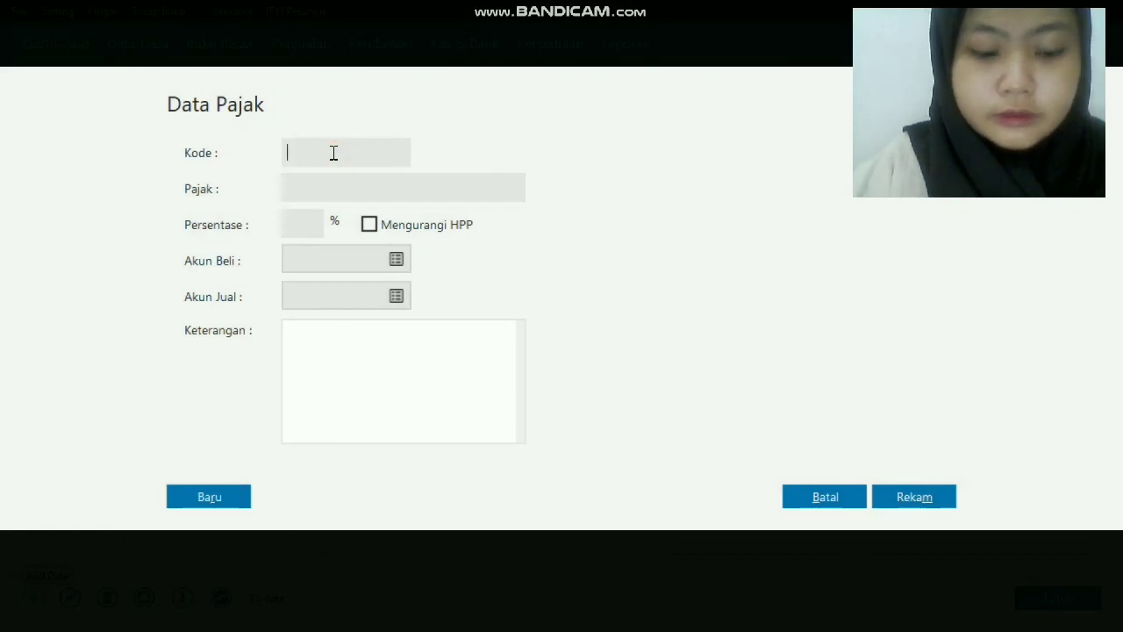
pyautogui.press('capslock')
pyautogui.write('U')
pyautogui.press('capslock')
pyautogui.write('m')
pyautogui.press('BackSpace')
pyautogui.press('capslock')
pyautogui.write('MO')
pyautogui.press('BackSpace')
pyautogui.write('P')
# Name the tax 'Uang Muka Pembelian' and set its rate to 10%.
pyautogui.click(347, 183)
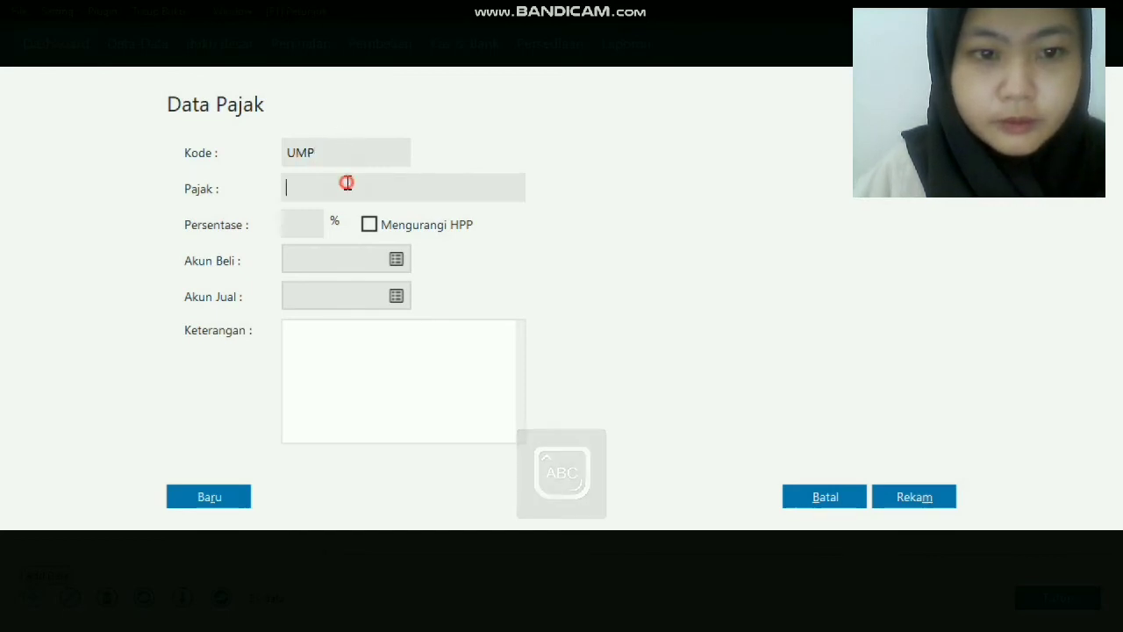
pyautogui.write('U')
pyautogui.press('capslock')
pyautogui.write('ang m')
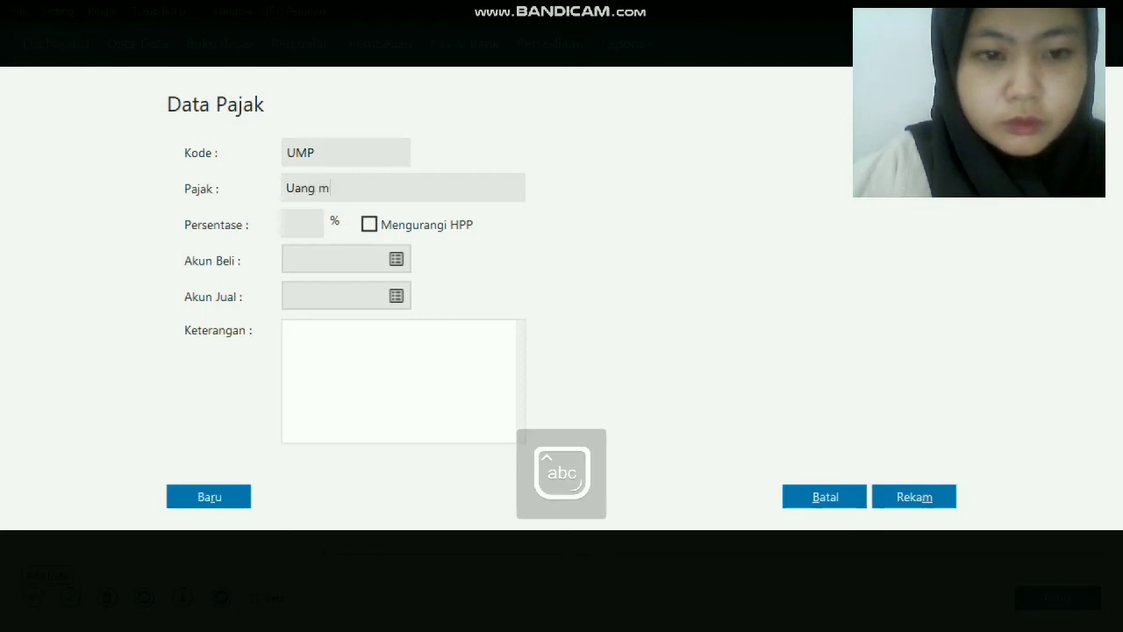
pyautogui.press('BackSpace')
pyautogui.write('Muk')
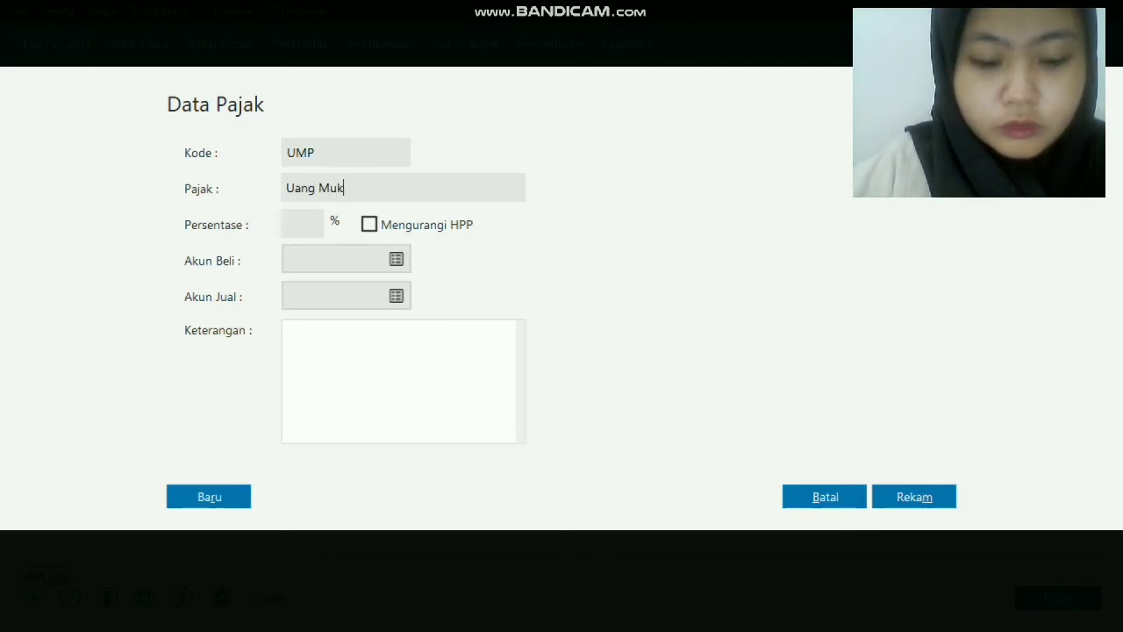
pyautogui.write('a Pem')
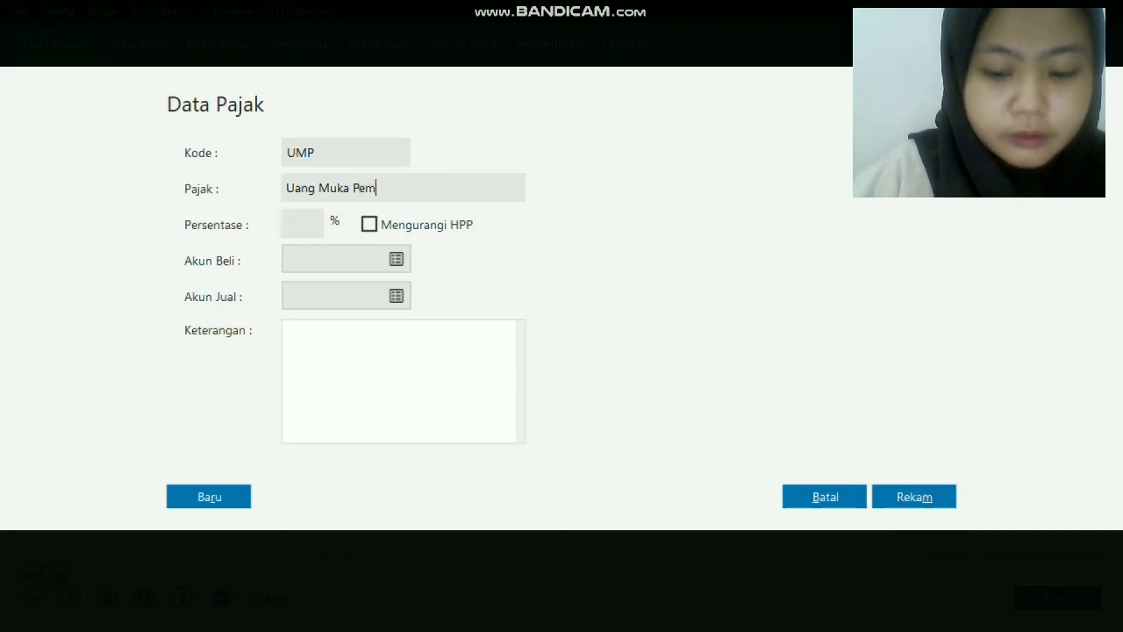
pyautogui.write('belian')
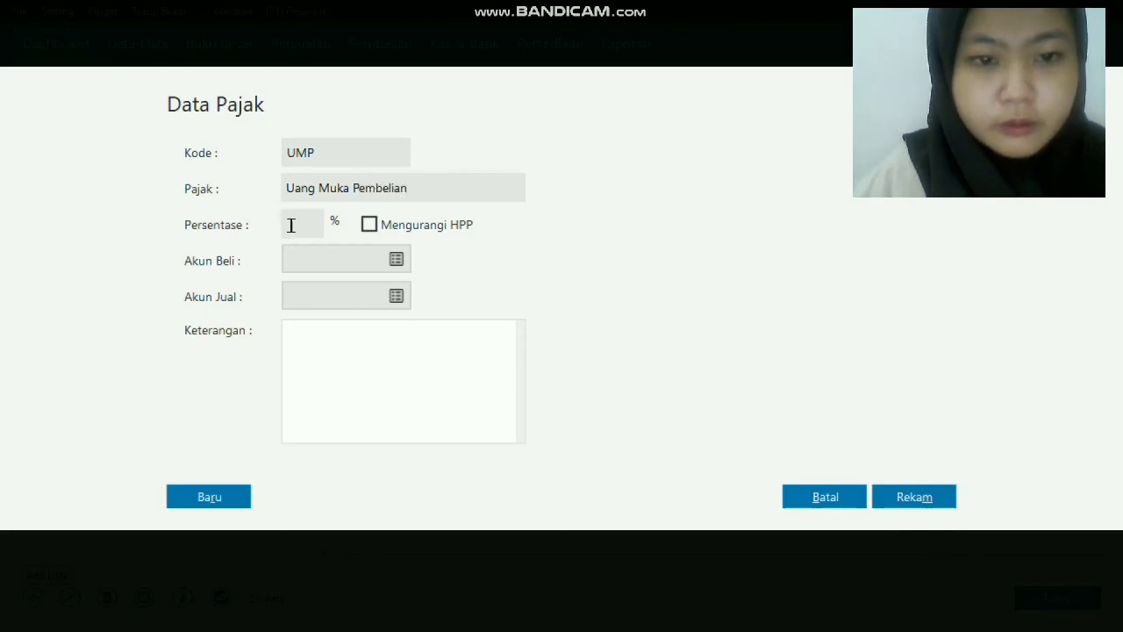
pyautogui.click(293, 223)
pyautogui.write('10')
# Use account 150000110 (Uang Muka Pembelian) for both purchase and sales, then save the tax.
pyautogui.click(315, 257)
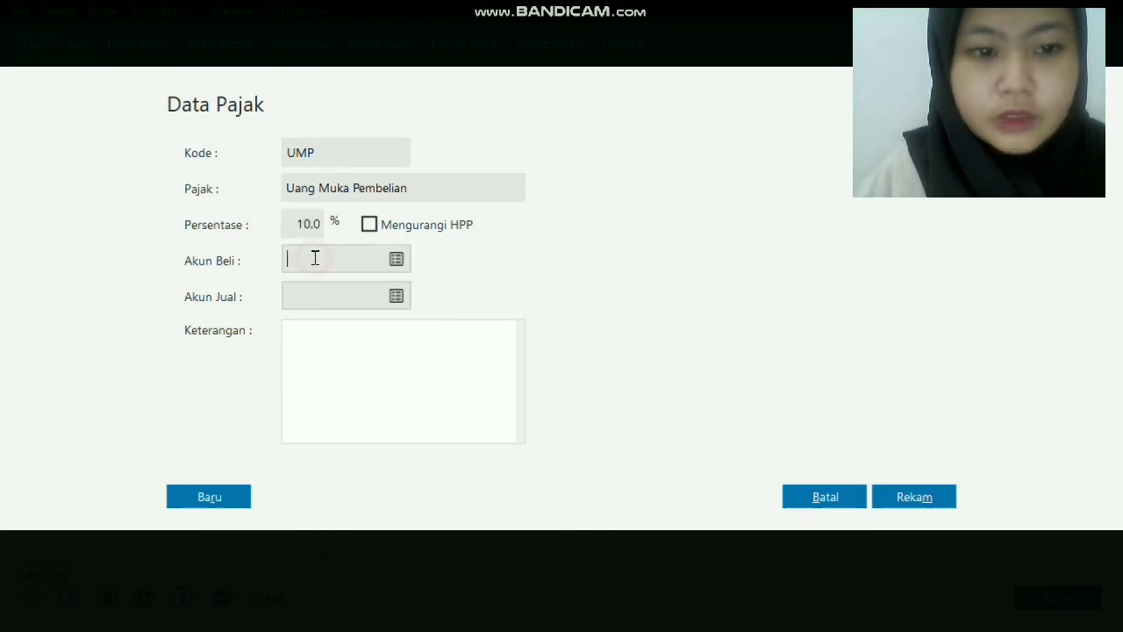
pyautogui.click(396, 261)
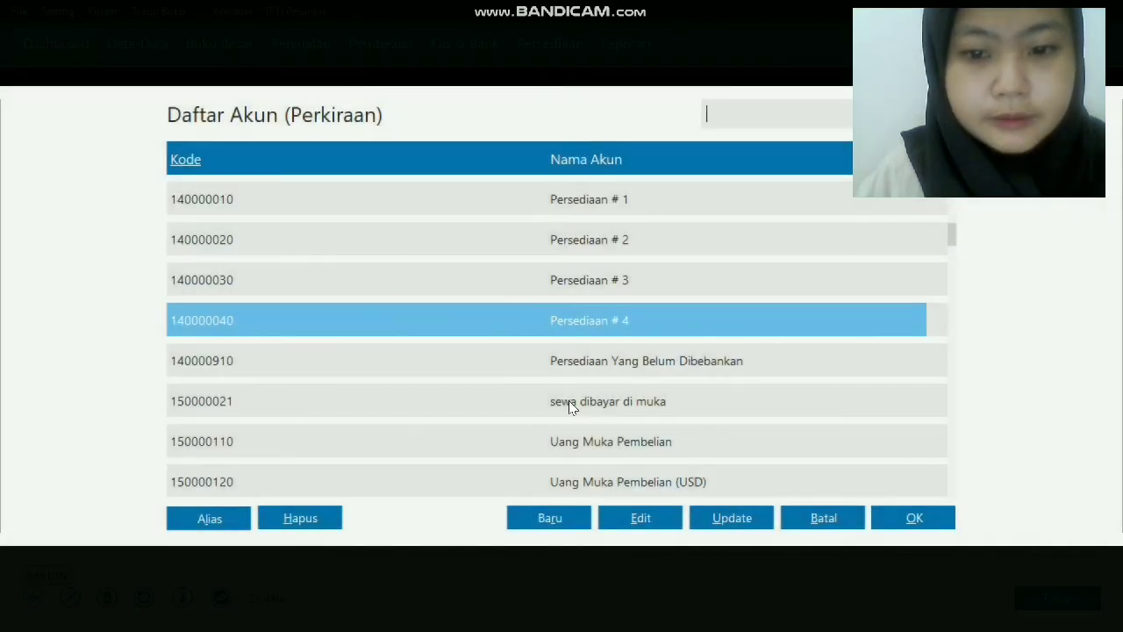
pyautogui.doubleClick(588, 449)
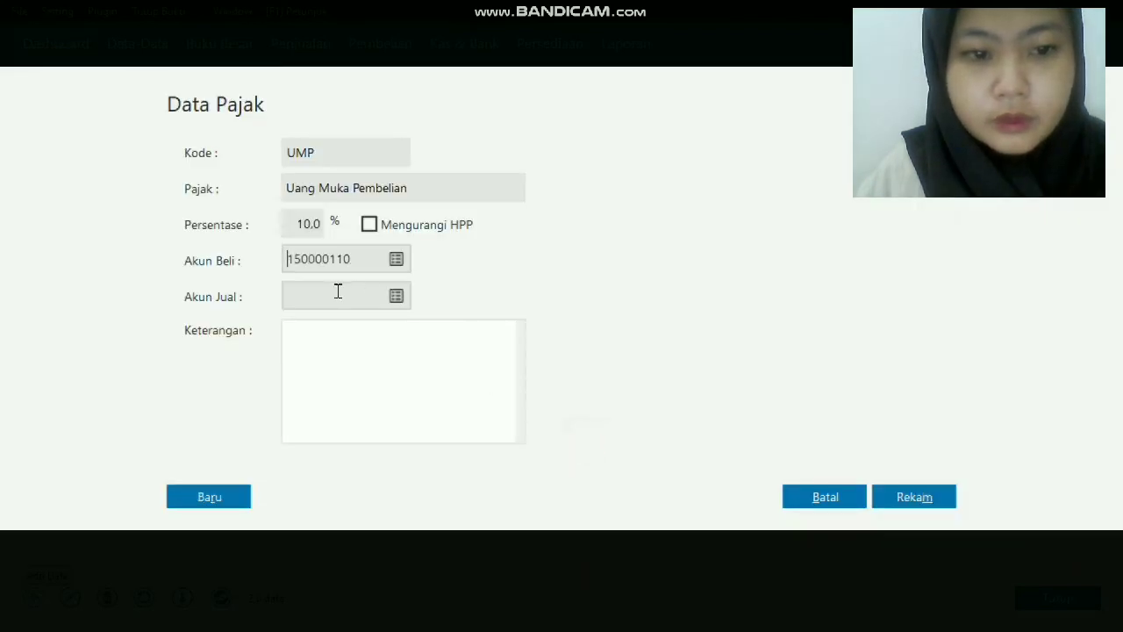
pyautogui.click(395, 296)
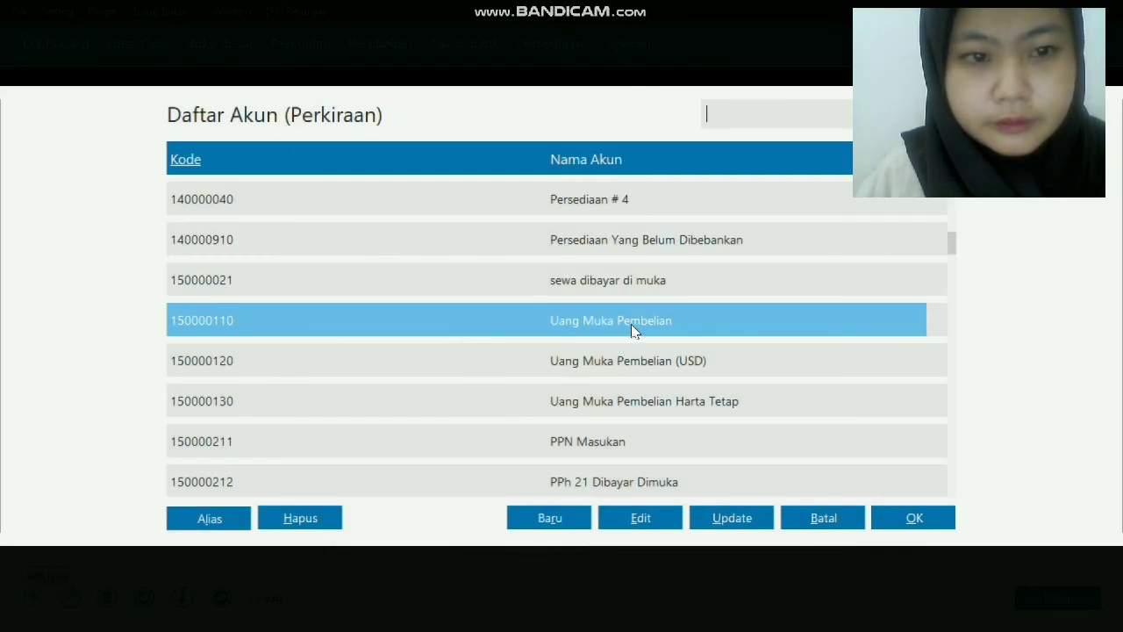
pyautogui.doubleClick(633, 326)
pyautogui.click(919, 497)
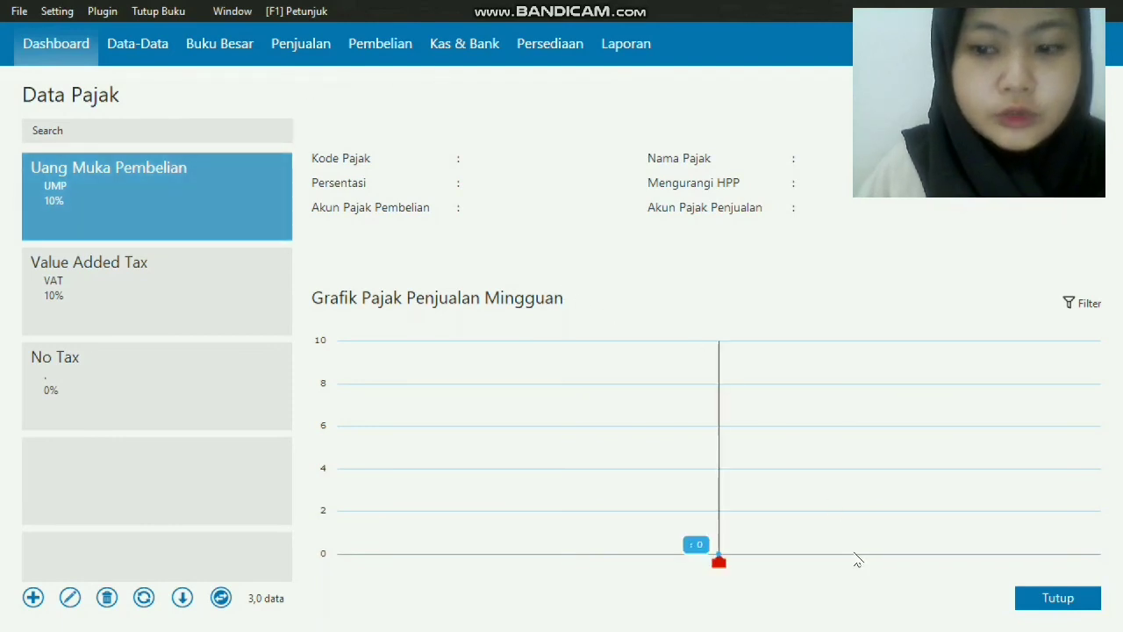
# Go to the fixed assets data and start a new asset named Mobil Grand Max.
pyautogui.click(1051, 597)
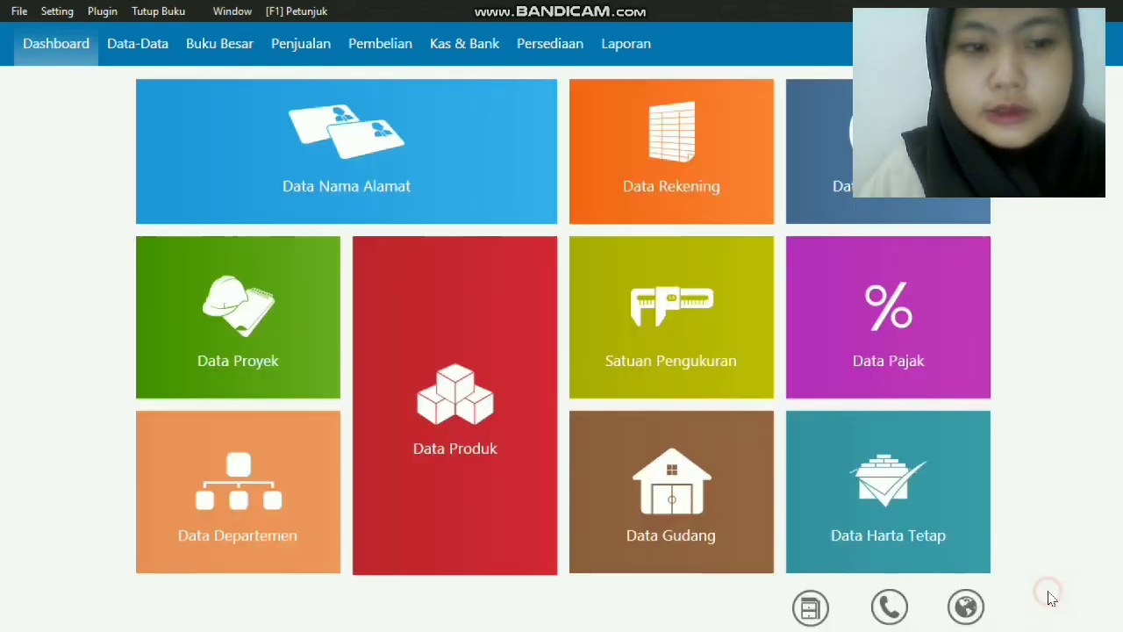
pyautogui.moveTo(985, 559)
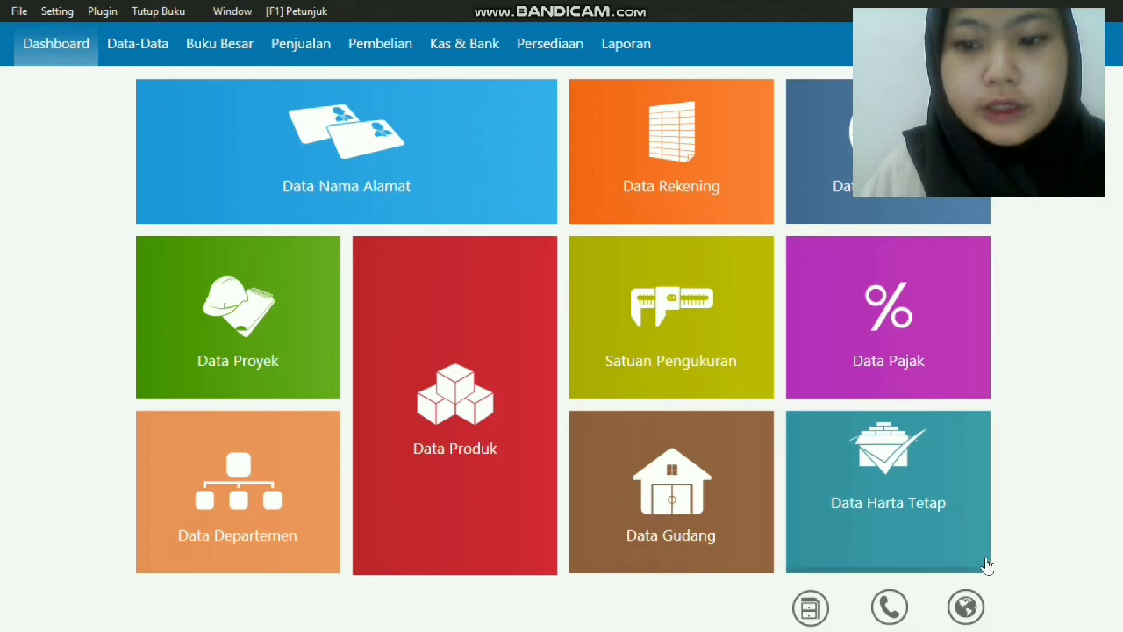
pyautogui.click(949, 528)
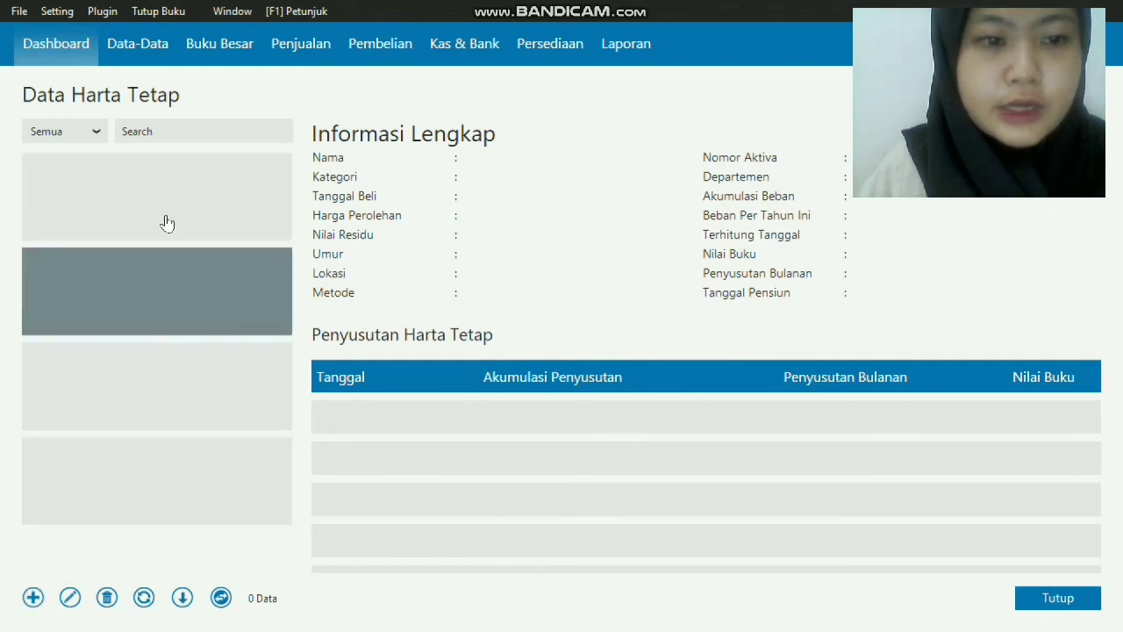
pyautogui.click(30, 598)
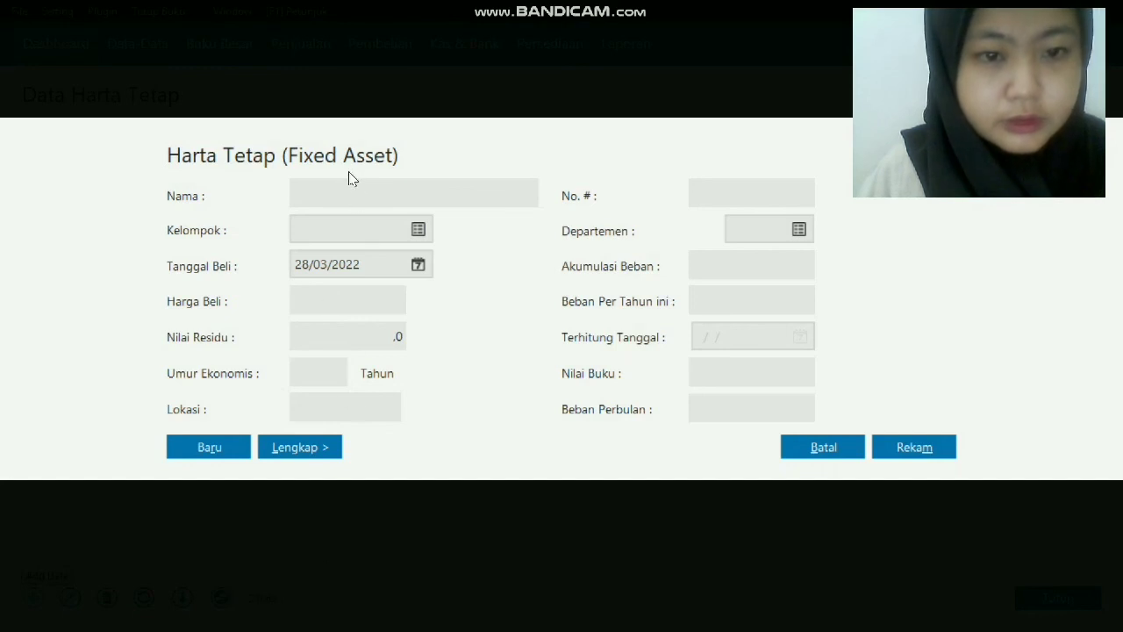
pyautogui.click(357, 191)
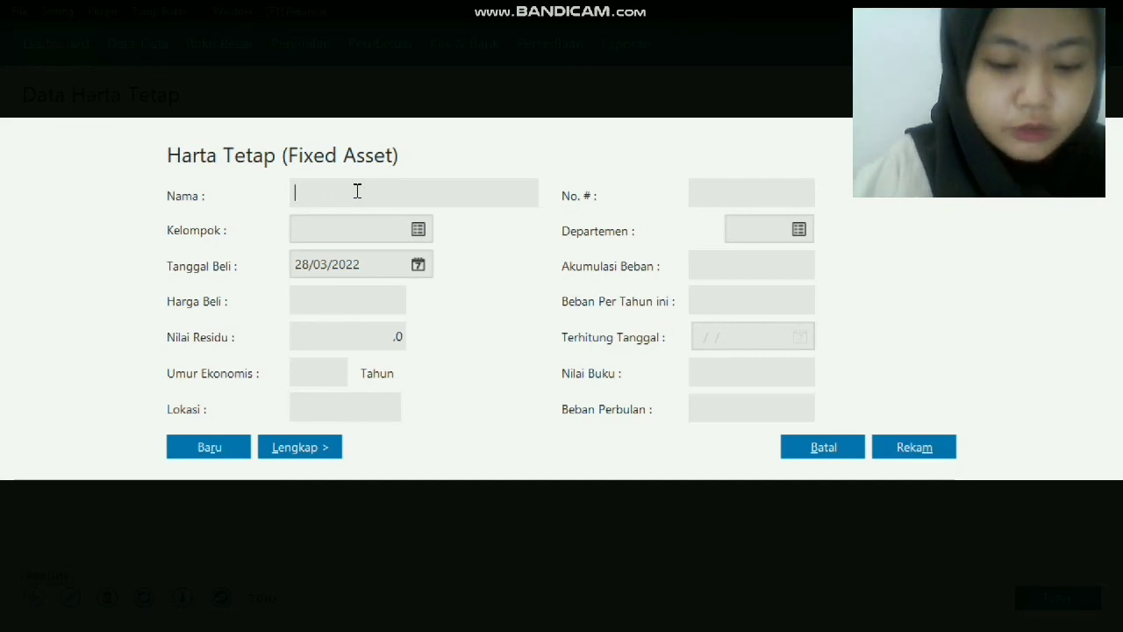
pyautogui.write('M')
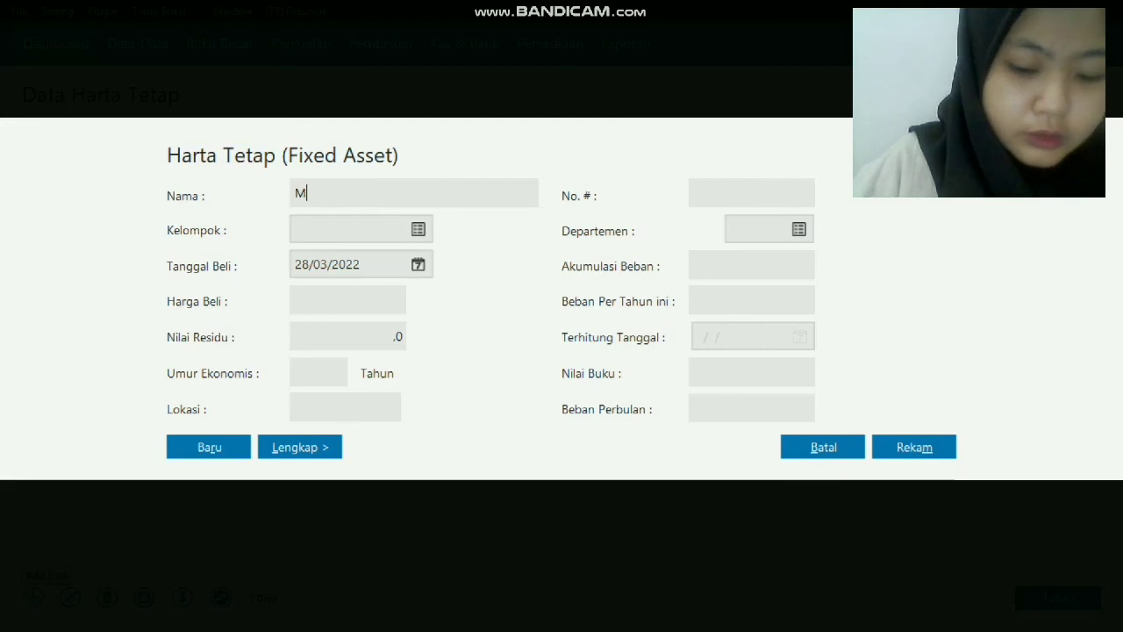
pyautogui.write('obil G')
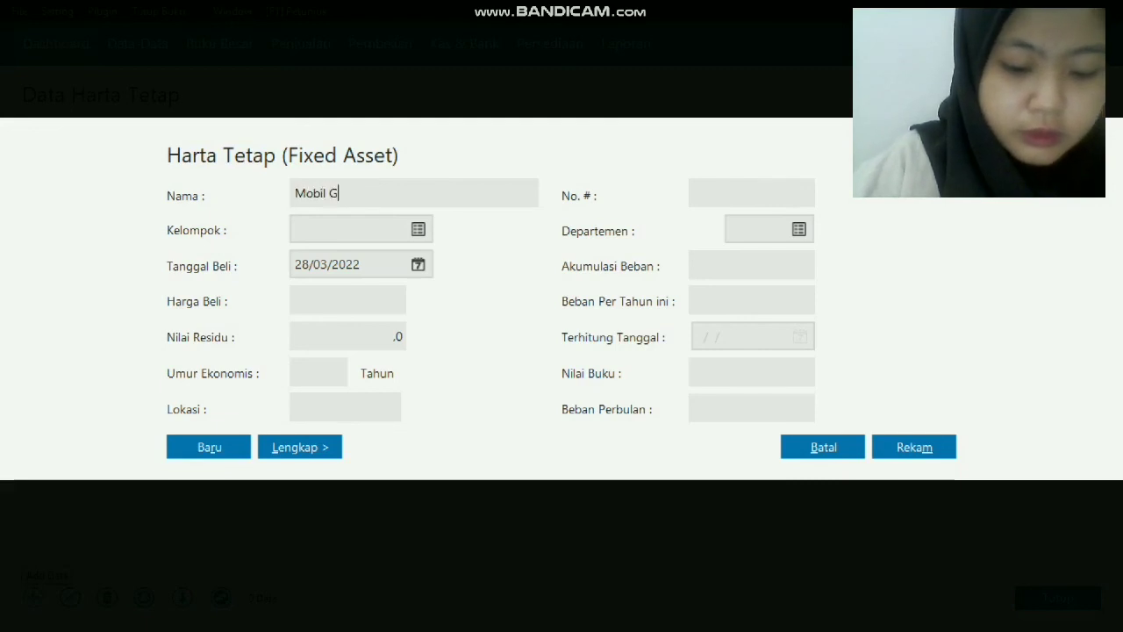
pyautogui.write('rand ')
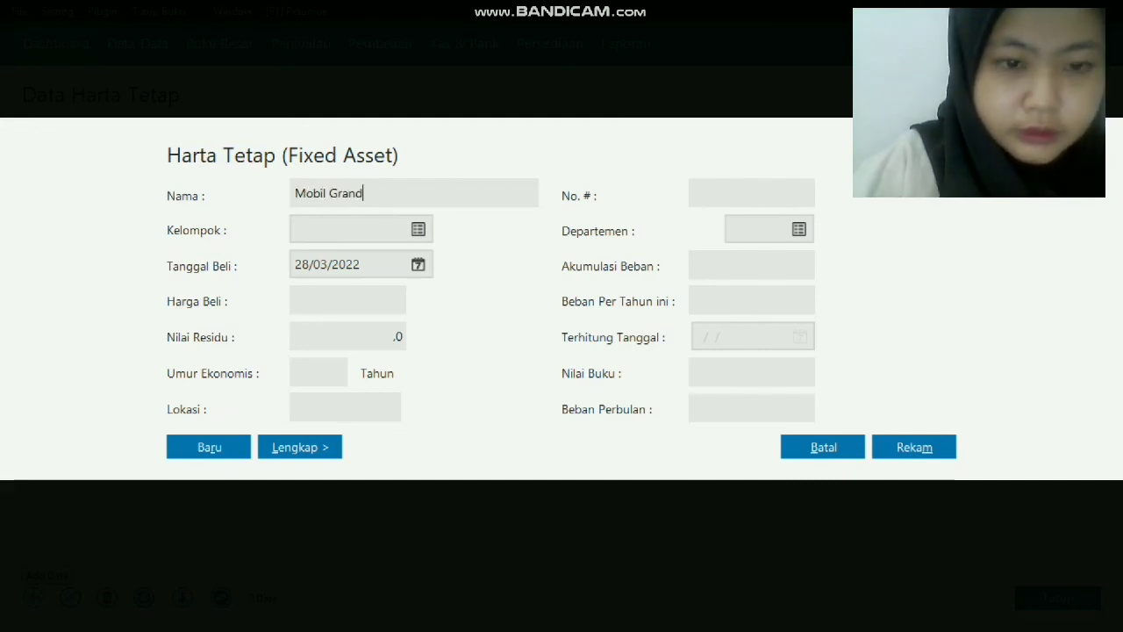
pyautogui.write('Max')
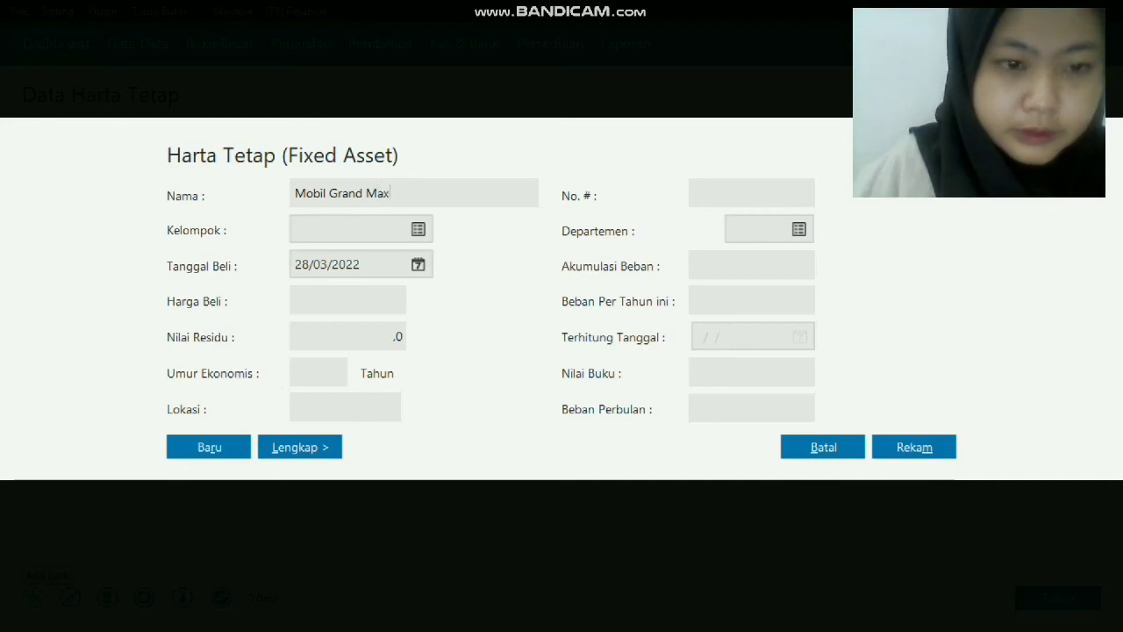
# Assign the asset to the Kendaraan Roda Empat group with a 10-year economic life.
pyautogui.click(416, 230)
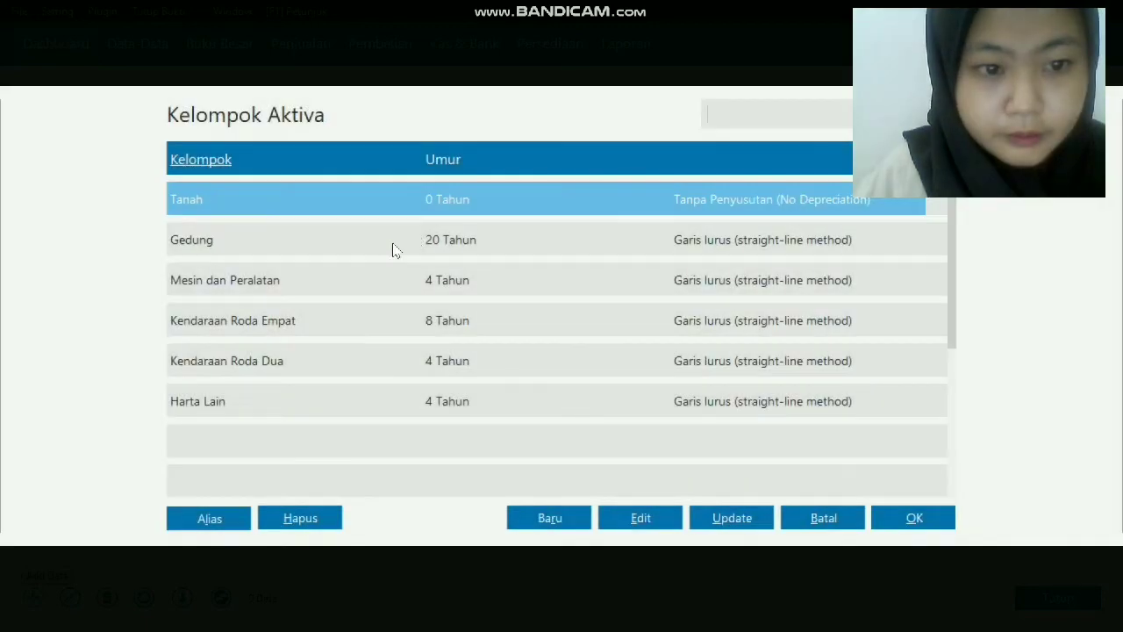
pyautogui.click(330, 319)
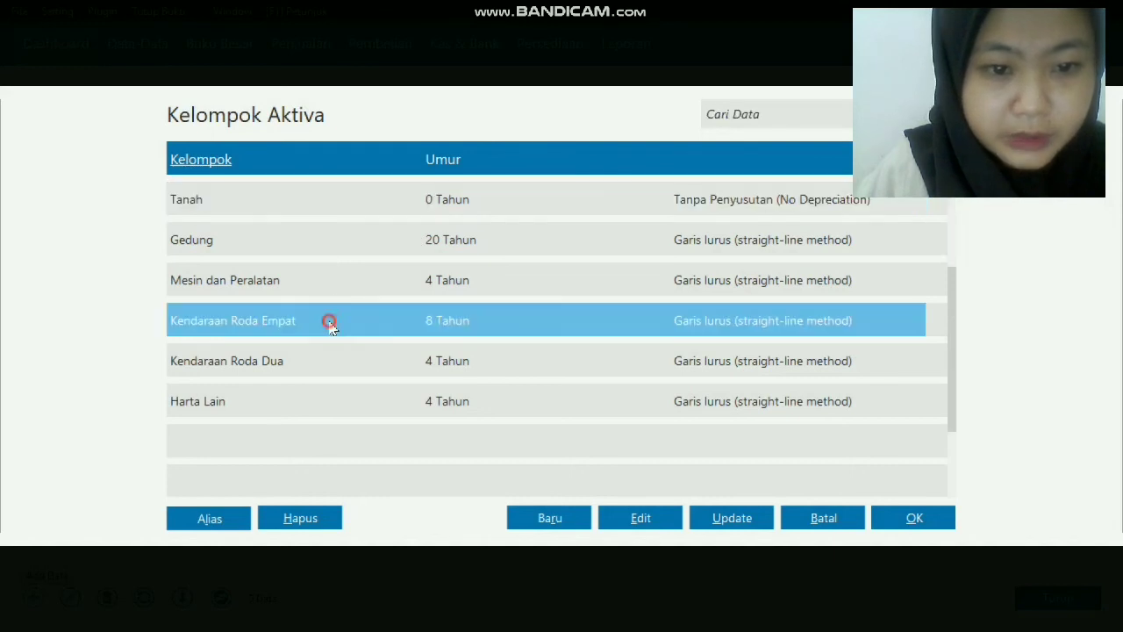
pyautogui.doubleClick(330, 322)
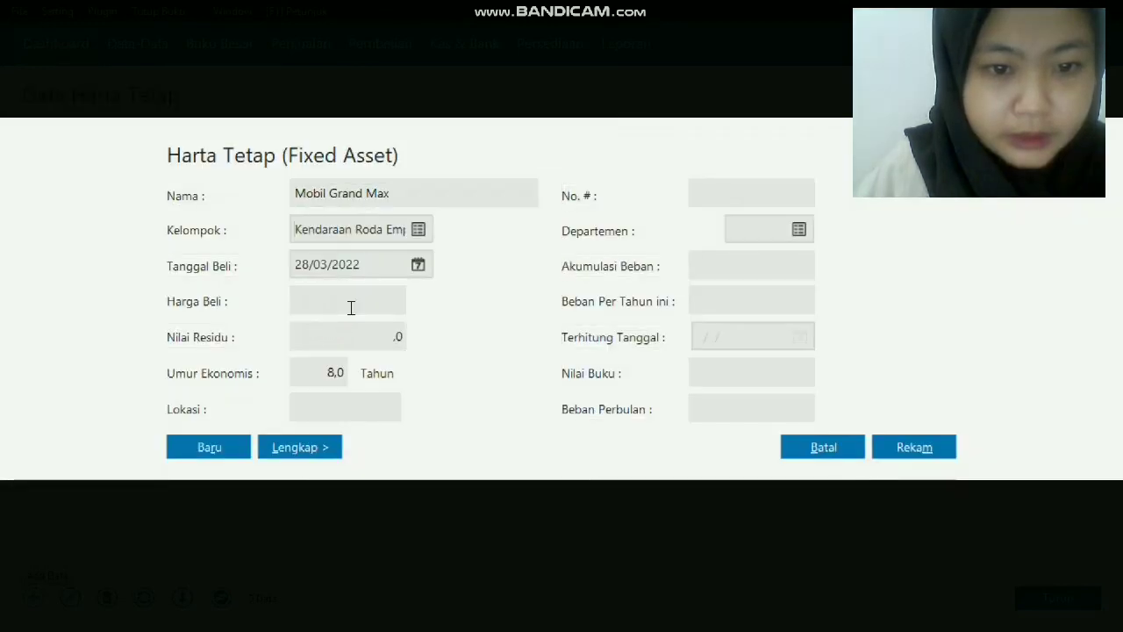
pyautogui.click(334, 375)
pyautogui.press('BackSpace')
pyautogui.write('10')
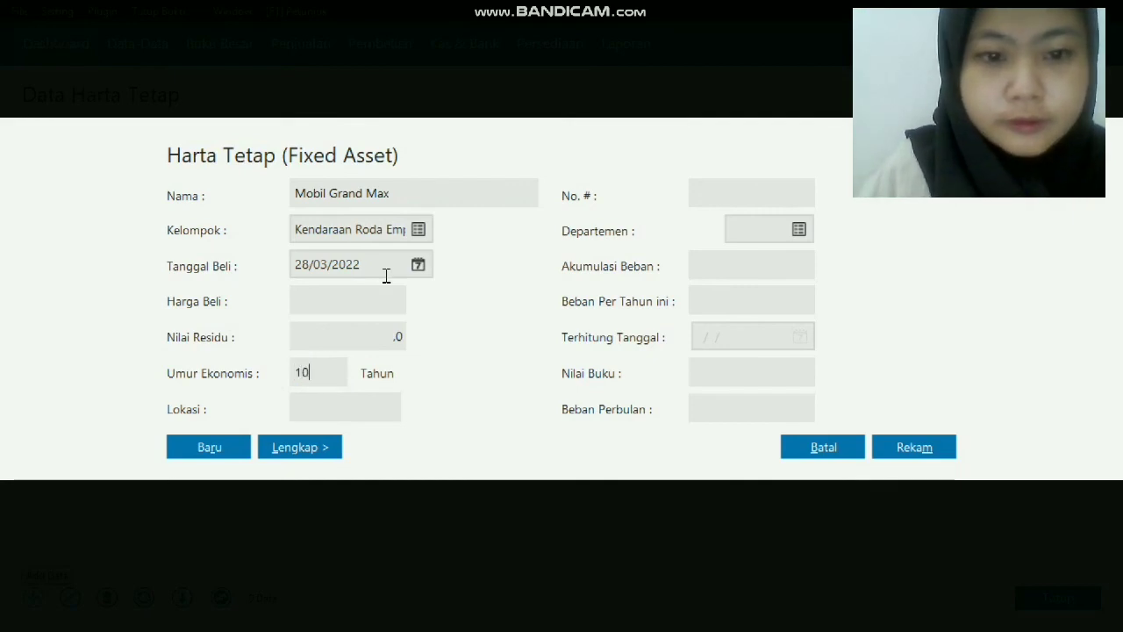
# Set the Mobil Grand Max purchase date to 01/01/2011.
pyautogui.click(417, 269)
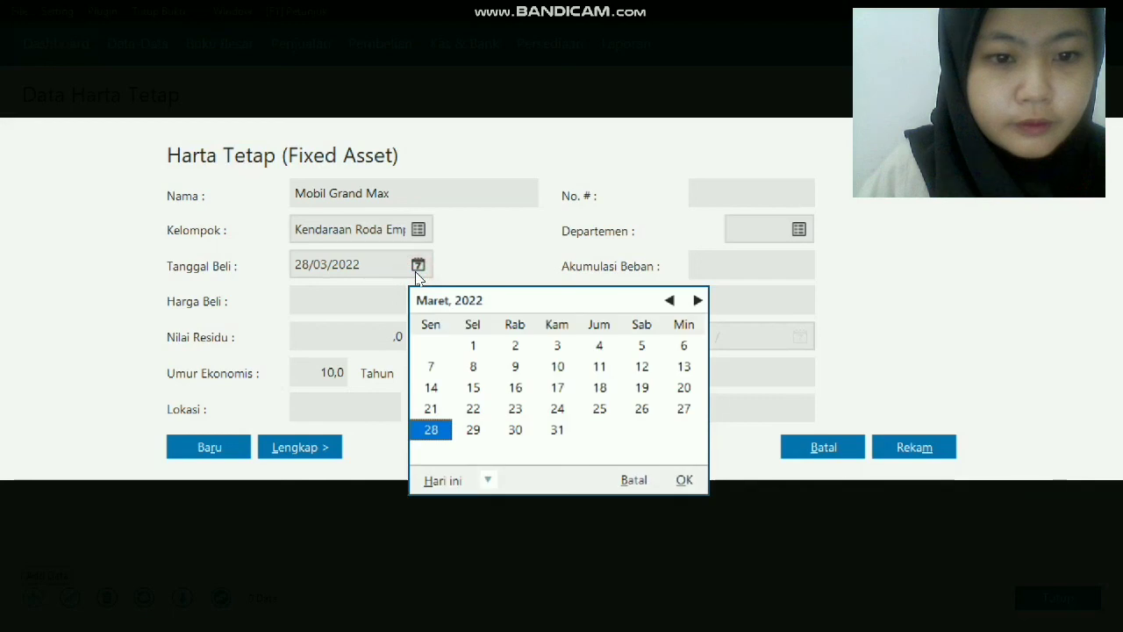
pyautogui.click(339, 319)
pyautogui.click(361, 261)
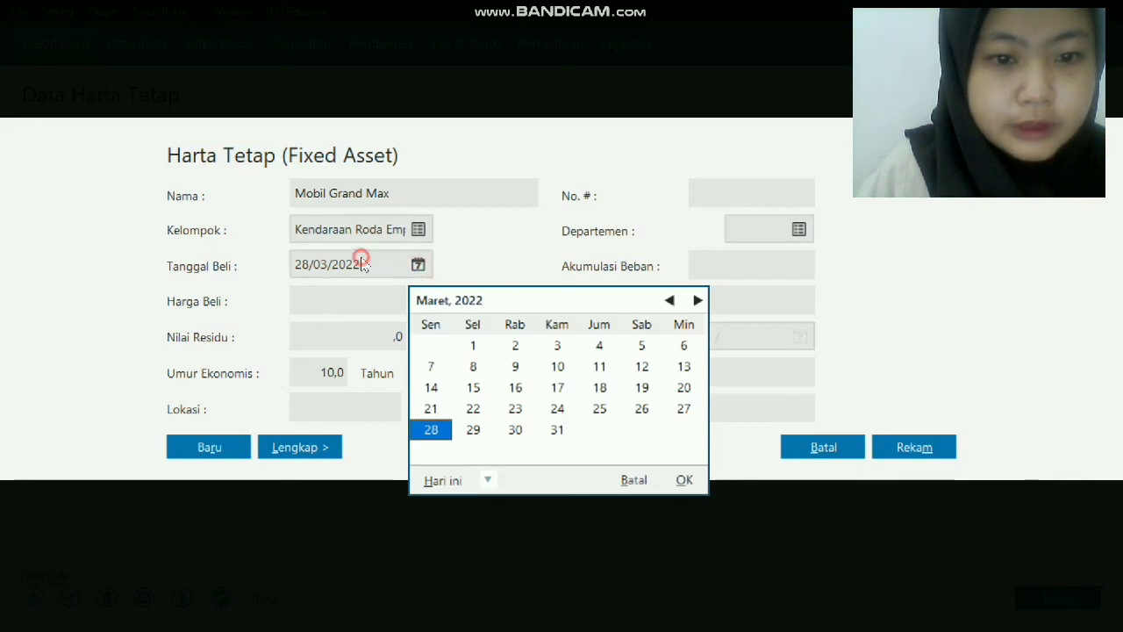
pyautogui.click(630, 482)
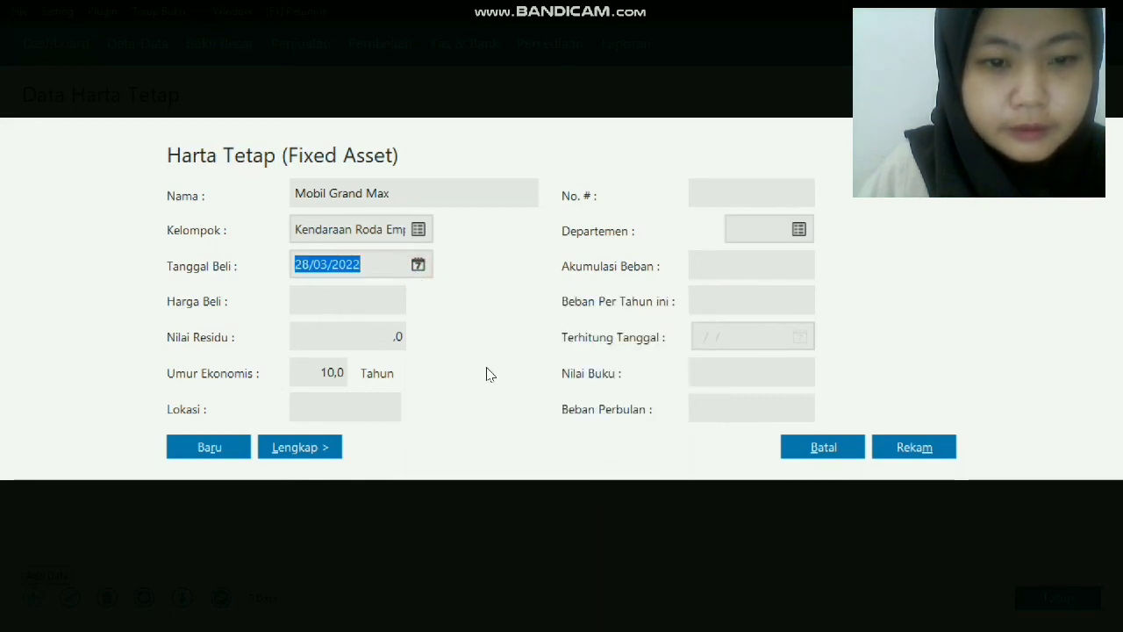
pyautogui.click(369, 263)
pyautogui.press('BackSpace')
pyautogui.press('BackSpace')
pyautogui.press('BackSpace')
pyautogui.press('BackSpace')
pyautogui.press('BackSpace')
pyautogui.press('BackSpace')
pyautogui.press('BackSpace')
pyautogui.press('BackSpace')
pyautogui.press('BackSpace')
pyautogui.write('1_/__/____')
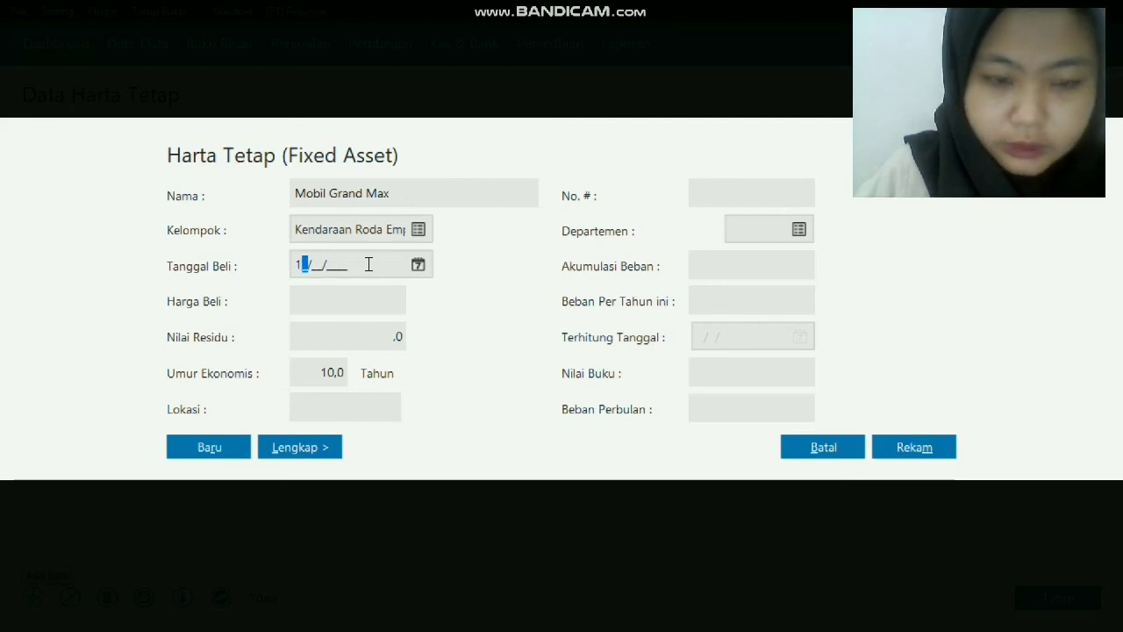
pyautogui.write('/1_/1')
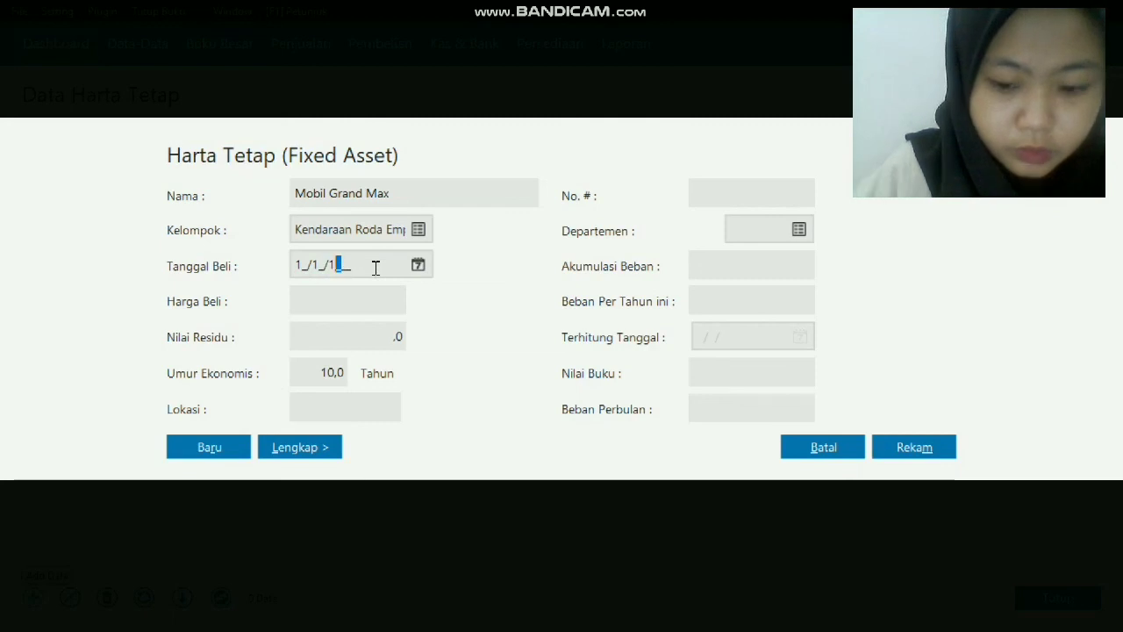
pyautogui.press('BackSpace')
pyautogui.write('2')
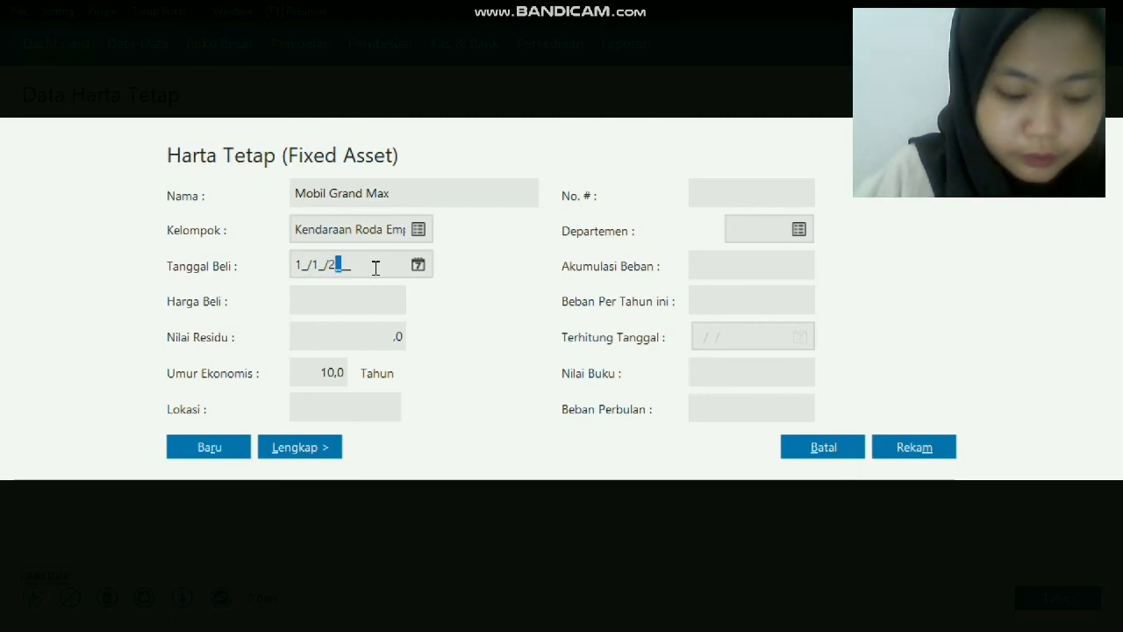
pyautogui.write('011')
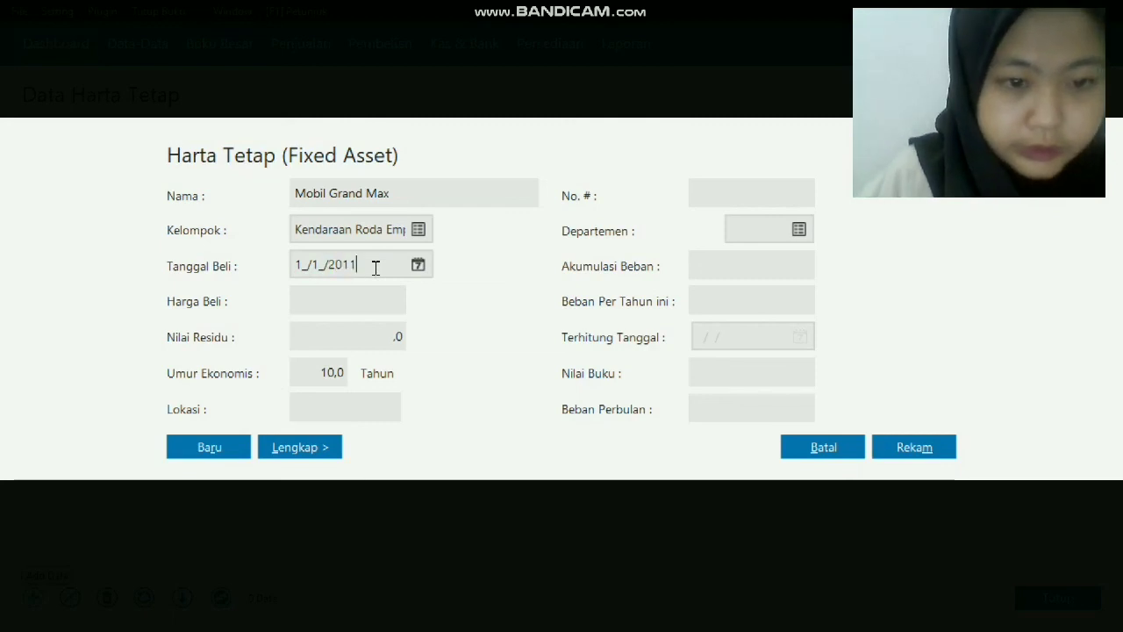
# Enter purchase price 135.000.000 and residual value 22.500.000.
pyautogui.click(328, 297)
pyautogui.write('135')
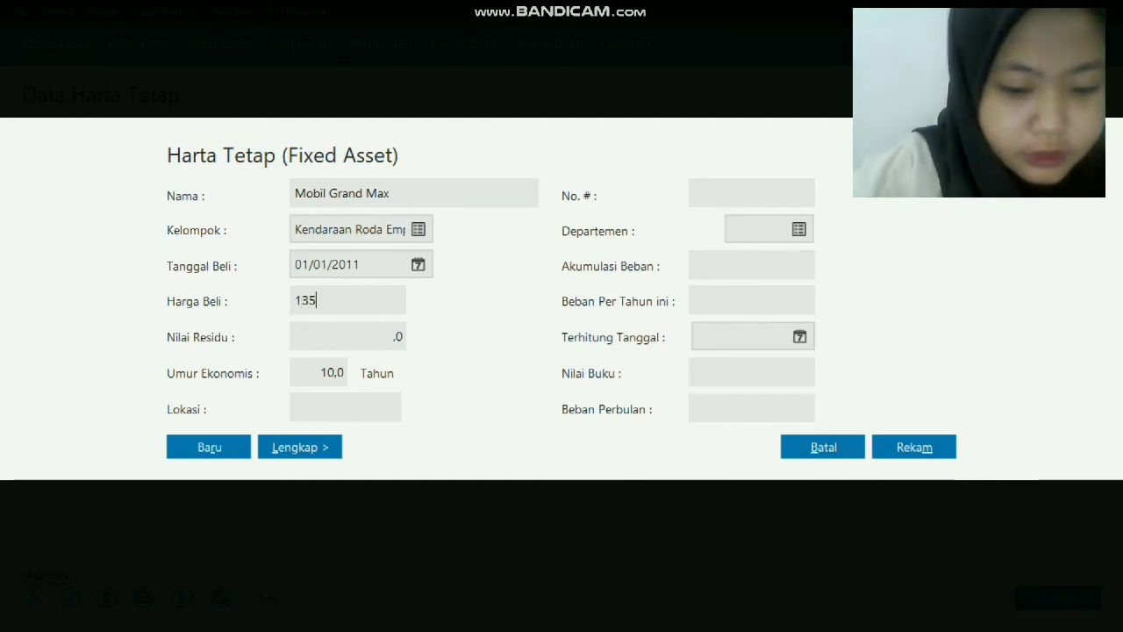
pyautogui.write('000')
pyautogui.press('BackSpace')
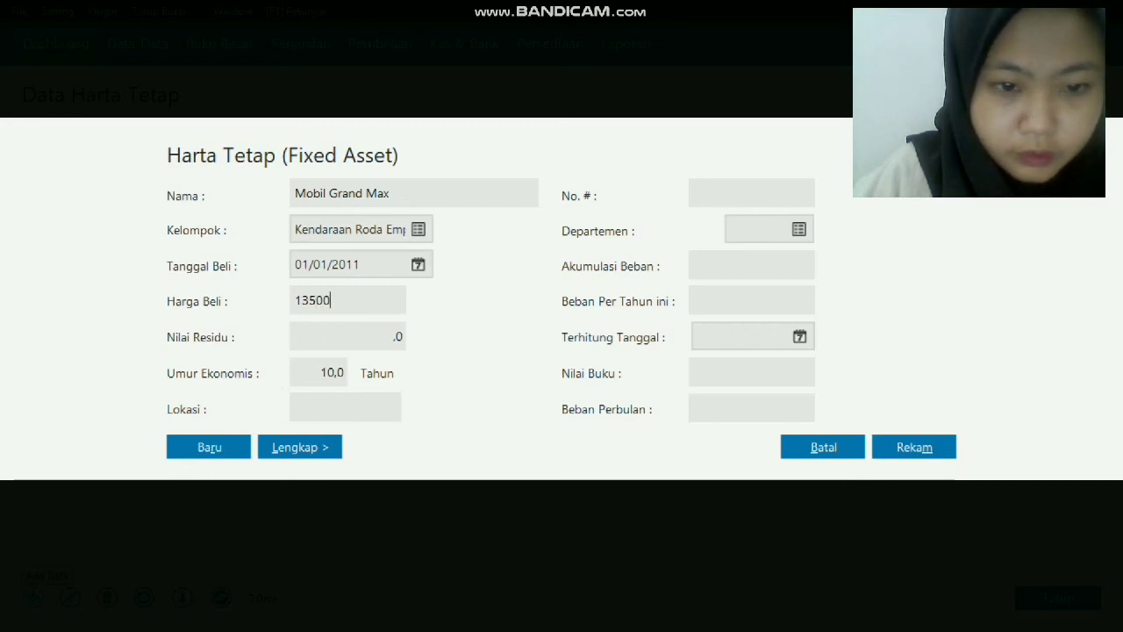
pyautogui.write('00000')
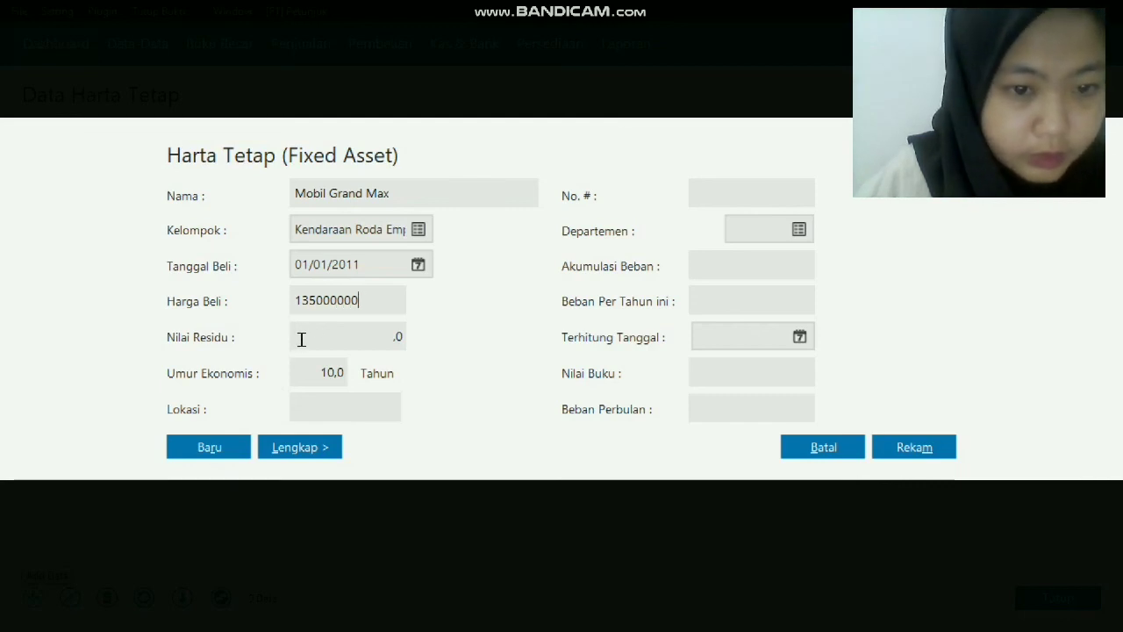
pyautogui.click(299, 340)
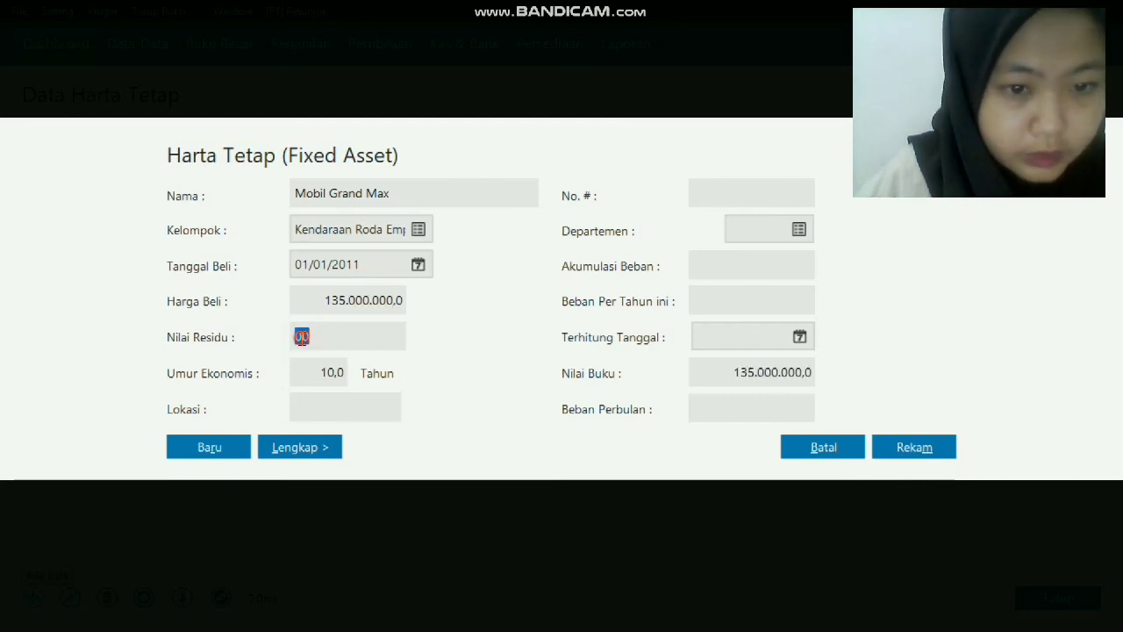
pyautogui.write('22500000')
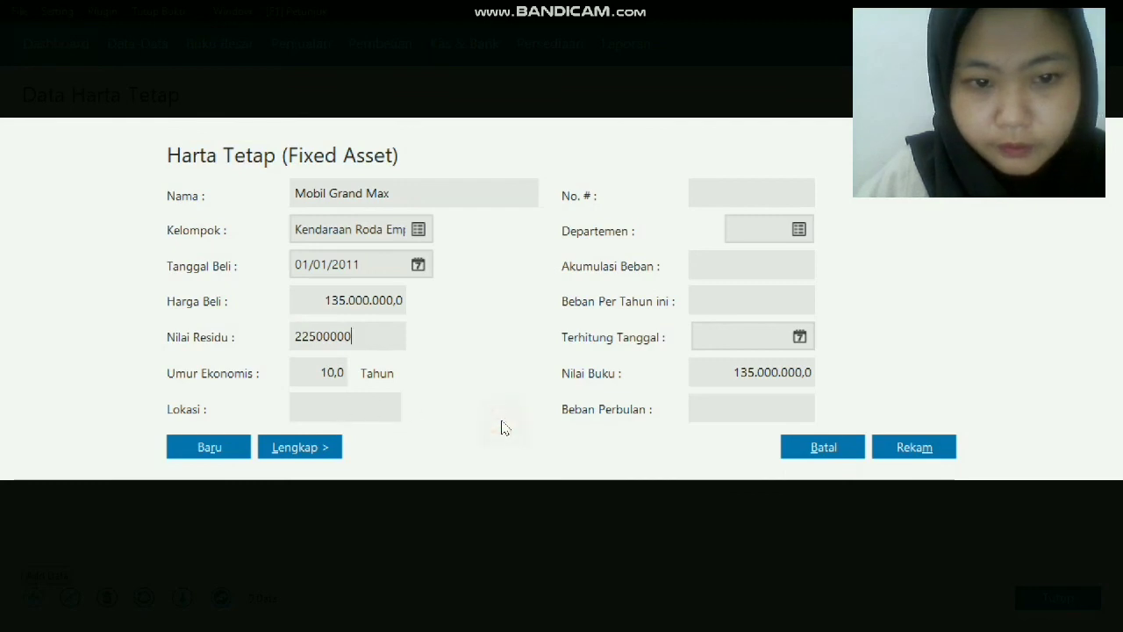
pyautogui.click(383, 401)
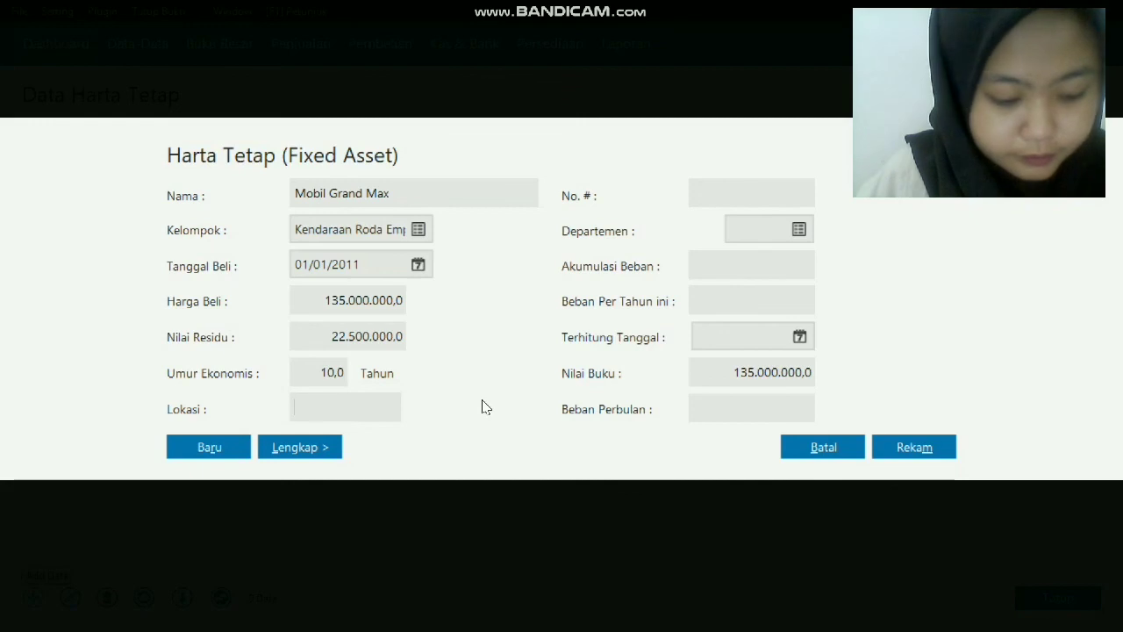
# Save Mobil Grand Max, accepting automatic calculation of its accumulated depreciation.
pyautogui.click(930, 448)
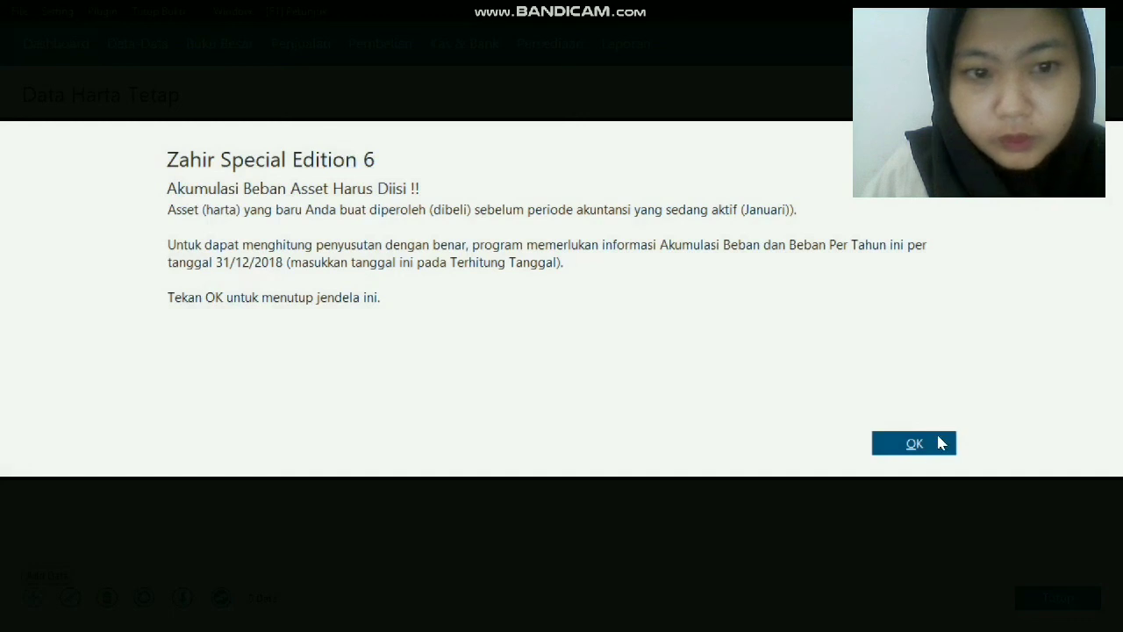
pyautogui.click(941, 443)
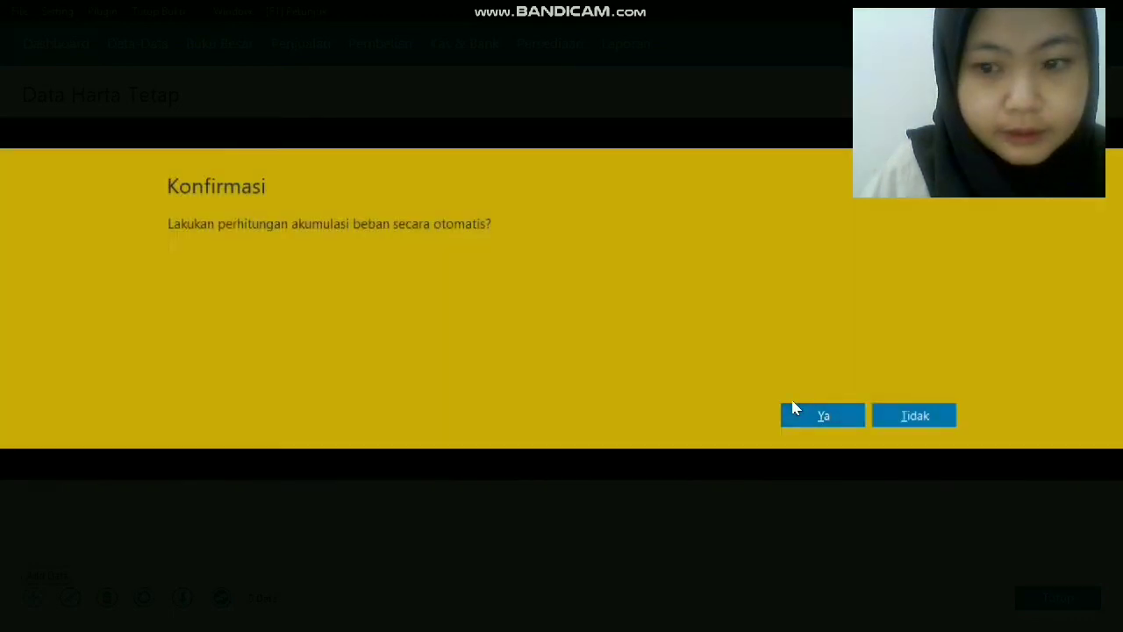
pyautogui.click(805, 421)
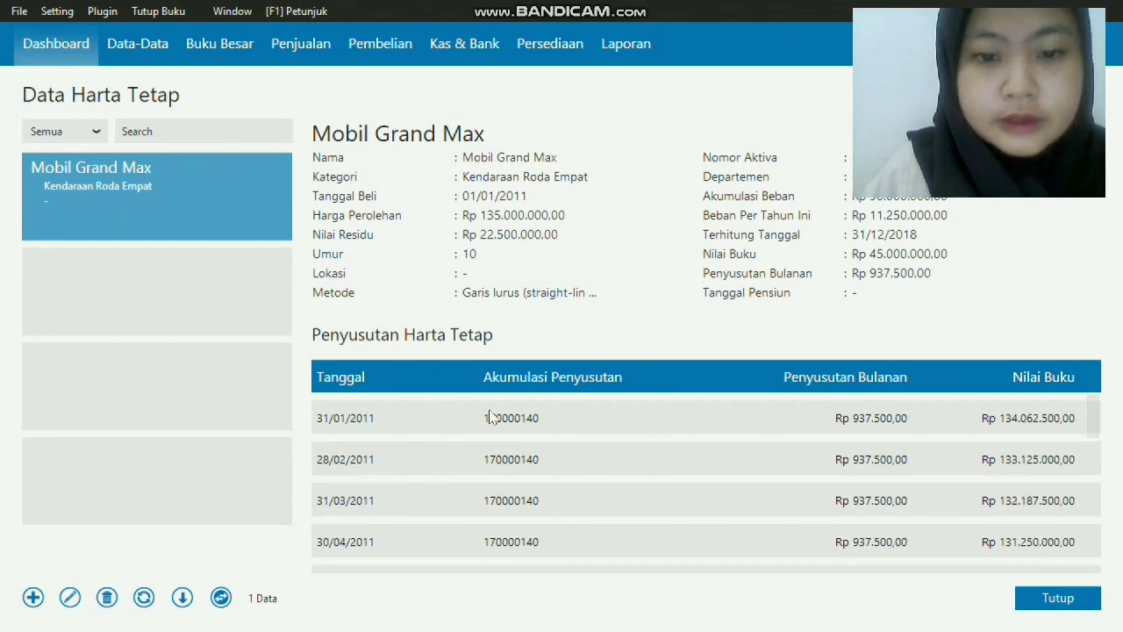
# Start another fixed asset and name it Meja Komputer.
pyautogui.click(34, 598)
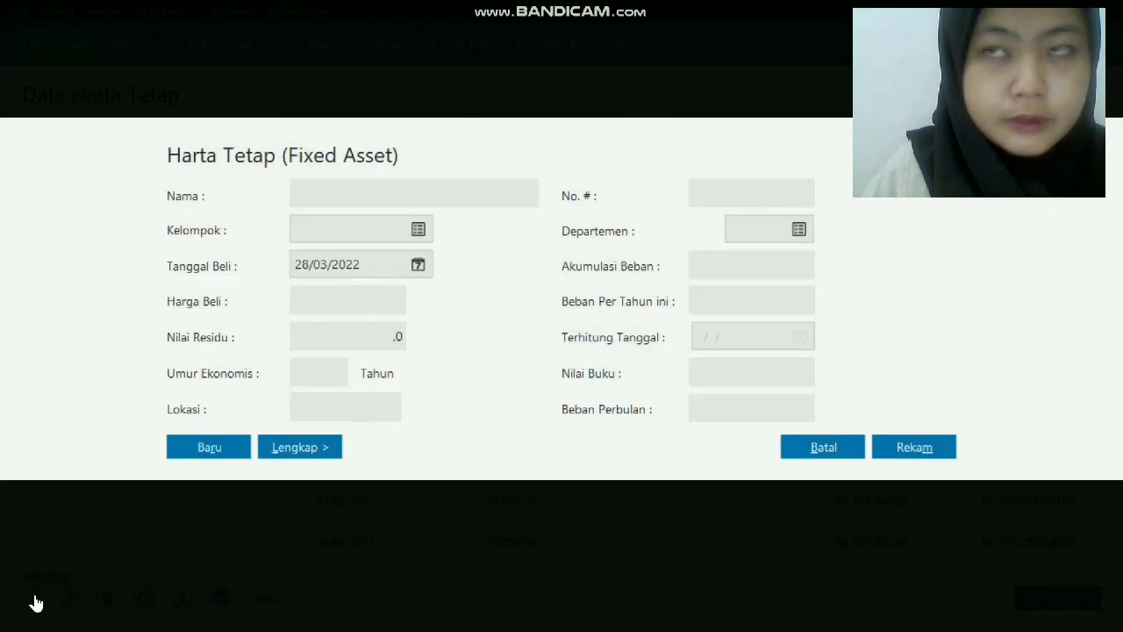
pyautogui.click(384, 191)
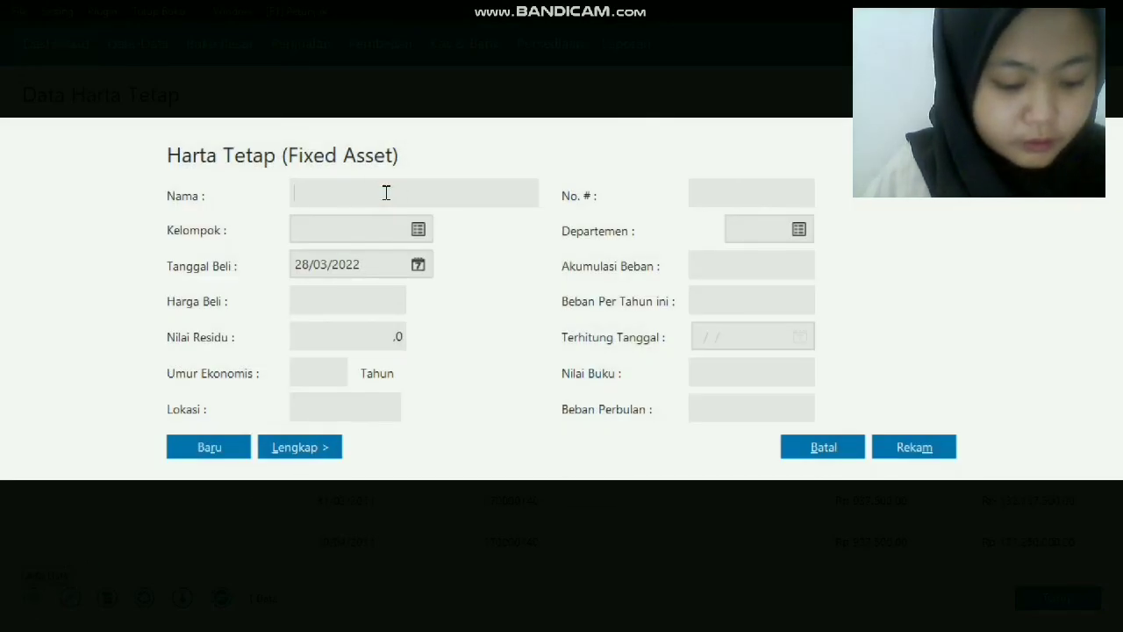
pyautogui.write('M')
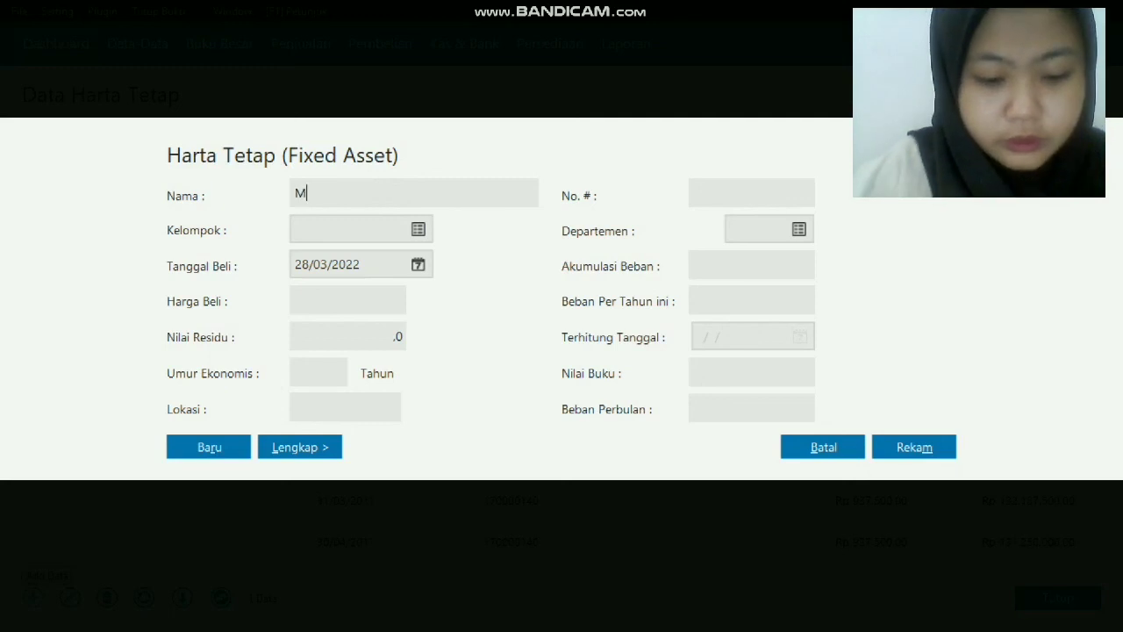
pyautogui.write('eja Komputa')
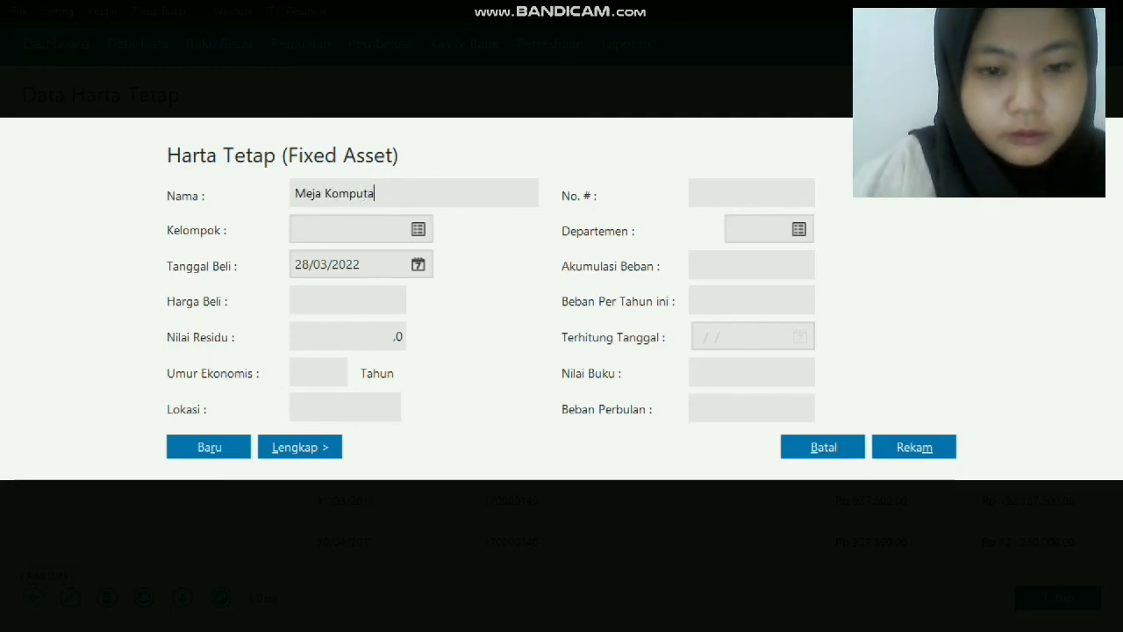
pyautogui.press('BackSpace')
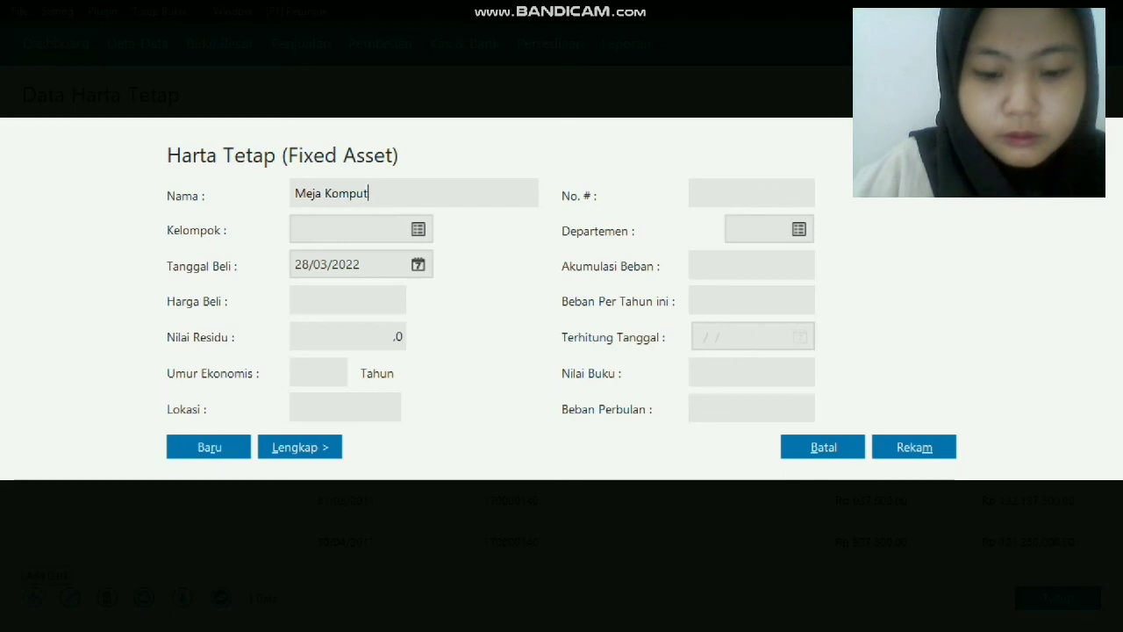
pyautogui.write('r')
pyautogui.press('BackSpace')
pyautogui.write('er')
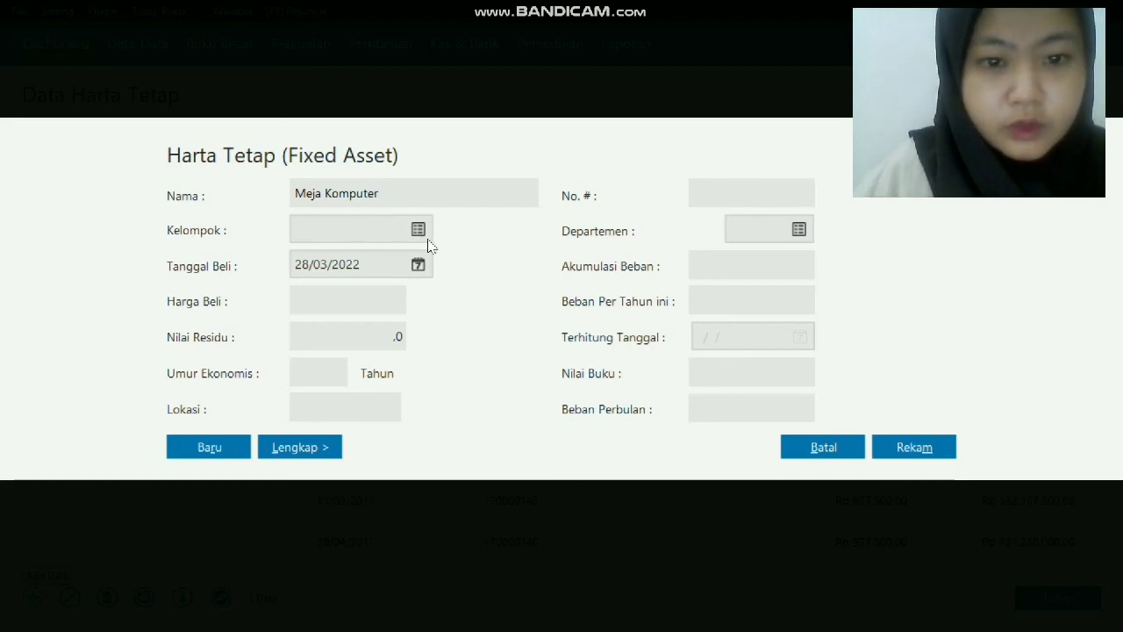
# Assign Meja Komputer to the Mesin dan Peralatan group with a 5-year economic life.
pyautogui.click(419, 230)
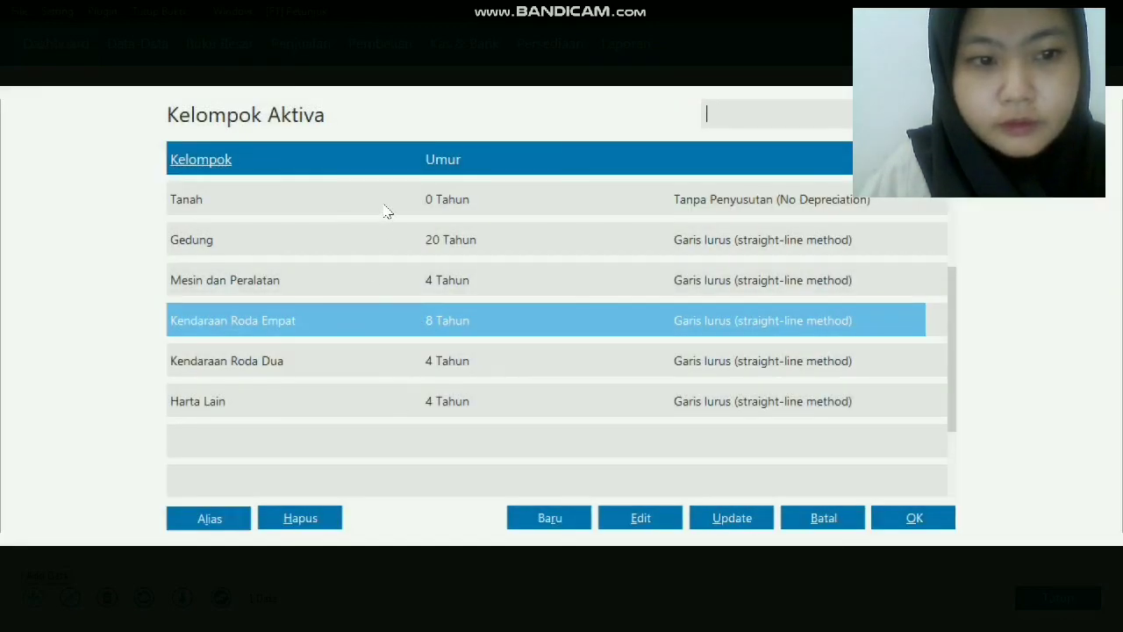
pyautogui.click(405, 288)
pyautogui.doubleClick(406, 288)
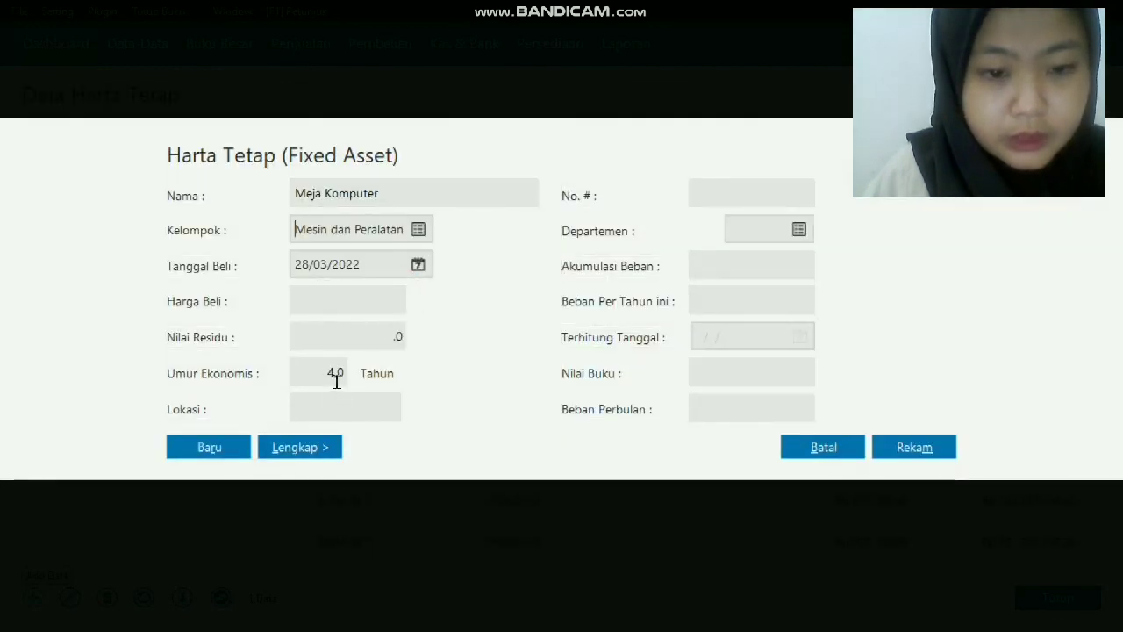
pyautogui.click(334, 375)
pyautogui.press('BackSpace')
pyautogui.write('5')
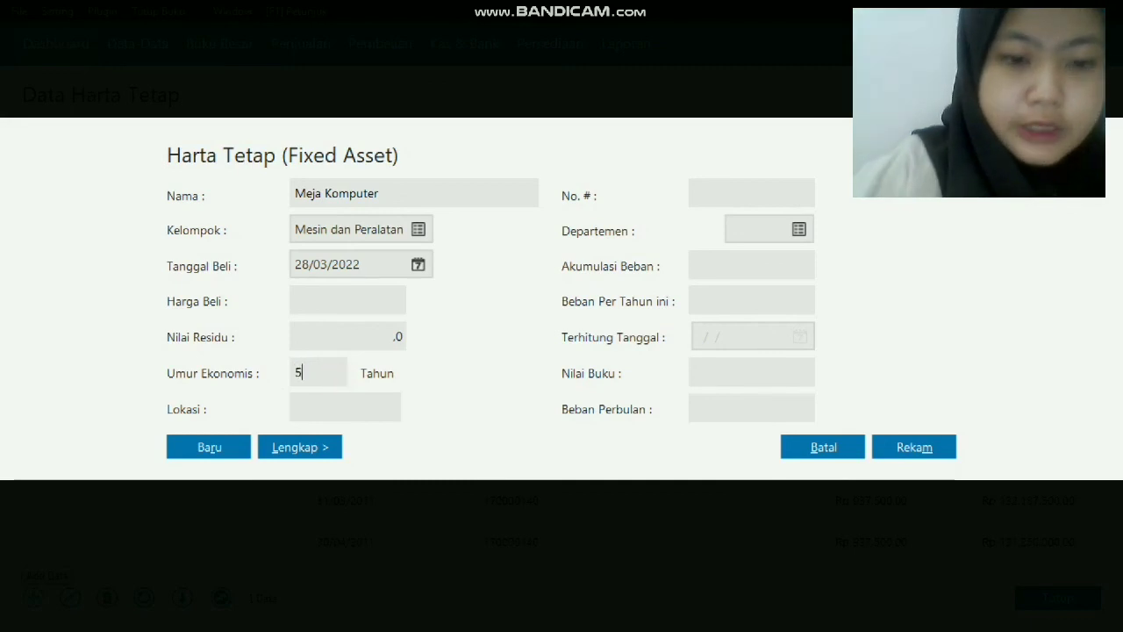
# Enter purchase date 01/01/2014 and purchase price 1.320.000 for Meja Komputer.
pyautogui.click(379, 267)
pyautogui.press('BackSpace')
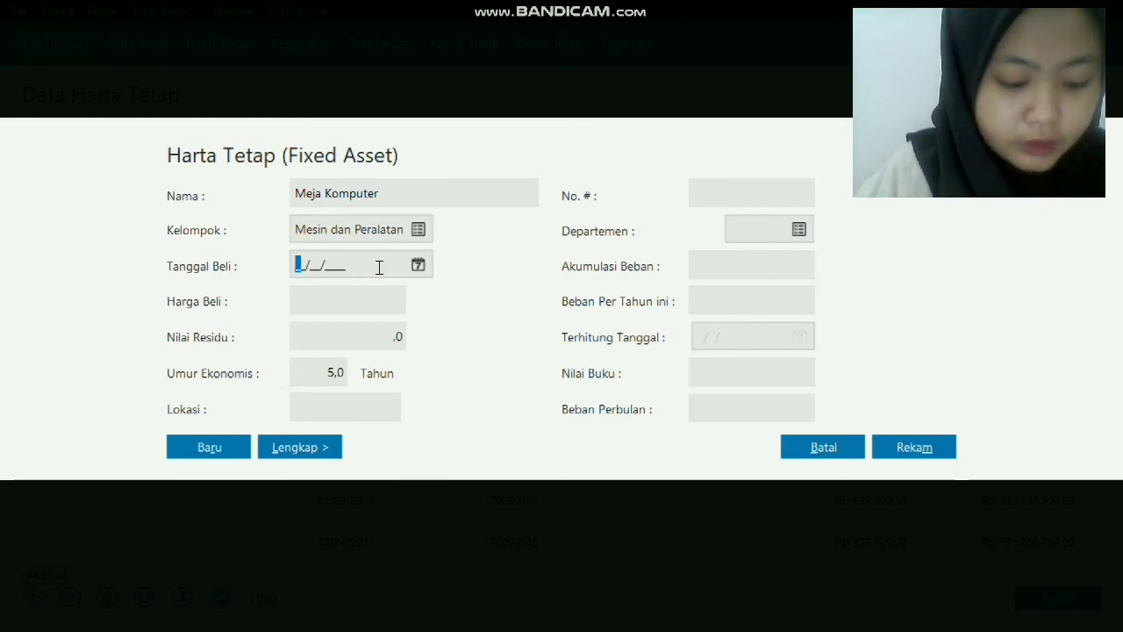
pyautogui.write('1_/1_/')
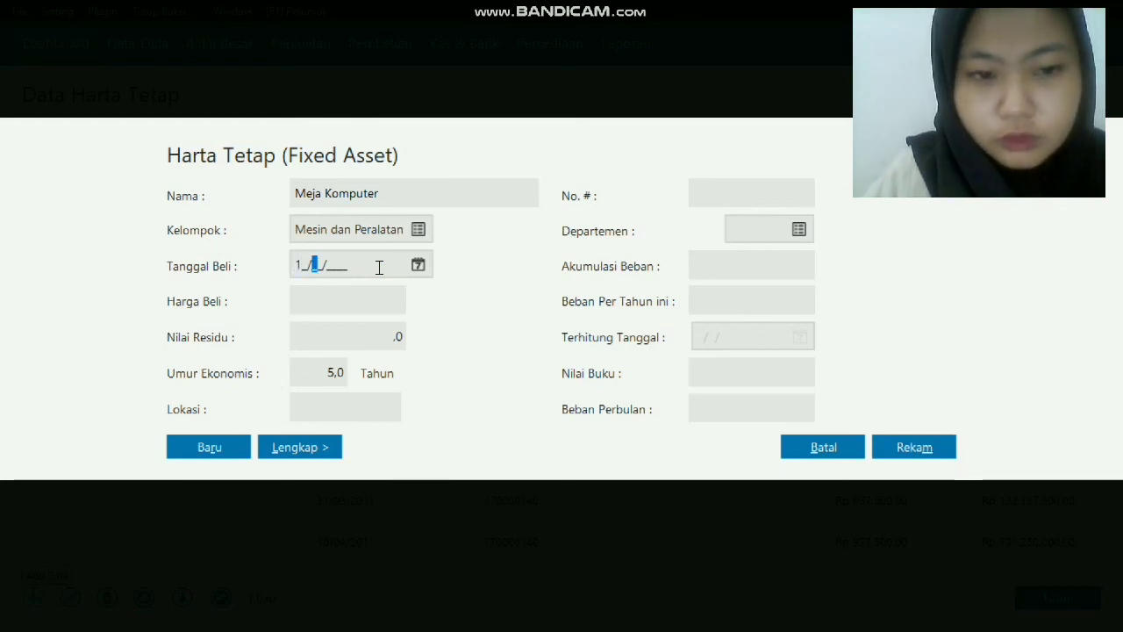
pyautogui.write('2014')
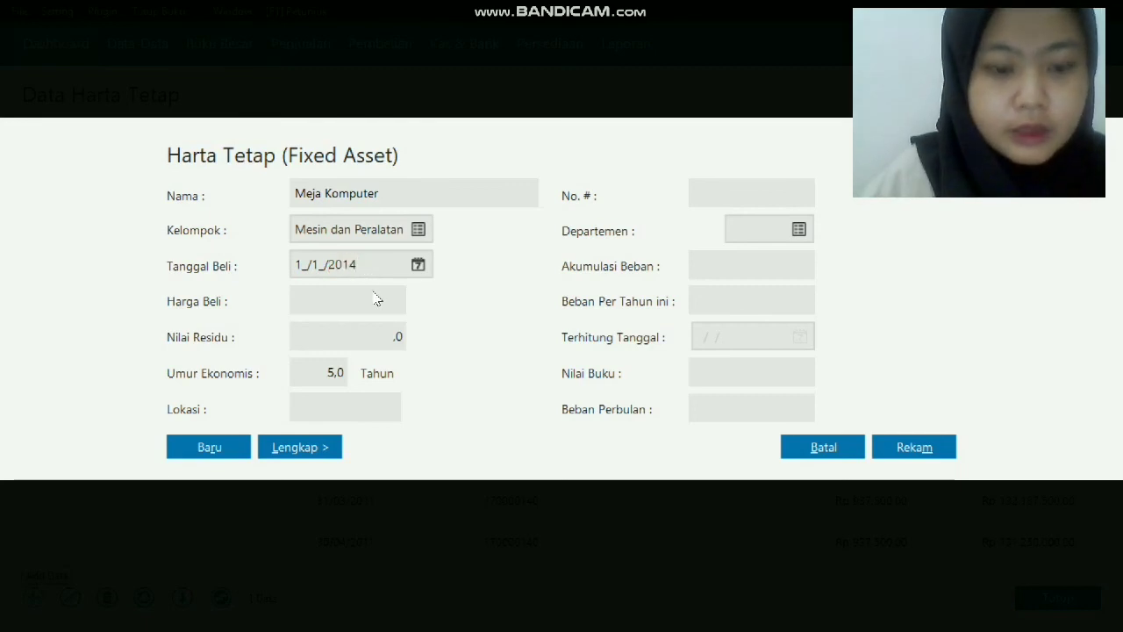
pyautogui.click(374, 296)
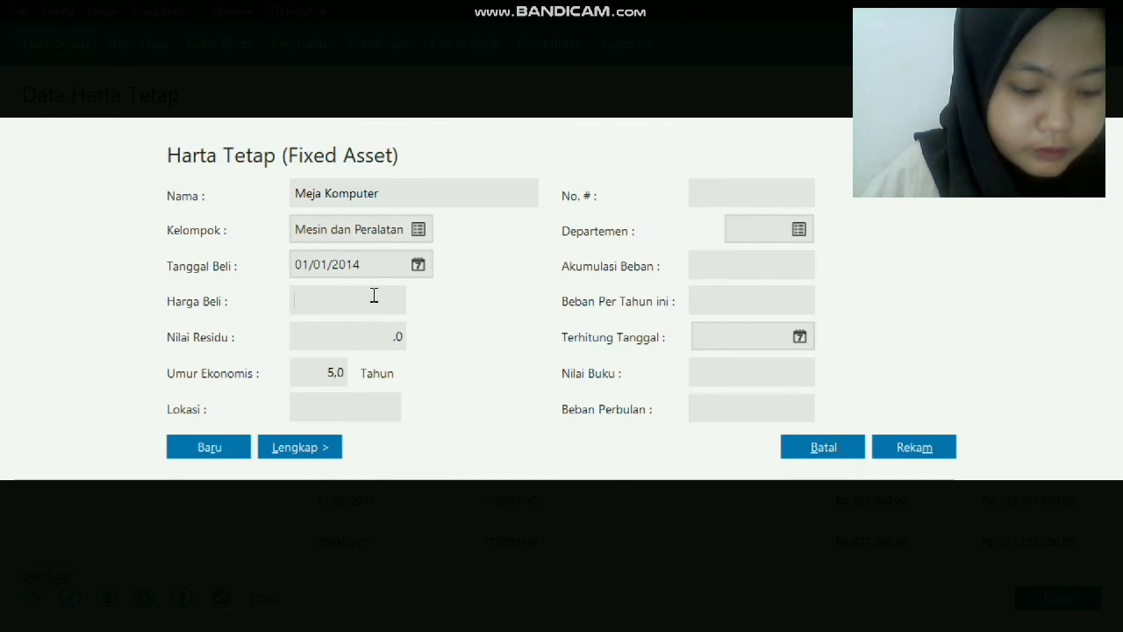
pyautogui.write('132')
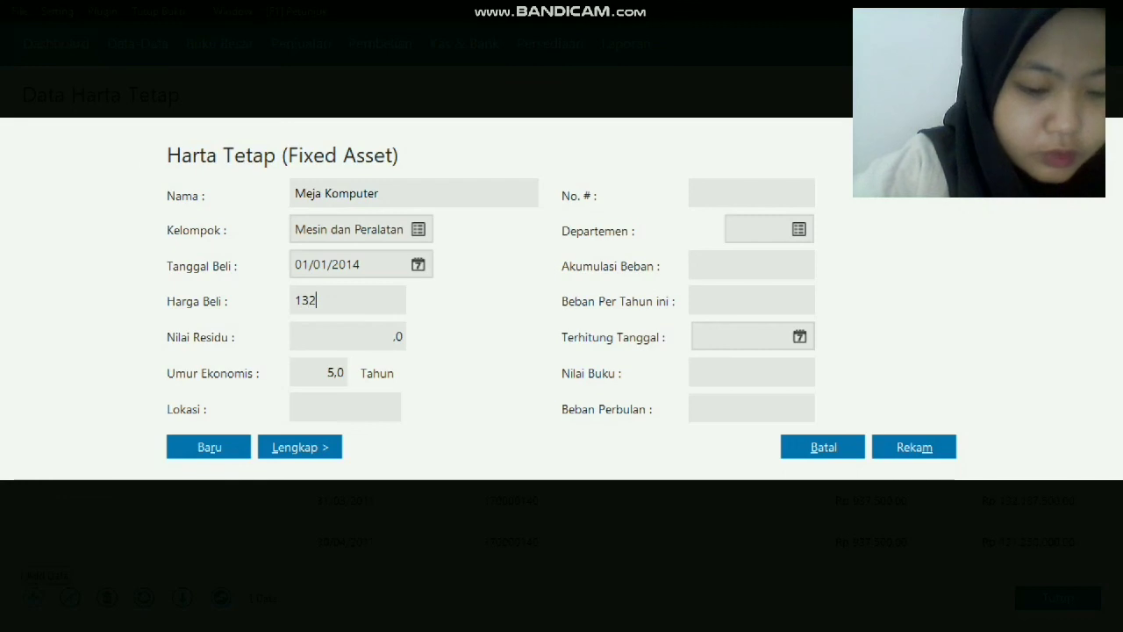
pyautogui.write('0000')
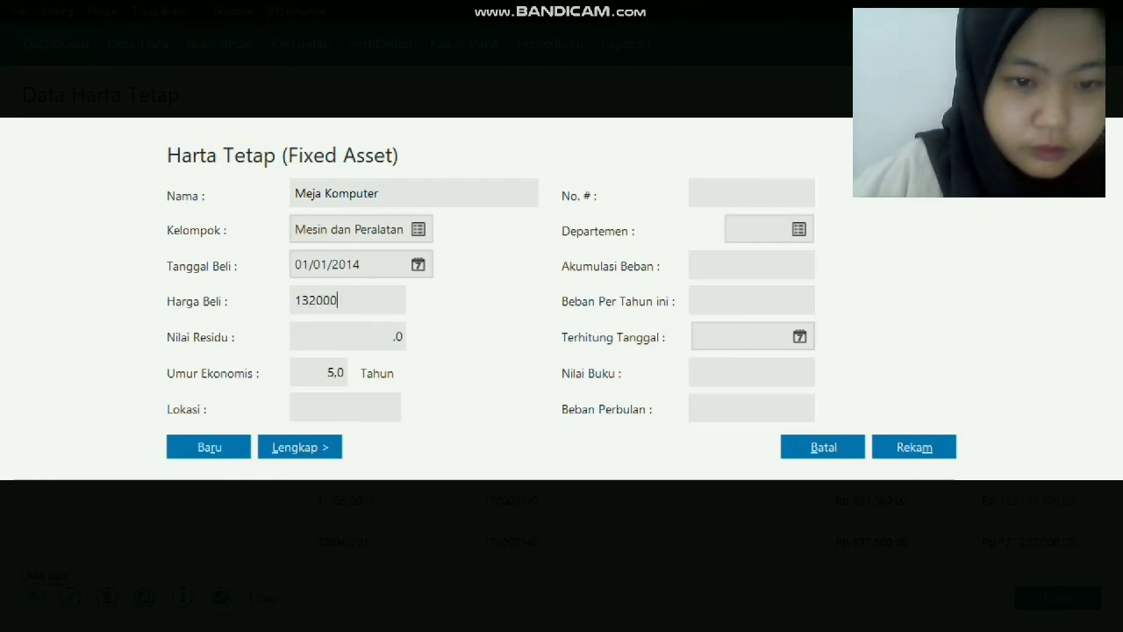
pyautogui.click(378, 337)
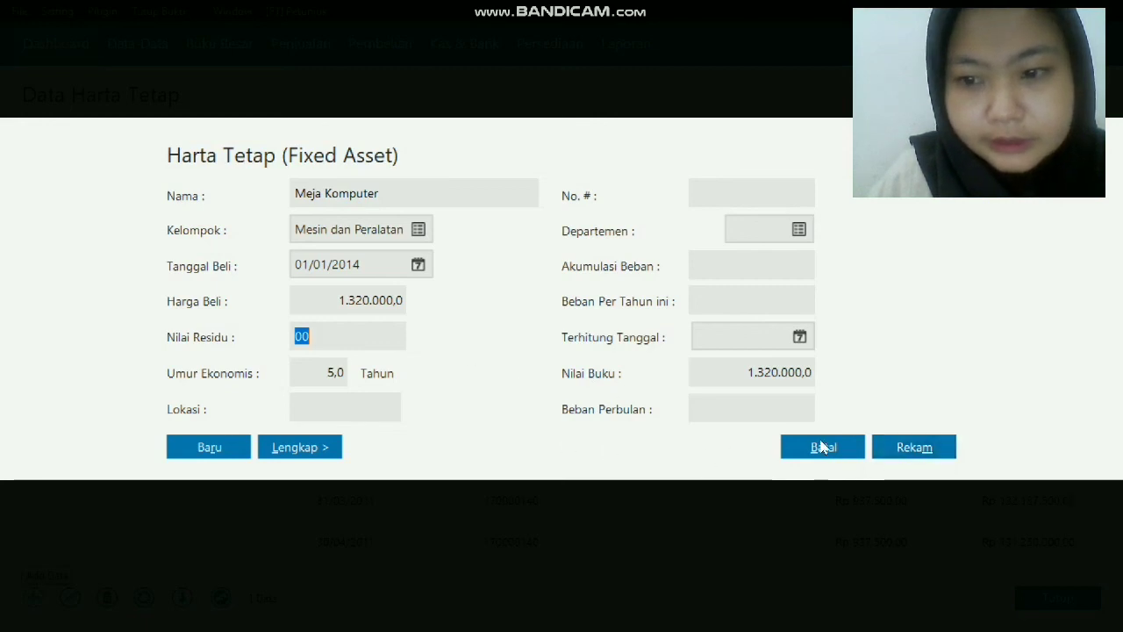
# Save Meja Komputer, letting accumulated depreciation be calculated automatically.
pyautogui.click(889, 446)
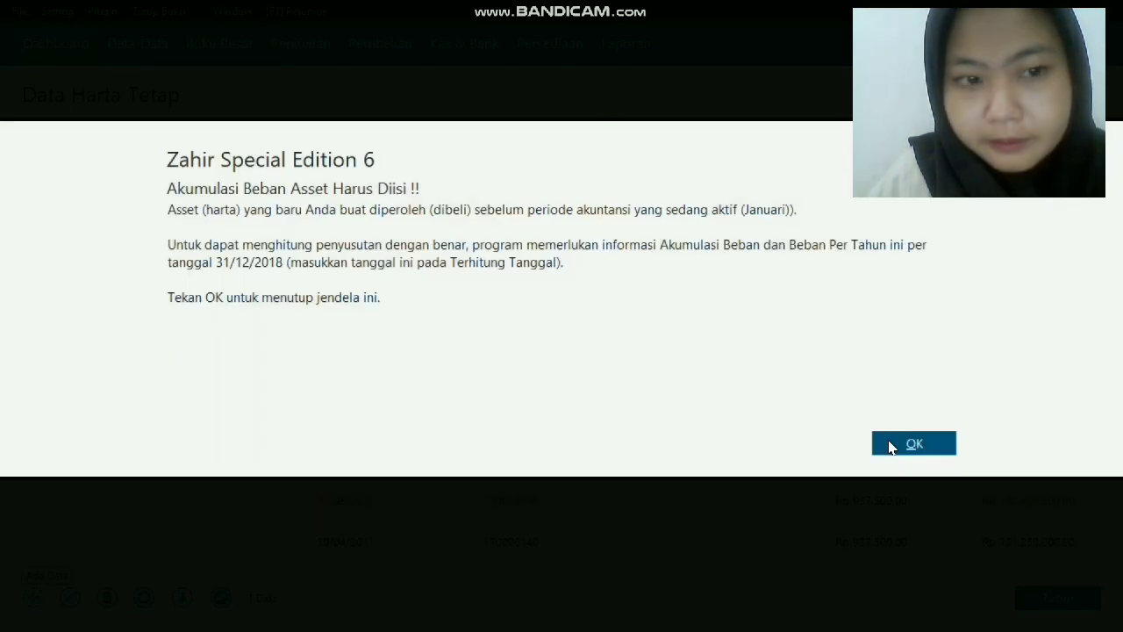
pyautogui.click(928, 446)
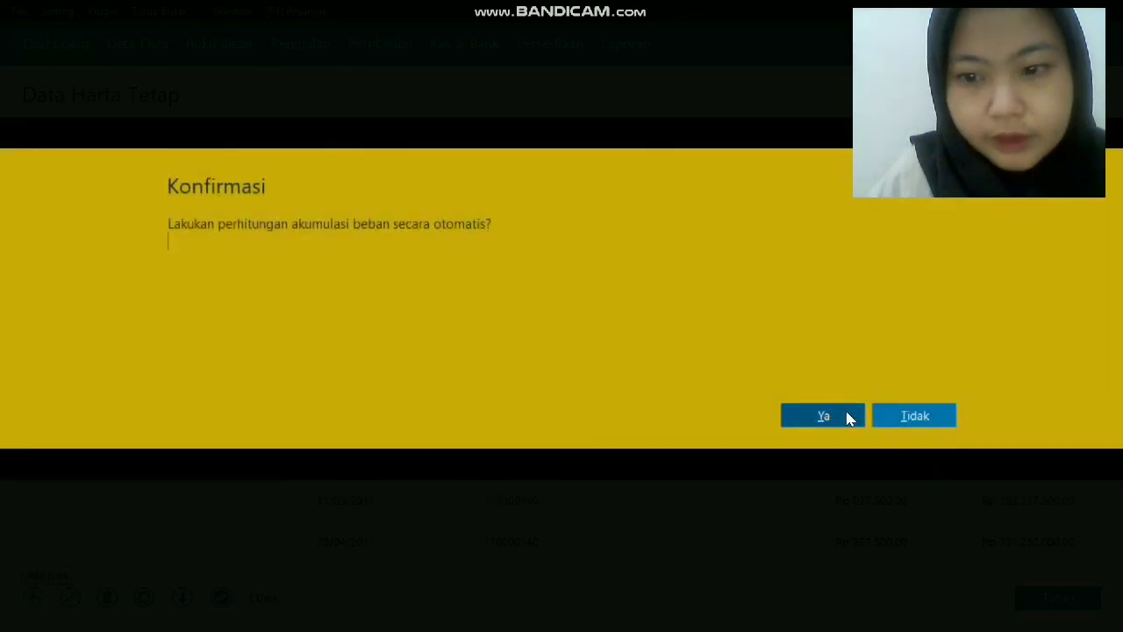
pyautogui.click(847, 417)
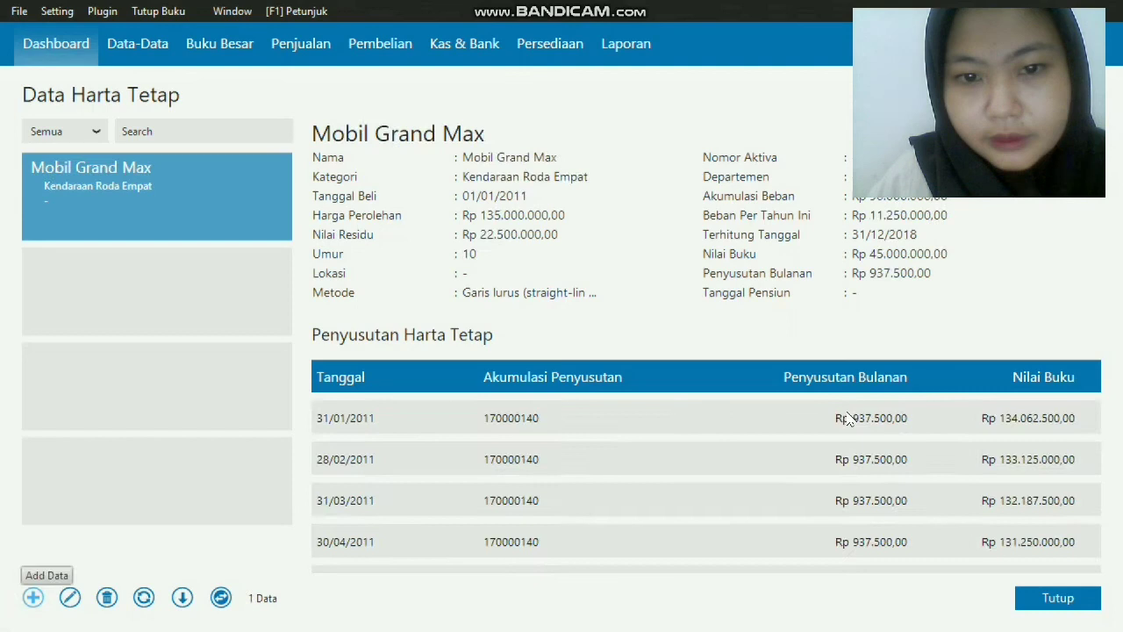
pyautogui.click(700, 449)
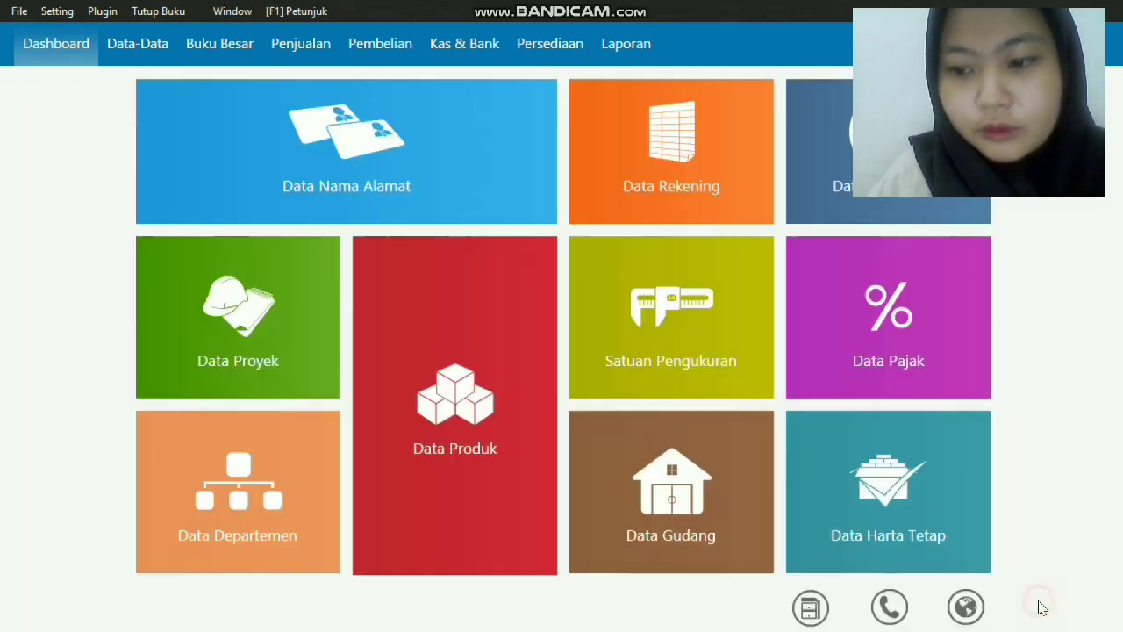
# Close the Data Harta Tetap window to return to the Dashboard.
pyautogui.click(1035, 603)
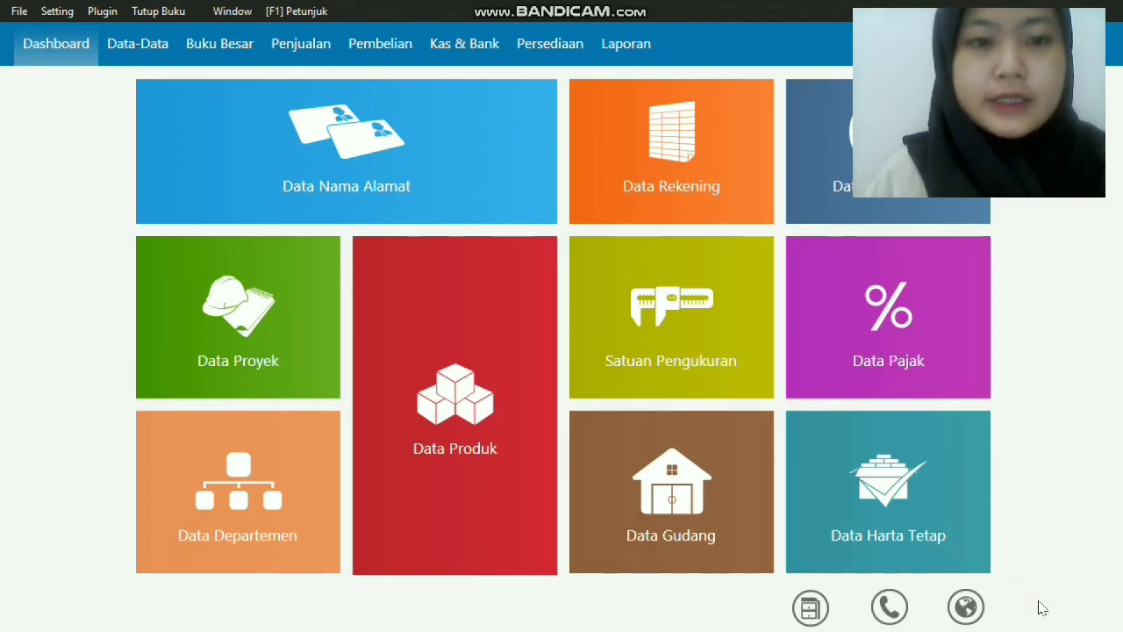